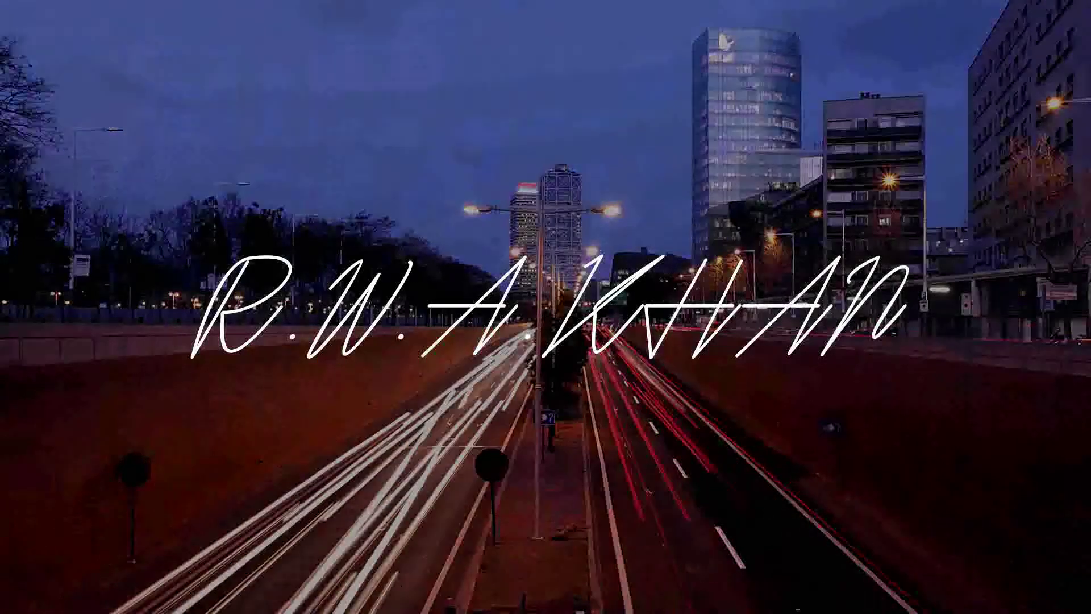
key(ctrl+z)
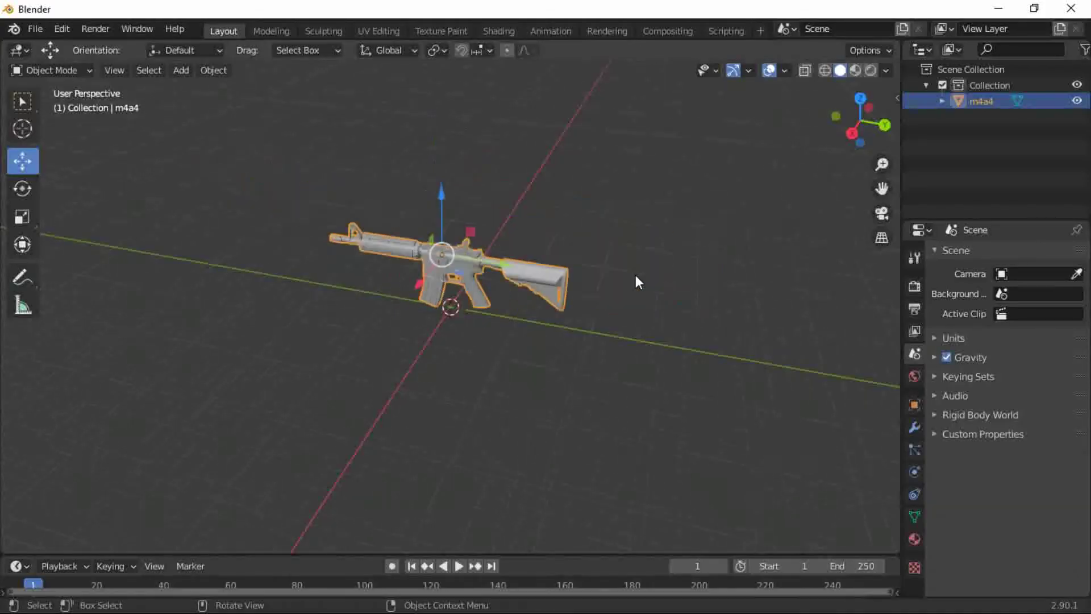
key(ctrl+z)
key(ctrl+z)
key(ctrl+z)
key(ctrl+z)
key(ctrl+z)
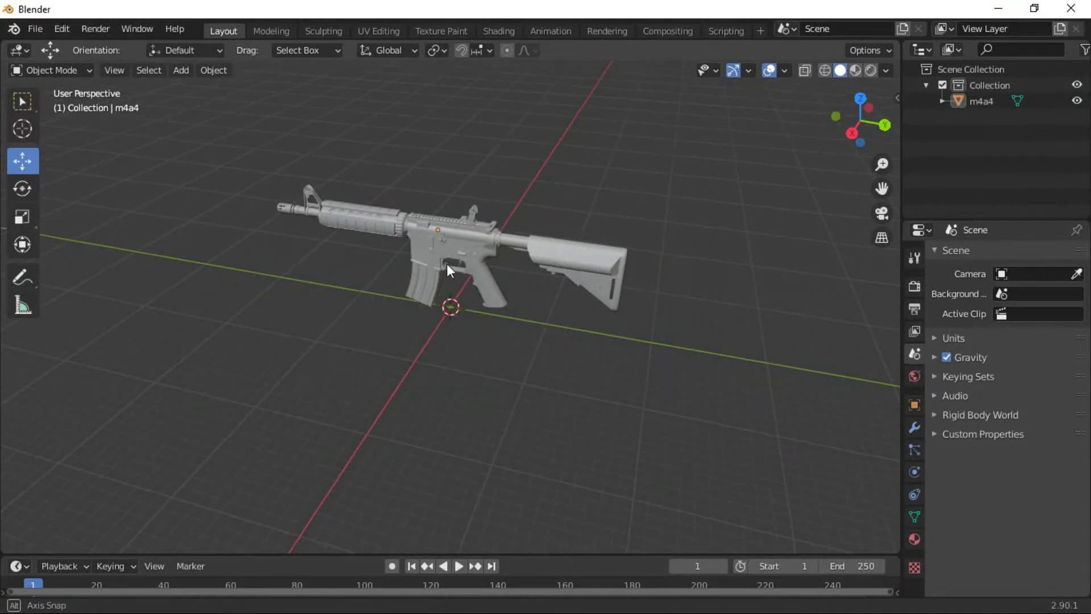
middle_drag(453, 276, 579, 273)
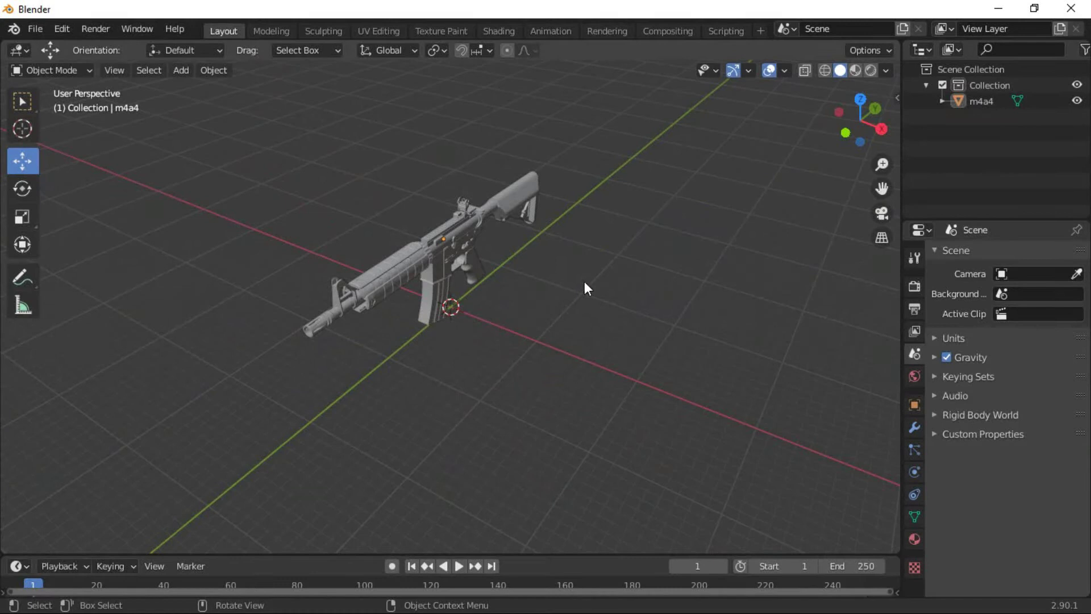
middle_drag(683, 285, 619, 291)
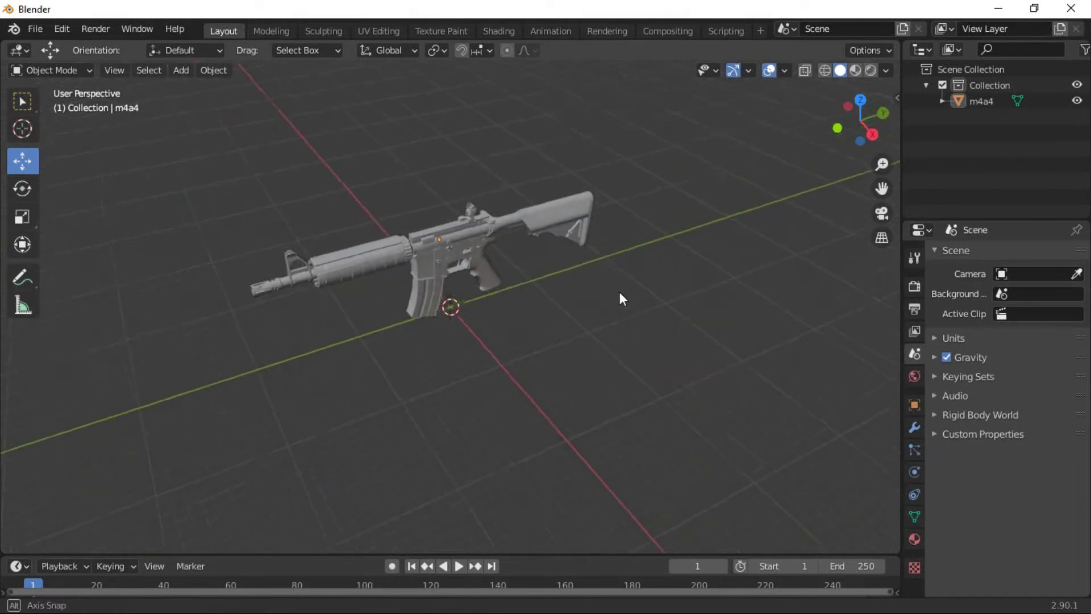
scroll(619, 291, up, 2)
middle_drag(692, 283, 682, 285)
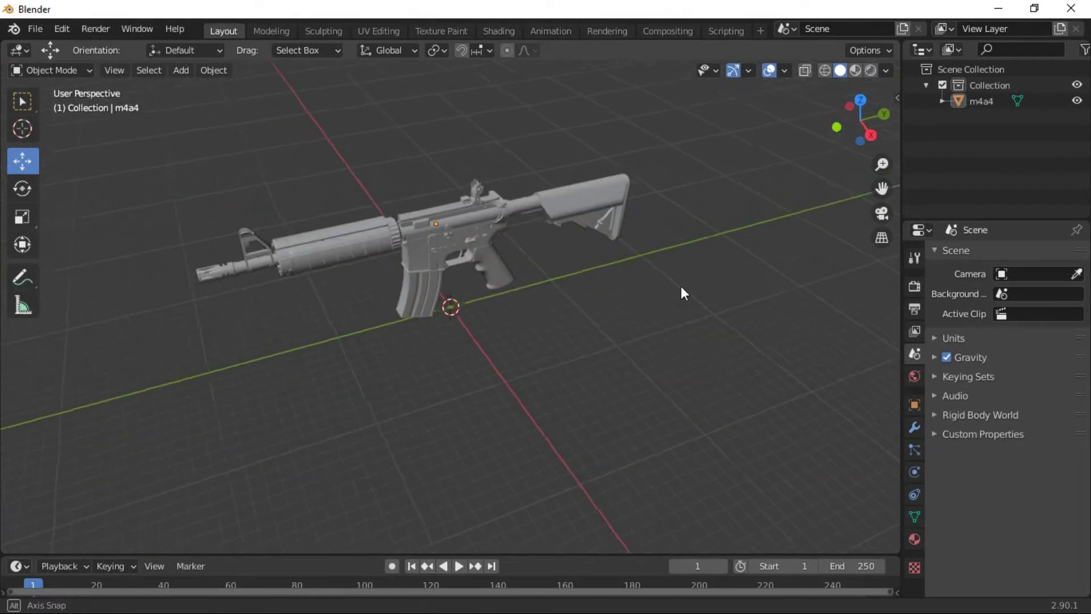
key(KP_3)
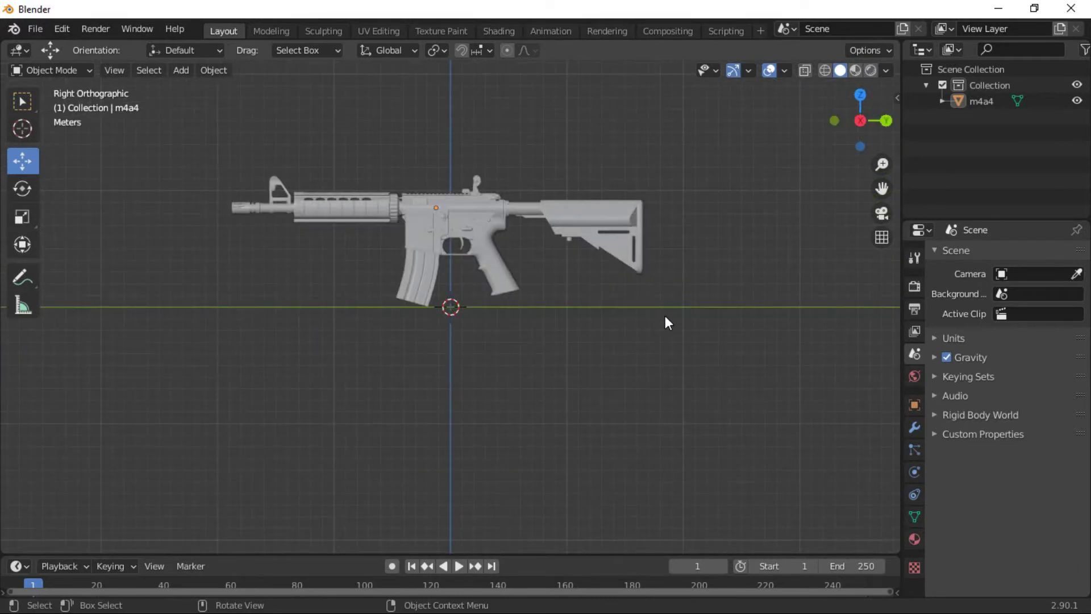
click(602, 248)
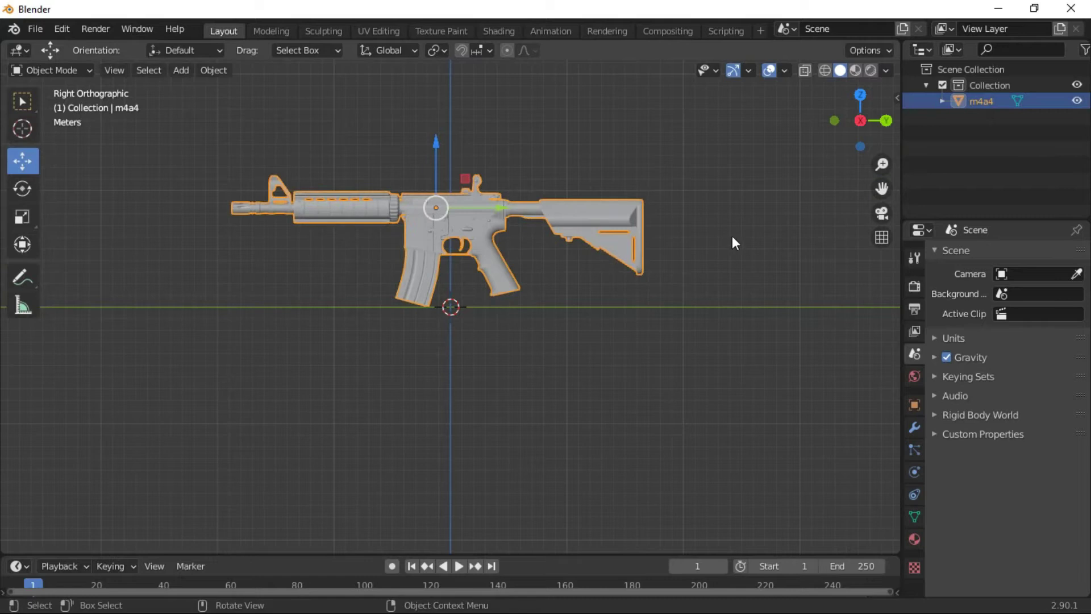
click(640, 324)
mouse_move(525, 246)
middle_down()
mouse_move(727, 351)
mouse_move(586, 383)
mouse_move(396, 471)
mouse_move(255, 351)
mouse_move(417, 286)
mouse_move(613, 288)
mouse_move(648, 409)
mouse_move(358, 383)
mouse_move(565, 360)
middle_up()
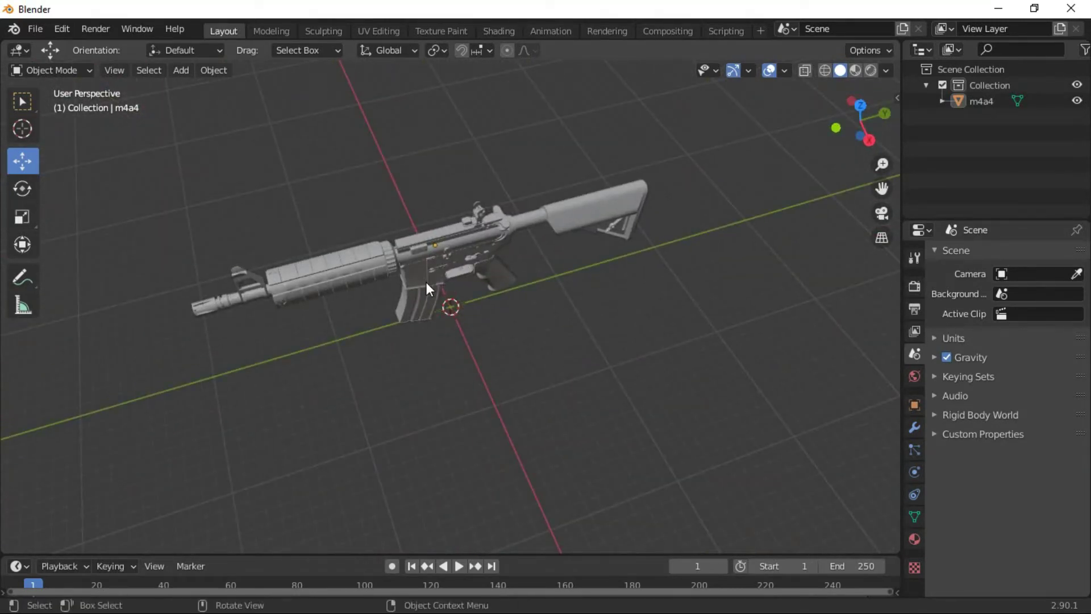
mouse_move(435, 285)
middle_down()
mouse_move(543, 186)
mouse_move(455, 195)
middle_up()
click(448, 190)
click(601, 193)
mouse_move(694, 230)
middle_down()
mouse_move(453, 232)
mouse_move(494, 208)
middle_up()
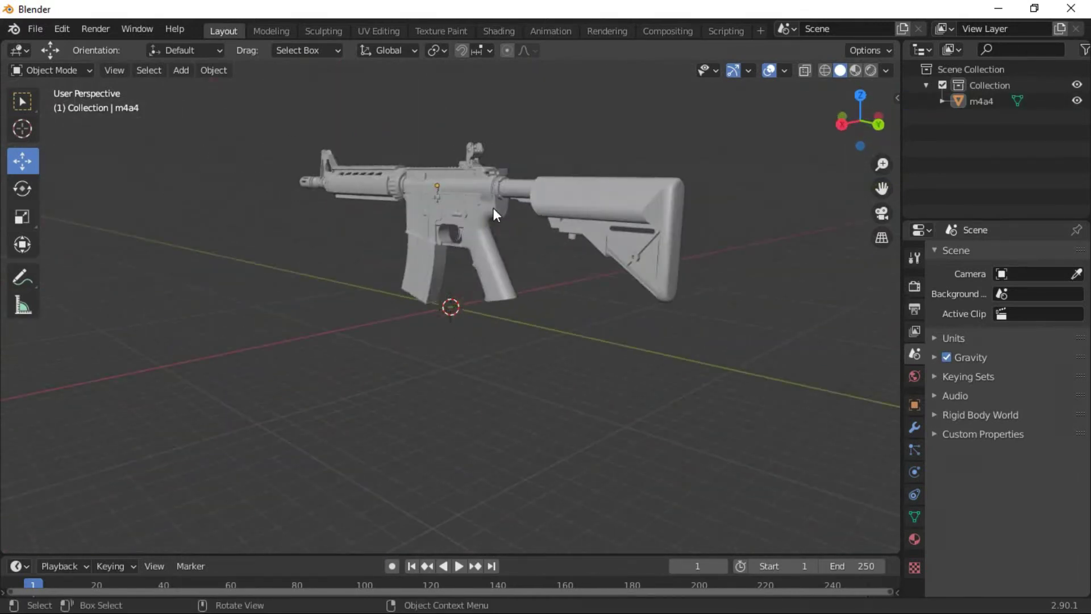
click(499, 207)
click(739, 227)
click(479, 220)
click(735, 216)
click(646, 267)
click(597, 329)
click(654, 202)
mouse_move(677, 200)
middle_down()
mouse_move(520, 248)
mouse_move(425, 245)
mouse_move(660, 266)
middle_up()
click(647, 262)
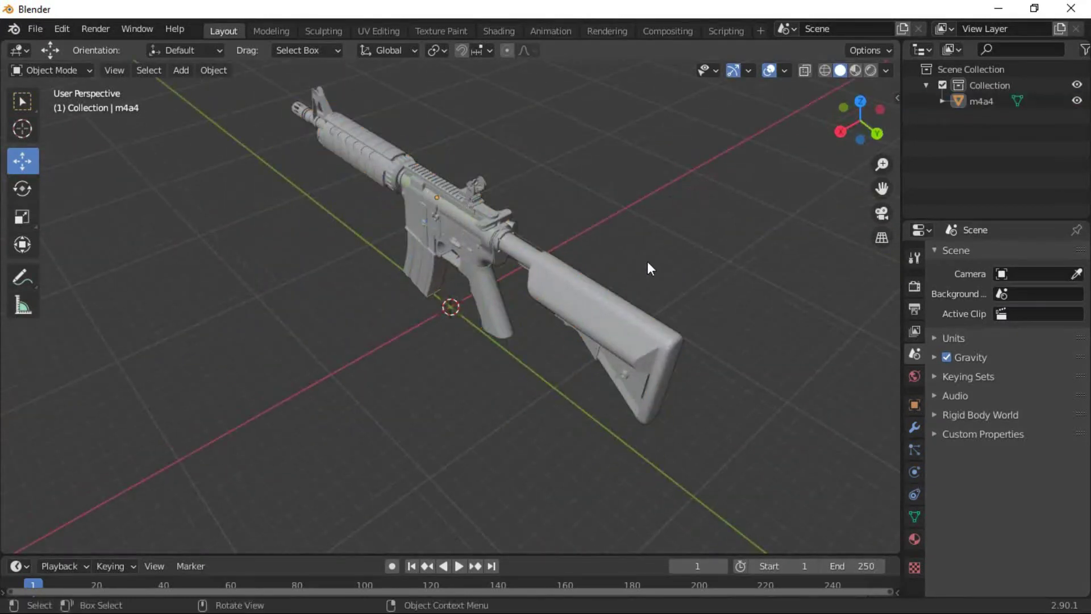
mouse_move(525, 278)
middle_down()
mouse_move(546, 259)
mouse_move(475, 249)
middle_up()
click(475, 248)
click(550, 354)
middle_drag(550, 359, 512, 291)
key(KP_5)
key(KP_3)
click(514, 237)
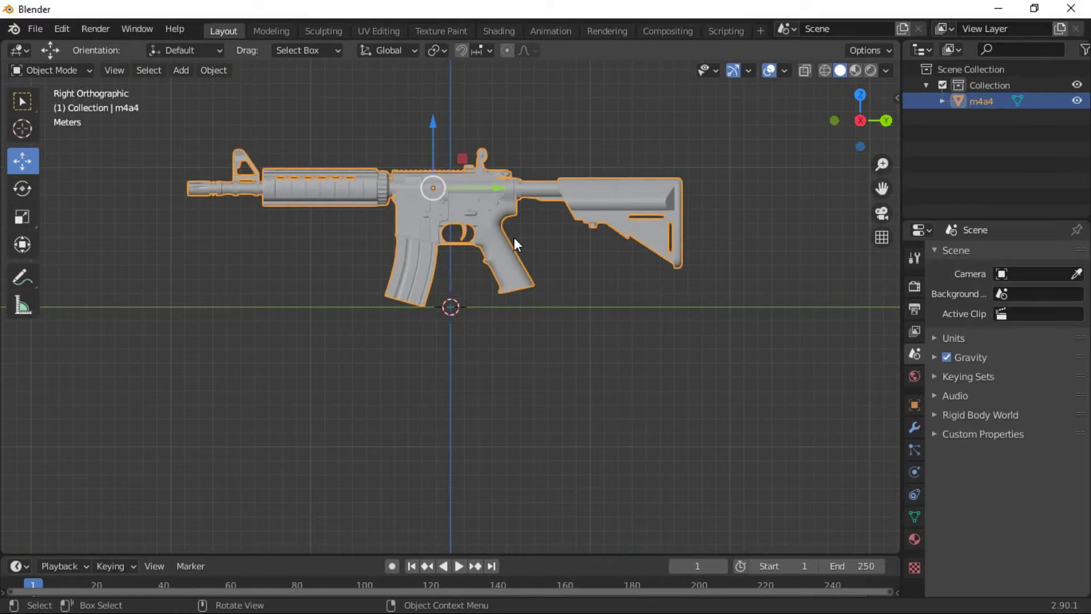
click(691, 335)
click(511, 219)
click(607, 305)
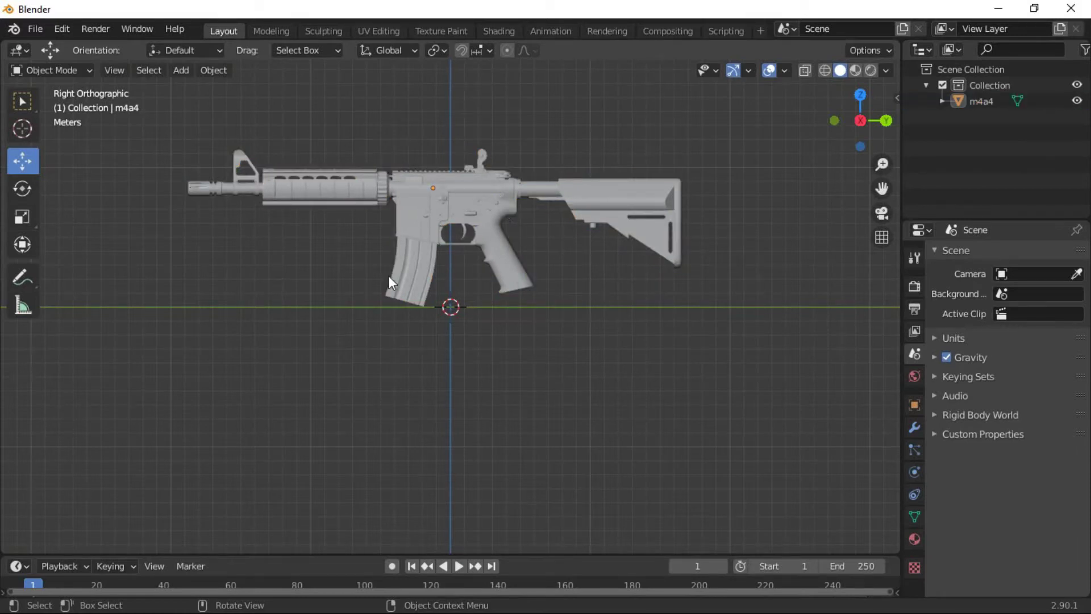
scroll(636, 290, up, 4)
mouse_move(623, 233)
middle_down()
mouse_move(521, 310)
mouse_move(508, 270)
mouse_move(414, 260)
mouse_move(645, 250)
mouse_move(525, 230)
mouse_move(555, 231)
mouse_move(440, 235)
mouse_move(514, 221)
middle_up()
scroll(555, 231, down, 5)
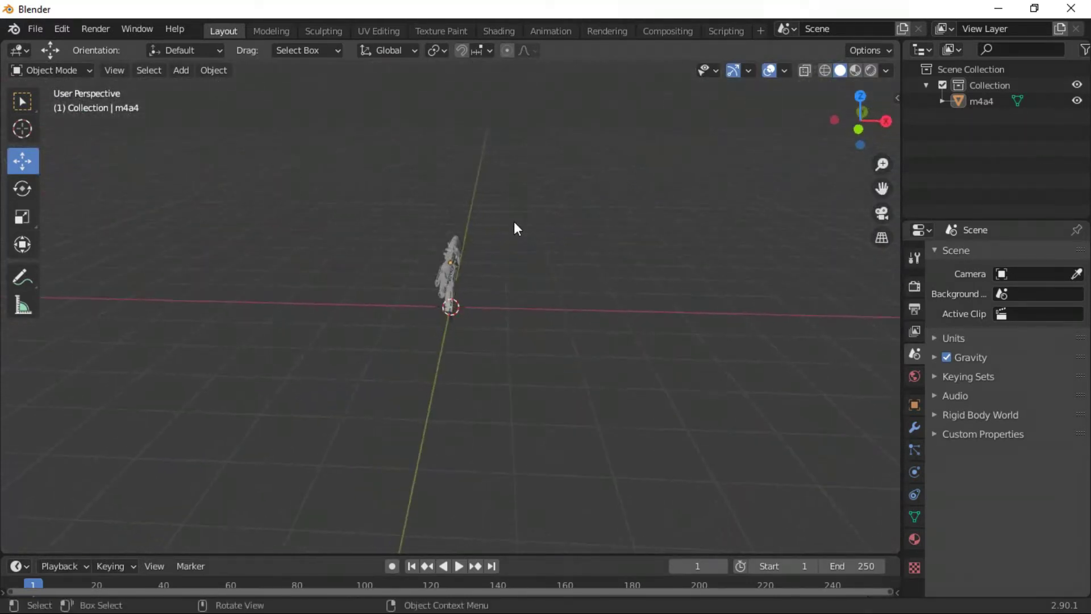
scroll(514, 227, up, 5)
mouse_move(524, 274)
middle_down()
mouse_move(267, 288)
mouse_move(337, 287)
middle_up()
scroll(431, 281, down, 3)
key(KP_3)
scroll(469, 248, up, 1)
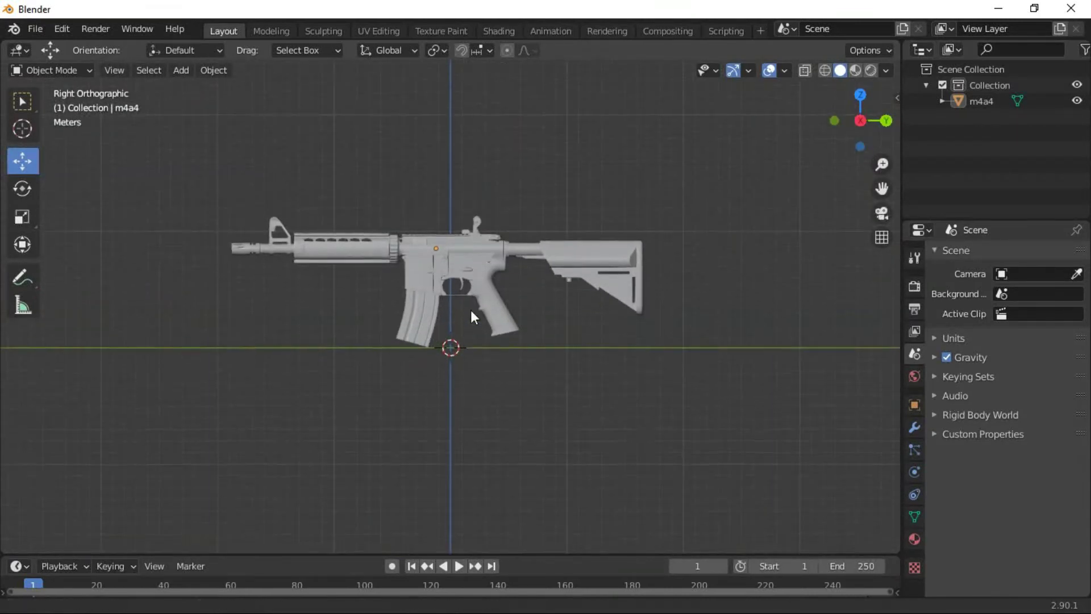
scroll(493, 291, up, 2)
shift+middle_drag(498, 281, 502, 325)
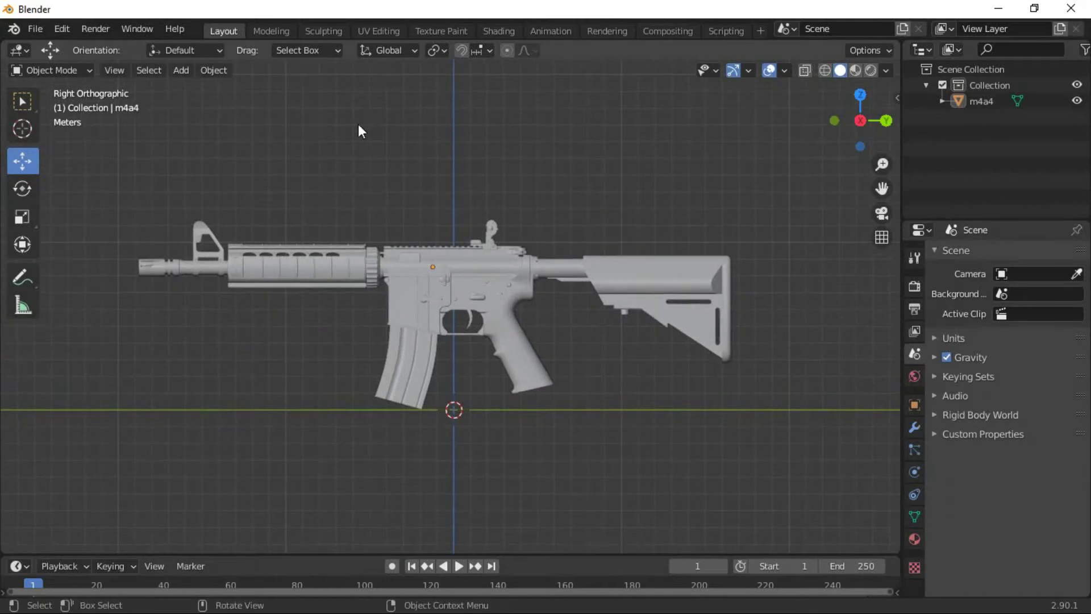
Switch to the Texture Paint workspace and show the rifle in a right-side view
click(459, 32)
scroll(591, 307, down, 3)
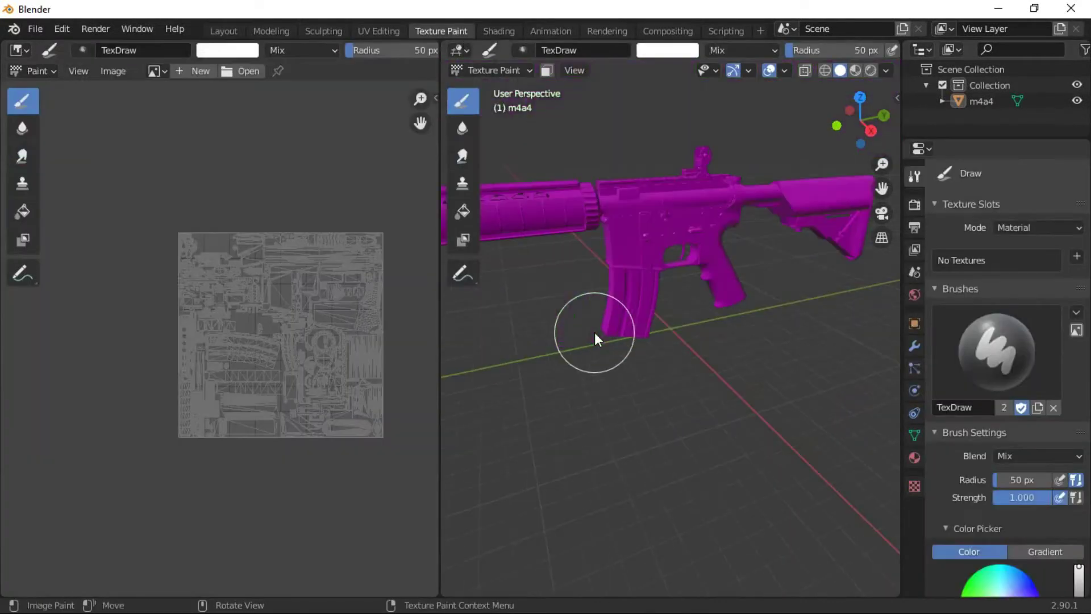
scroll(667, 292, down, 2)
key(KP_3)
scroll(731, 321, up, 4)
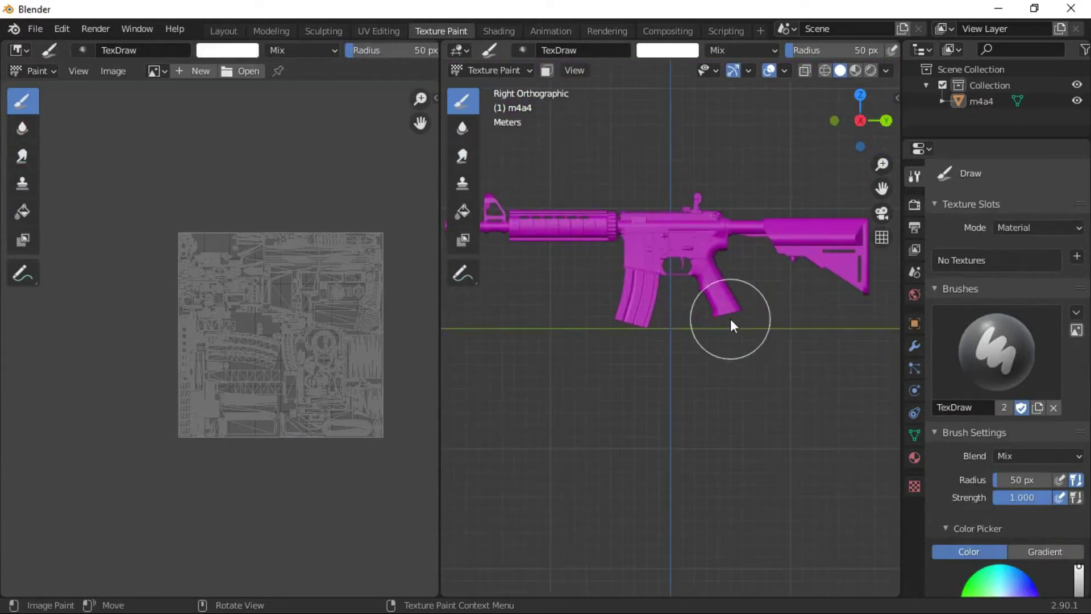
shift+middle_drag(768, 322, 805, 400)
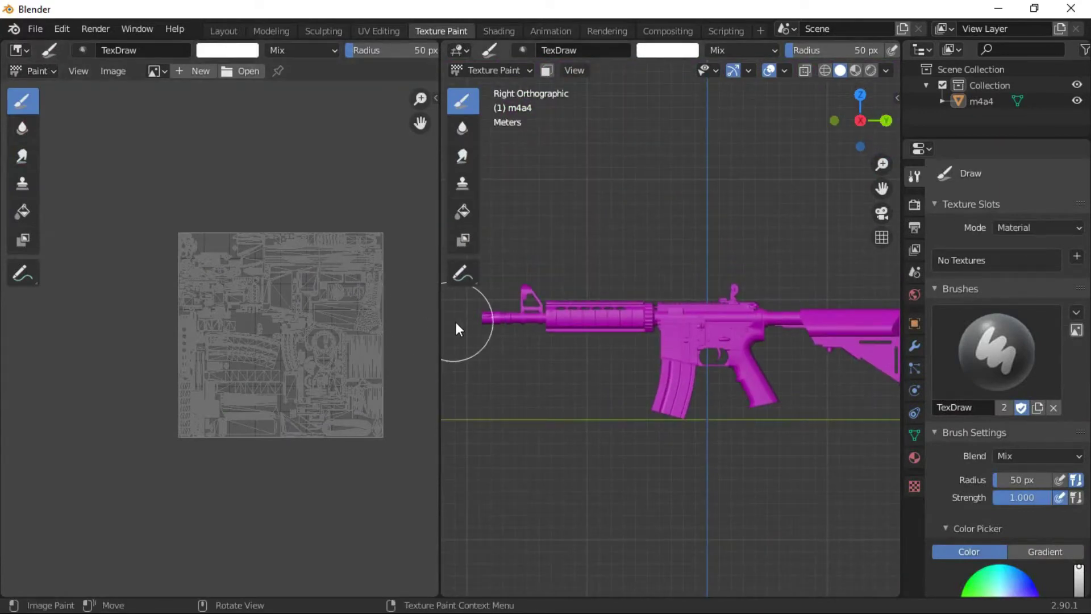
Resize the image editor so the UV layout and the rifle view both fit
drag(440, 330, 250, 333)
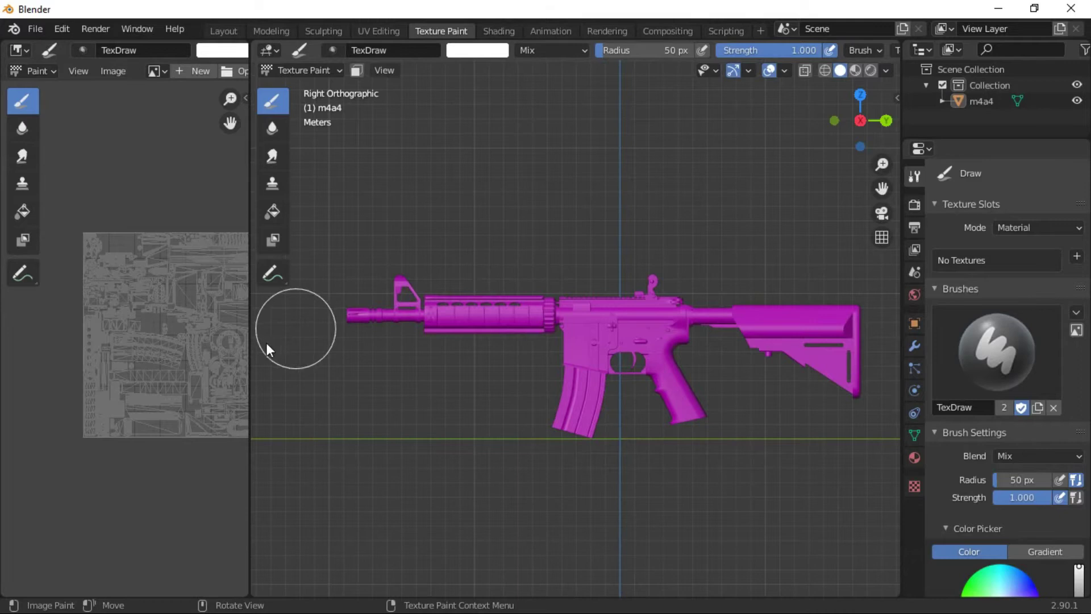
drag(254, 351, 463, 349)
scroll(358, 337, up, 3)
scroll(295, 266, down, 3)
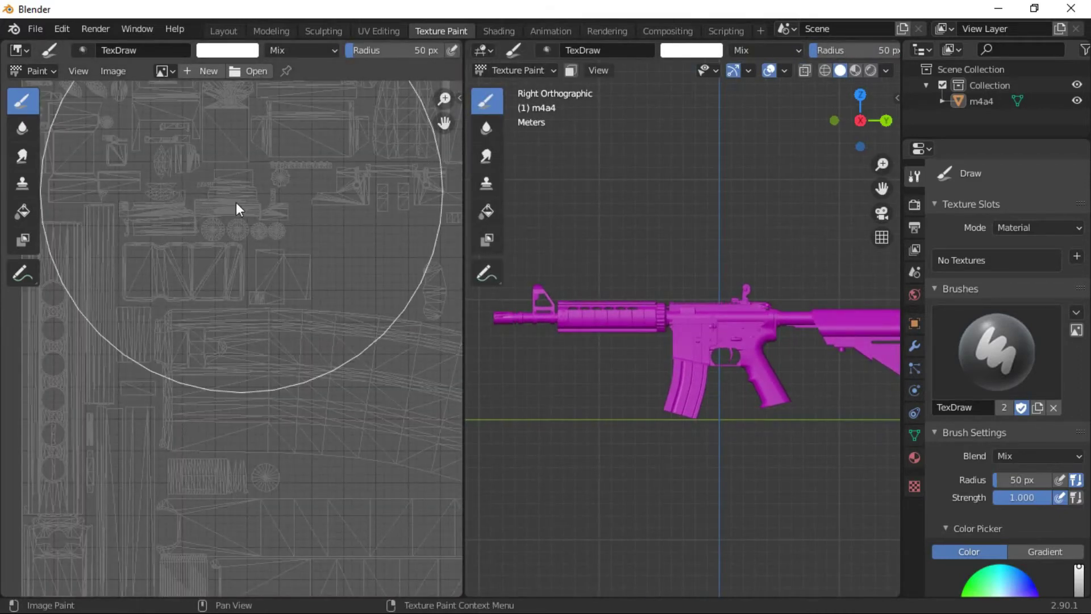
scroll(272, 222, down, 3)
scroll(307, 258, down, 3)
scroll(329, 296, up, 1)
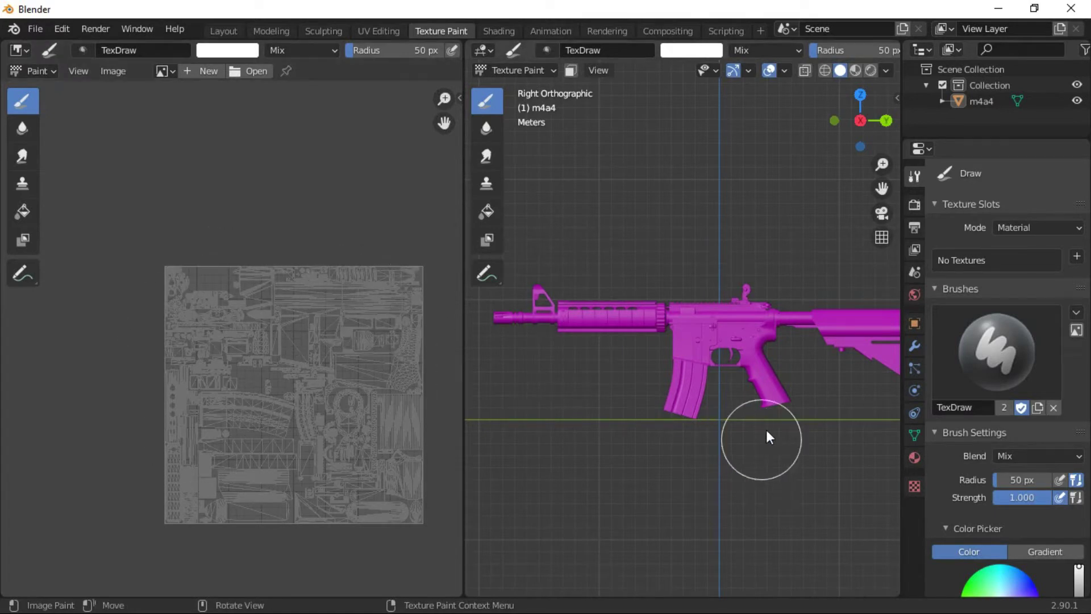
scroll(767, 434, down, 5)
scroll(767, 419, up, 4)
scroll(767, 415, up, 3)
scroll(774, 397, down, 5)
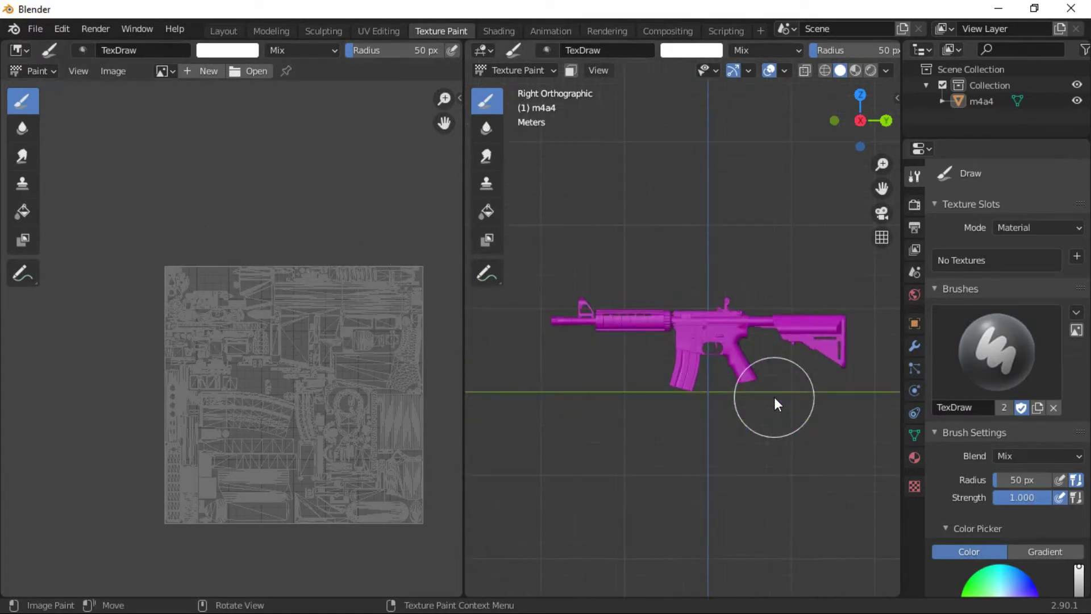
shift+middle_drag(766, 395, 753, 396)
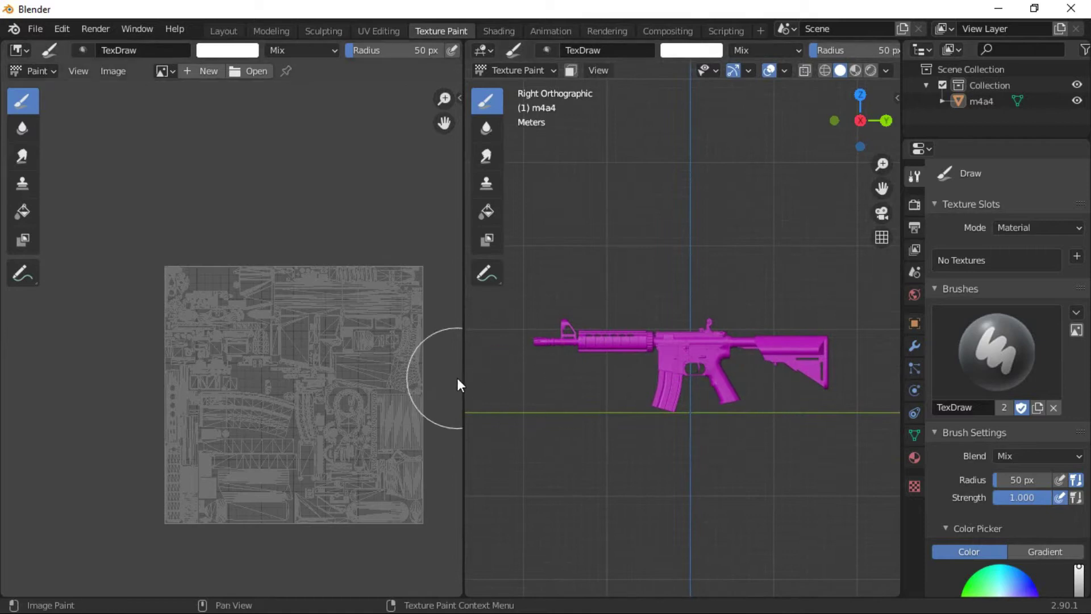
drag(464, 379, 379, 382)
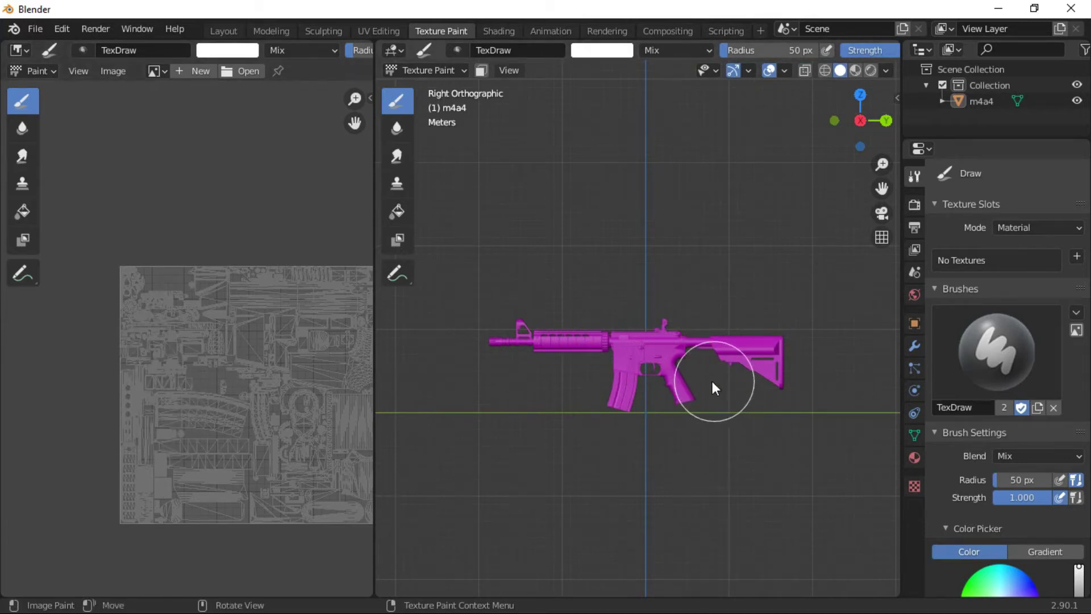
Create a new black 1024 × 1024 image named 'gun skin m416'
click(201, 71)
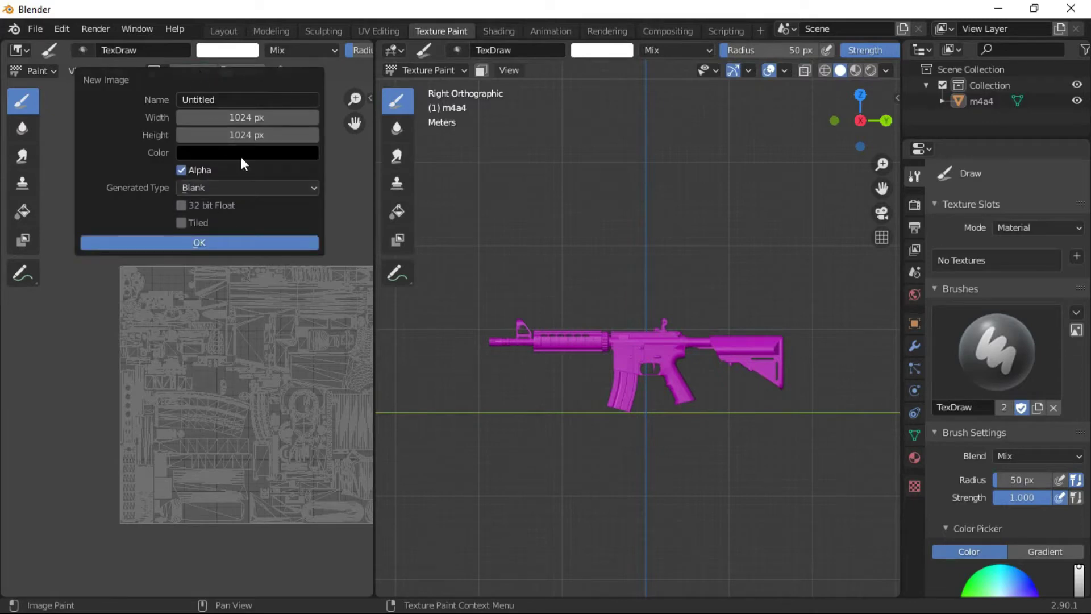
click(229, 103)
text(gun skin)
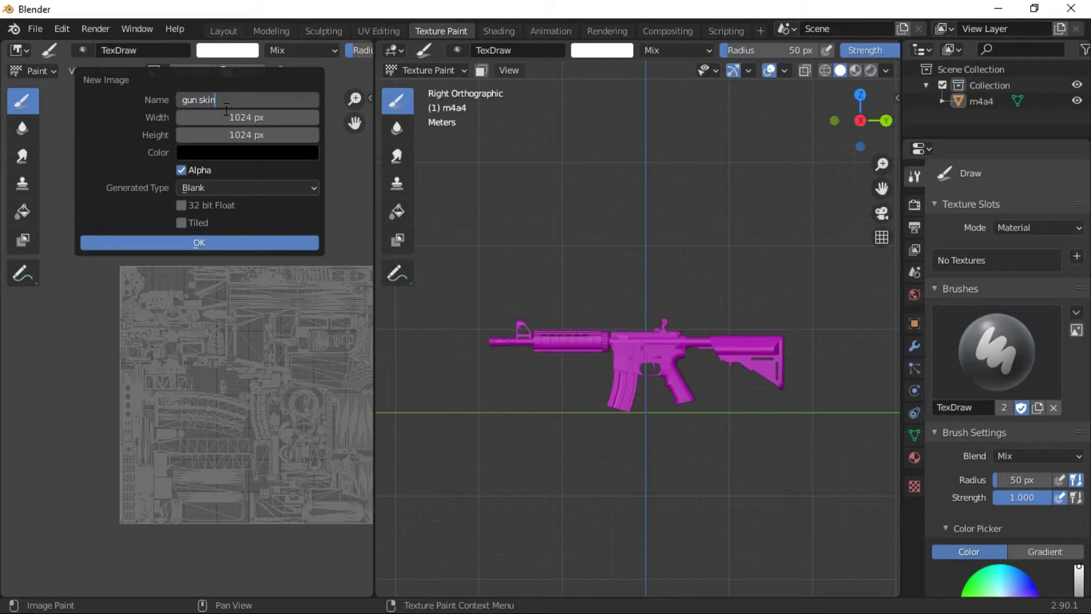
text( ma)
text(416)
click(228, 241)
Undo the stray white paint dab, then try painting directly on the rifle
scroll(242, 267, down, 2)
key(ctrl+z)
scroll(247, 292, down, 4)
scroll(245, 318, up, 3)
scroll(222, 311, up, 2)
scroll(215, 296, down, 2)
scroll(236, 309, down, 2)
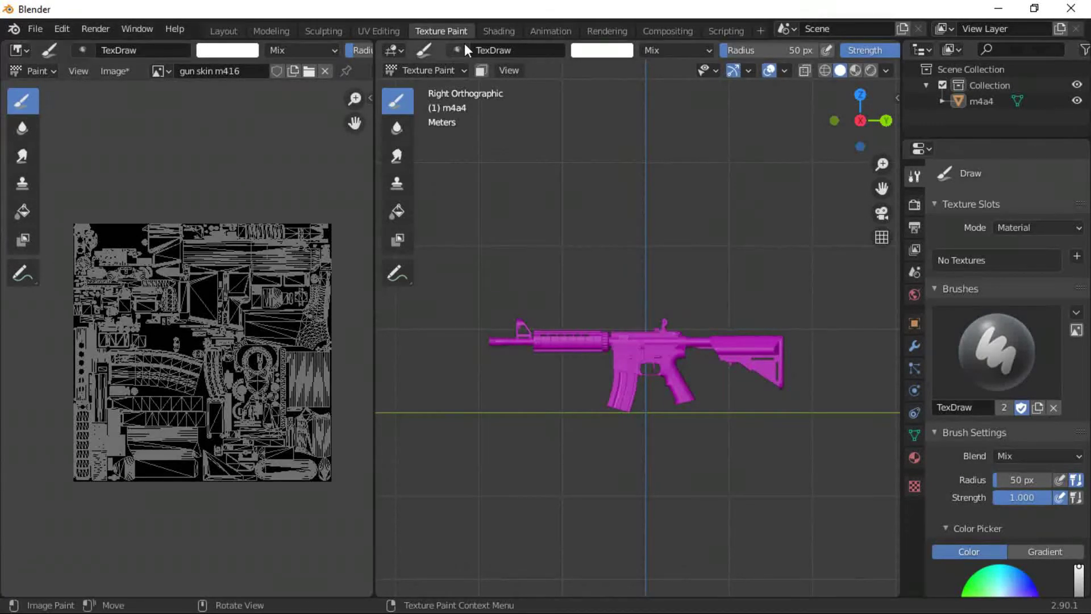
click(659, 397)
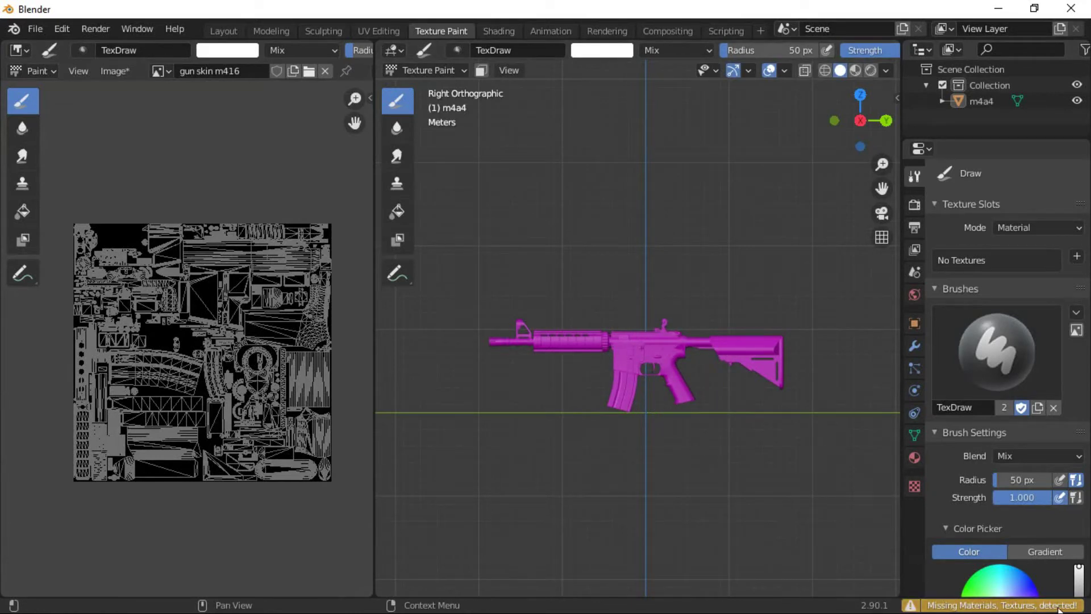
In the Shading workspace, select the rifle and give it a new material
click(517, 32)
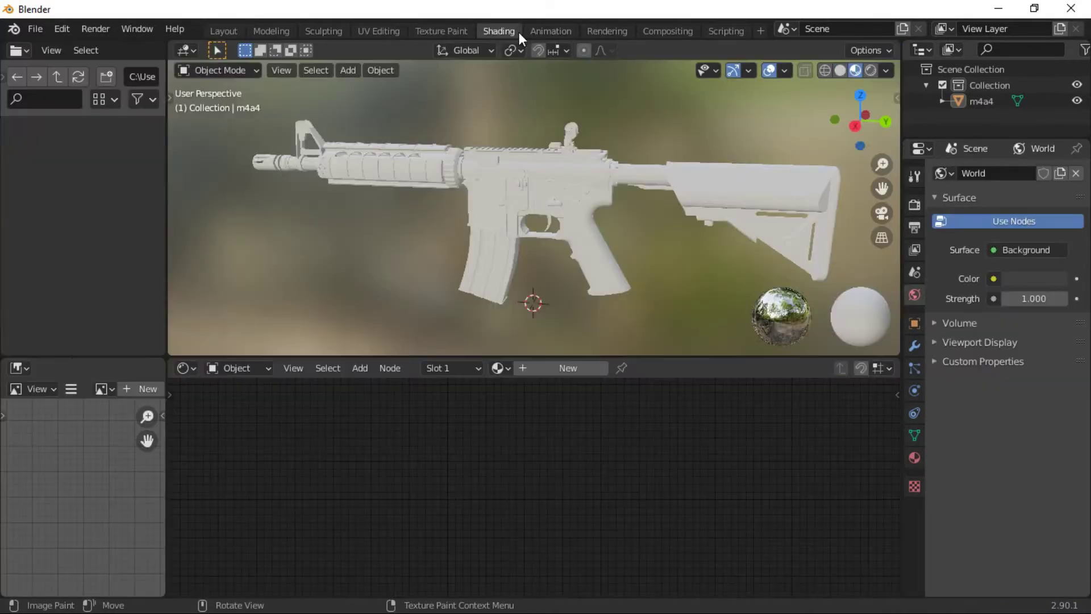
scroll(521, 218, down, 2)
scroll(567, 201, down, 2)
click(567, 201)
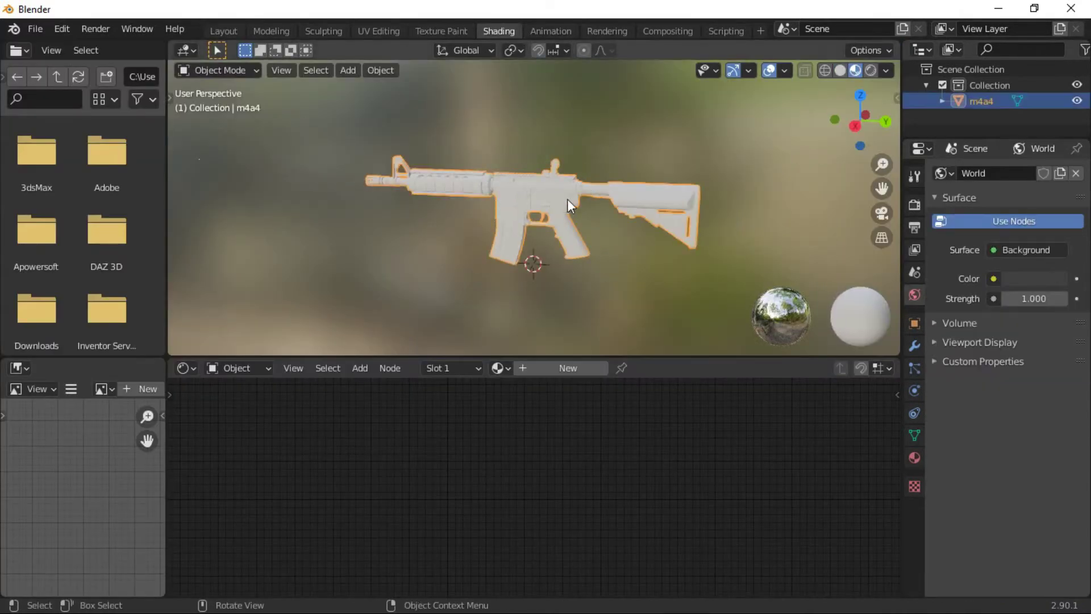
mouse_move(742, 226)
middle_down()
mouse_move(671, 250)
mouse_move(625, 330)
middle_up()
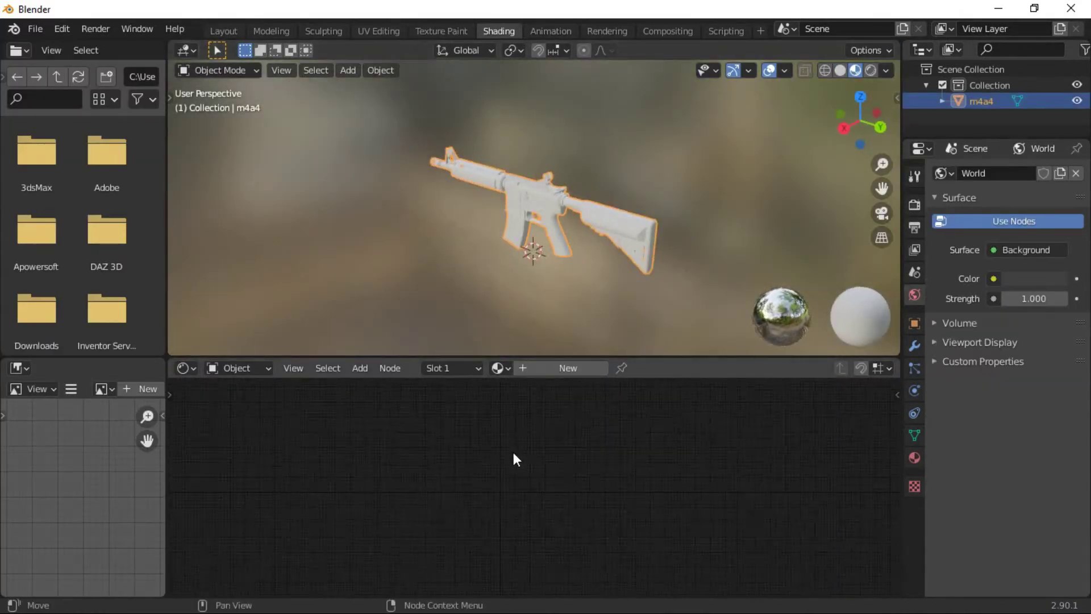
click(528, 369)
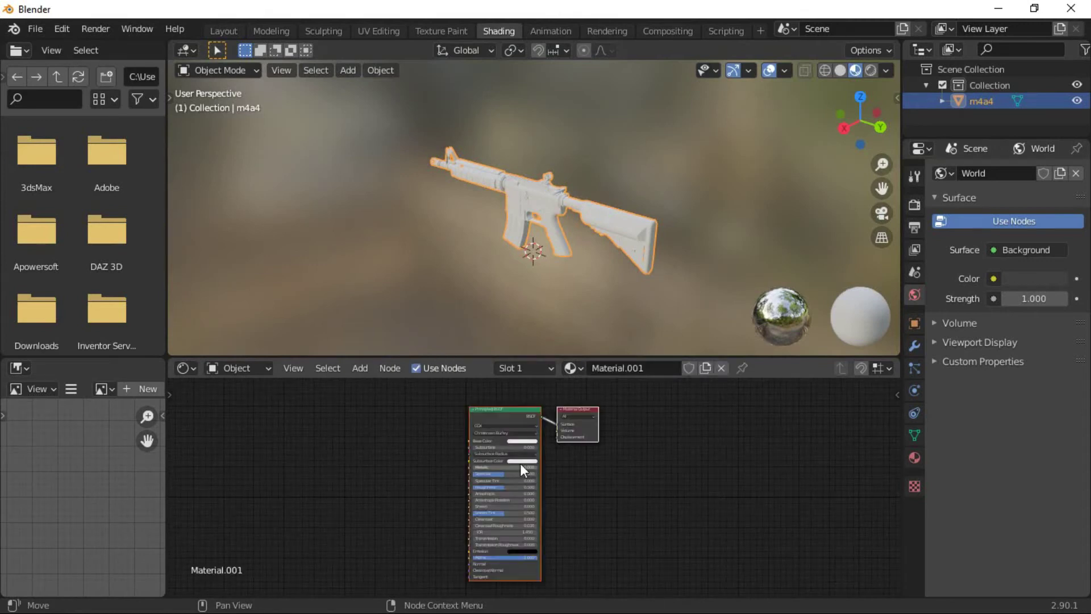
scroll(473, 495, up, 4)
middle_drag(516, 463, 667, 507)
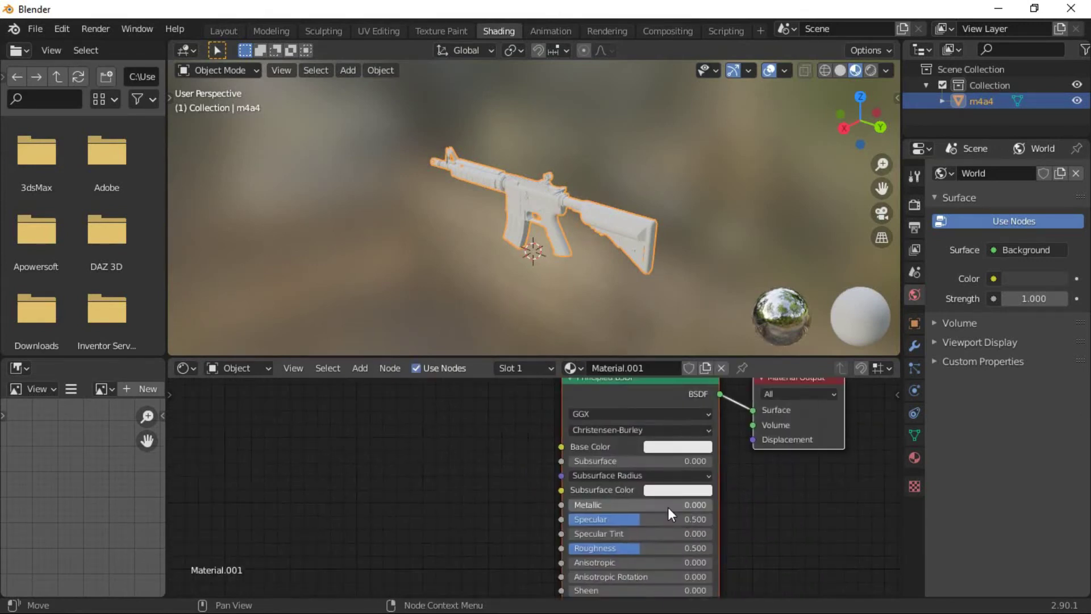
Add an Image Texture node using gun skin m416 and link its Color to Base Color
key(shift+a)
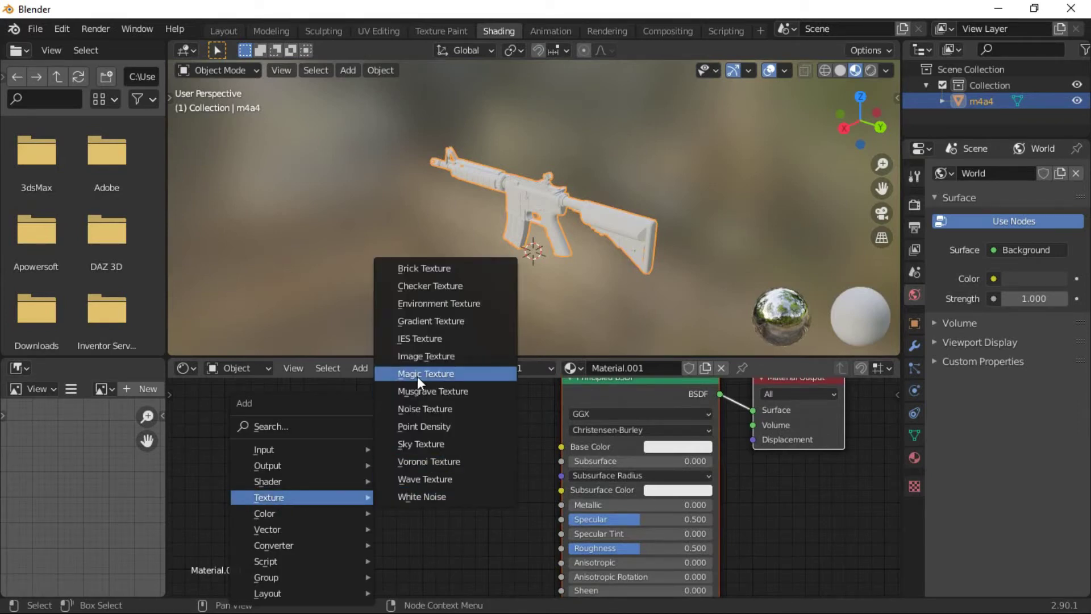
click(417, 355)
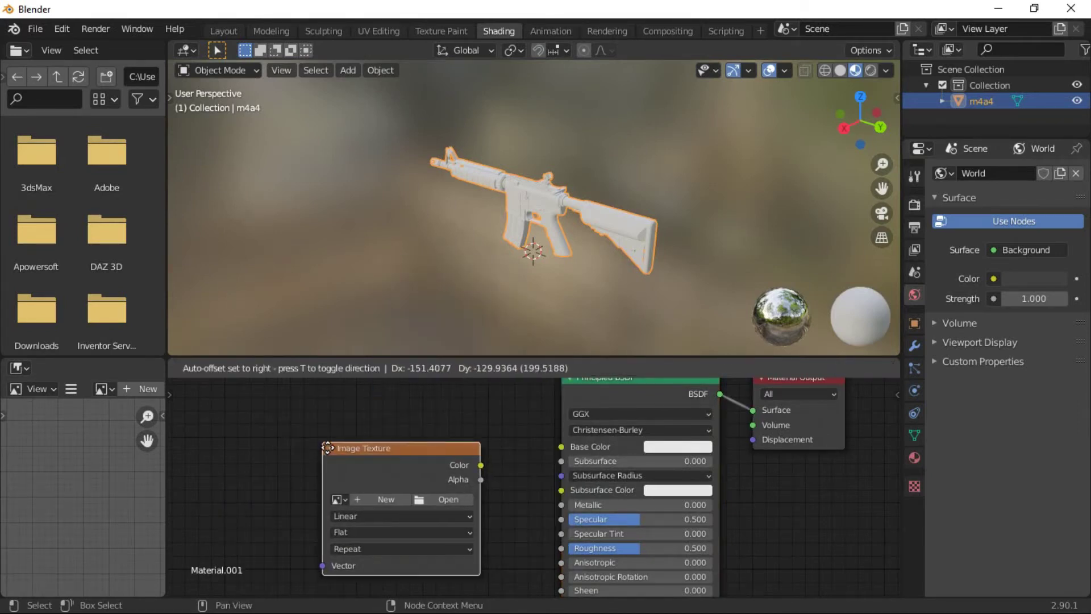
click(479, 495)
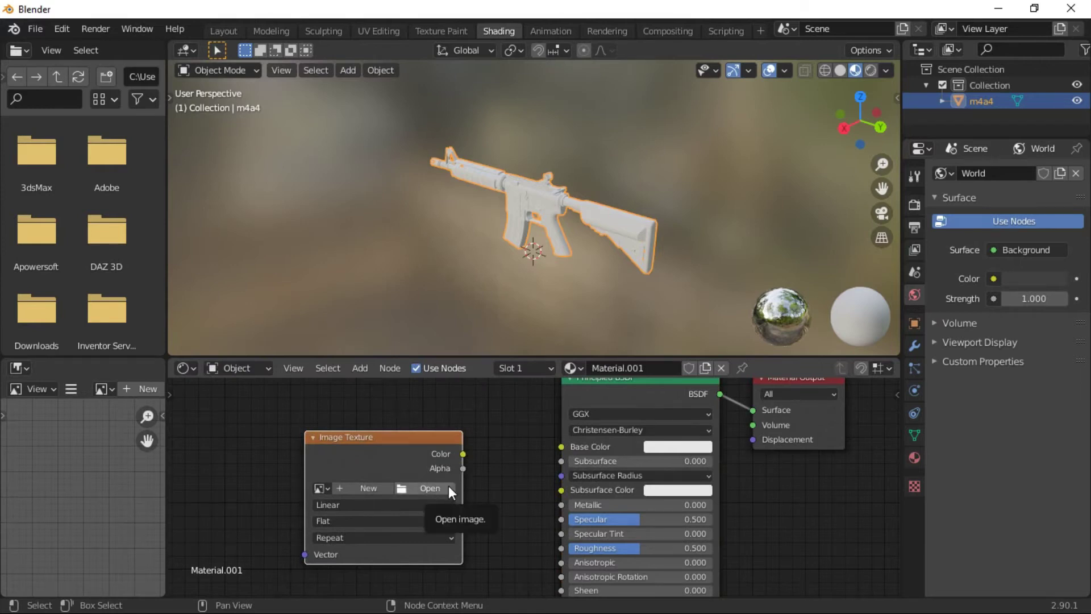
click(326, 492)
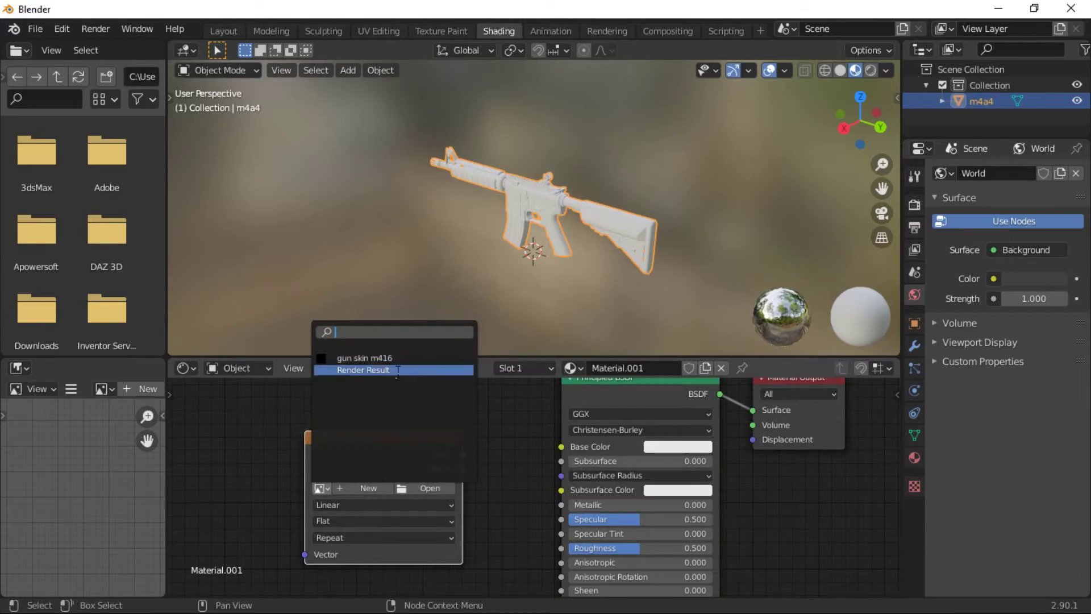
key(Up)
click(387, 359)
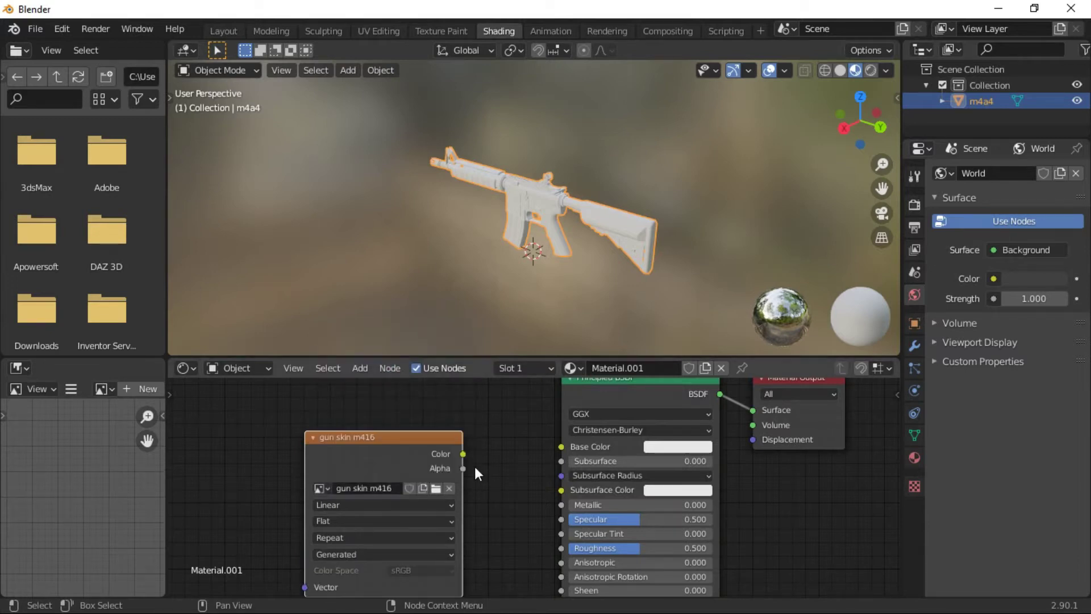
drag(463, 454, 561, 446)
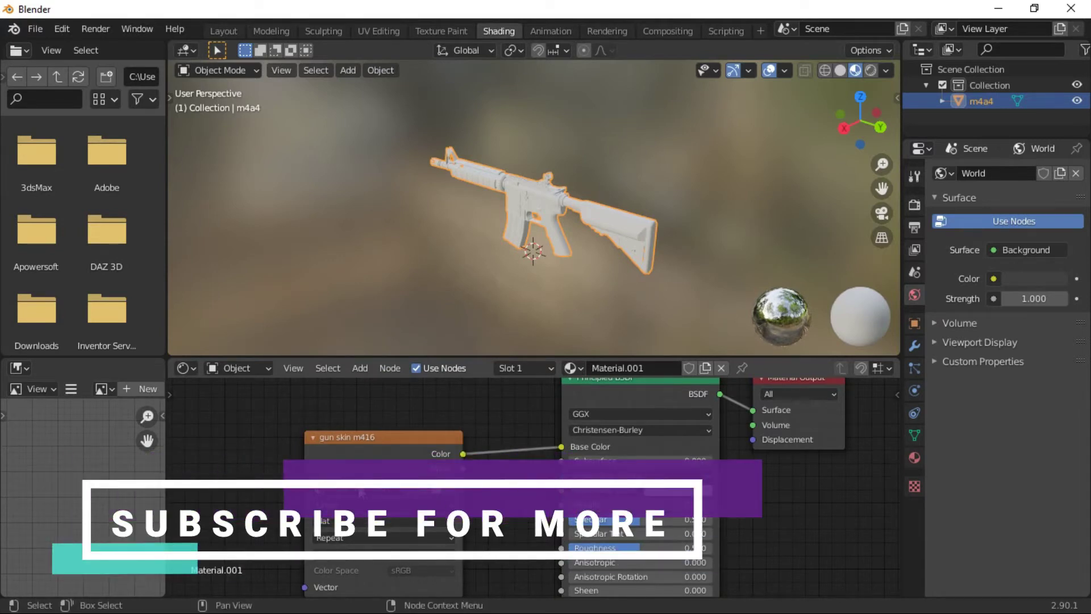
Orbit and zoom around the now-black rifle to inspect it
middle_drag(591, 218, 679, 230)
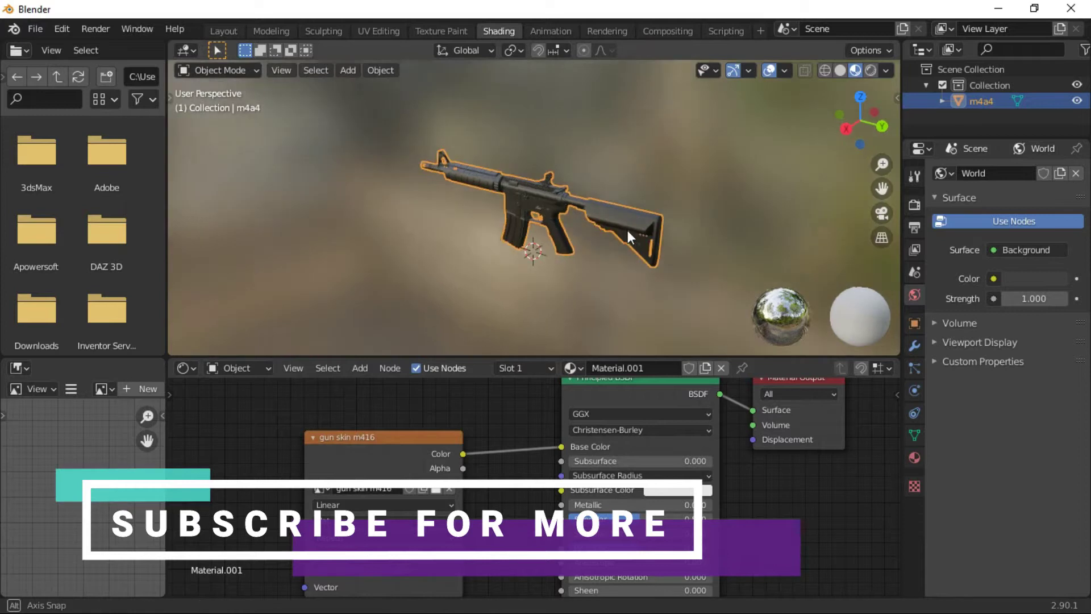
click(609, 224)
mouse_move(610, 224)
middle_down()
mouse_move(796, 185)
mouse_move(375, 186)
mouse_move(683, 203)
mouse_move(369, 221)
mouse_move(452, 56)
middle_up()
scroll(663, 213, up, 3)
scroll(664, 213, up, 3)
scroll(369, 221, down, 3)
Return to Texture Paint and paint a white test stroke across the receiver
click(428, 32)
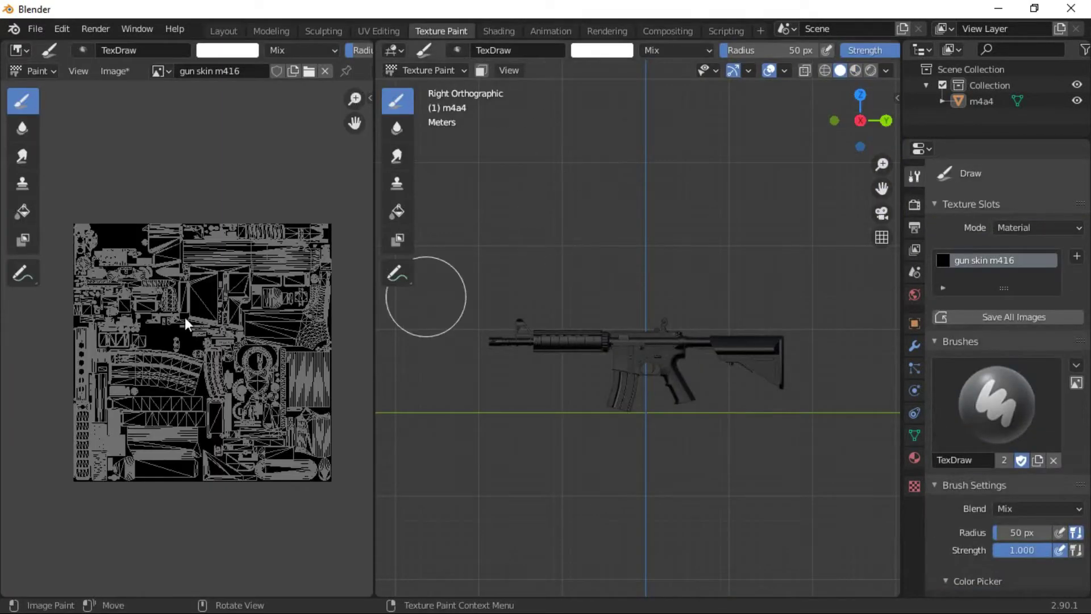
scroll(701, 376, up, 5)
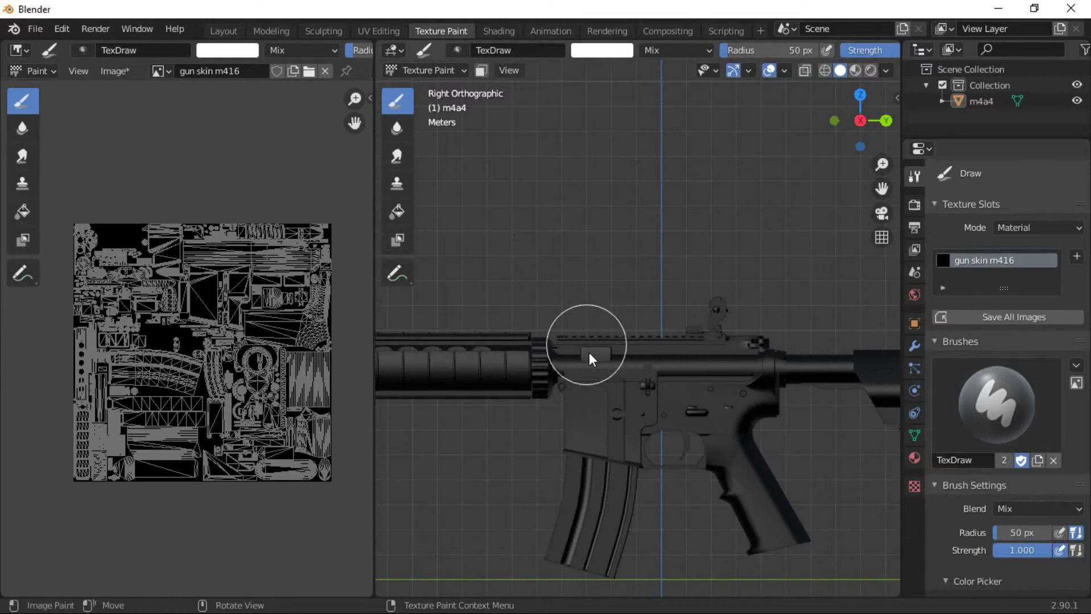
drag(590, 351, 682, 460)
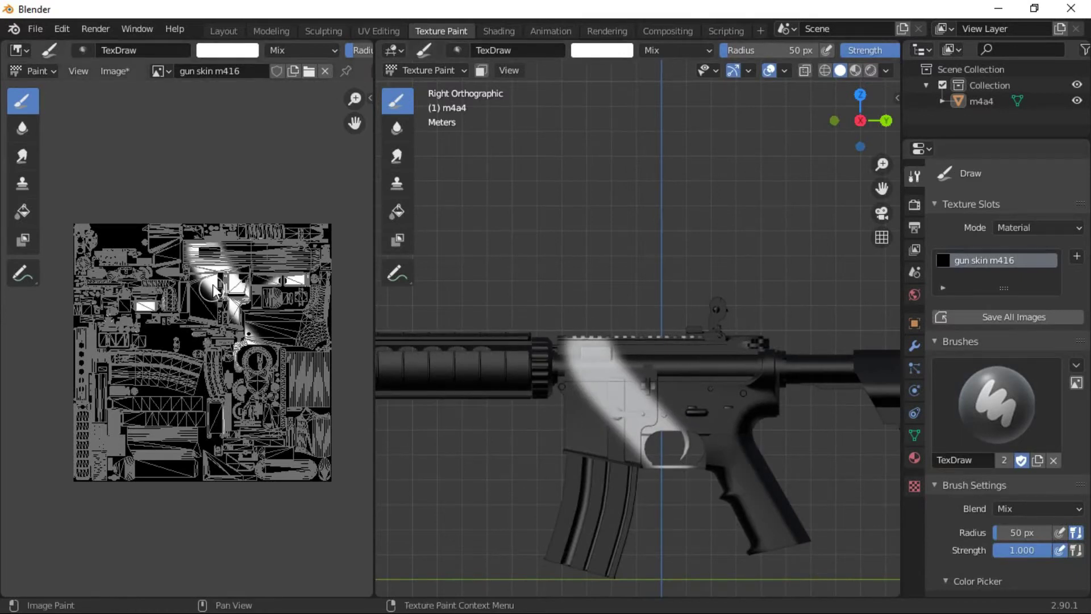
scroll(219, 284, up, 5)
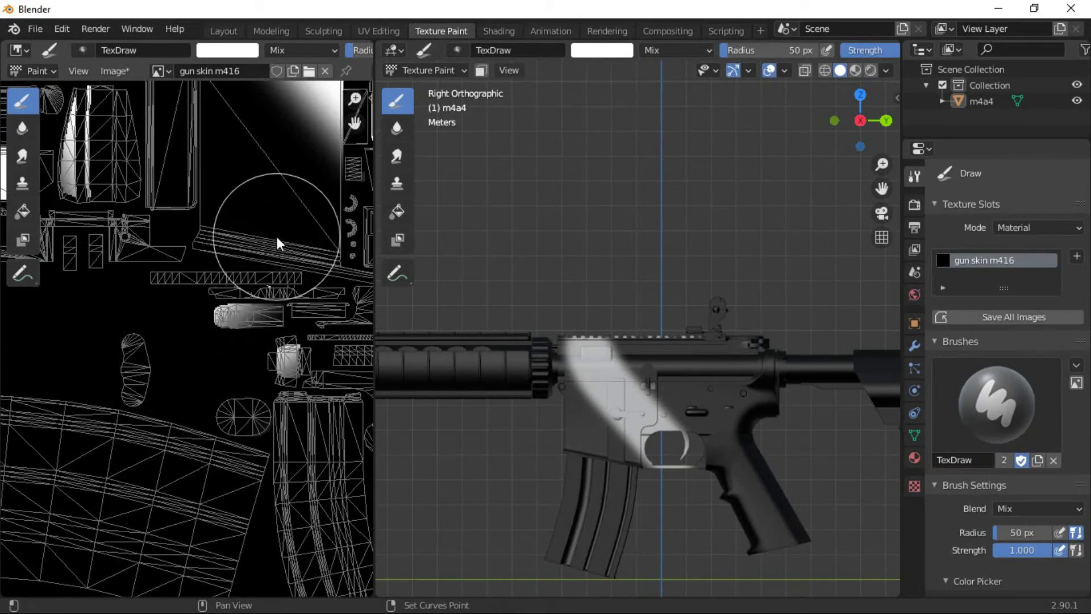
Paint more white test strokes on the texture and magazine, then undo them
middle_drag(277, 239, 171, 447)
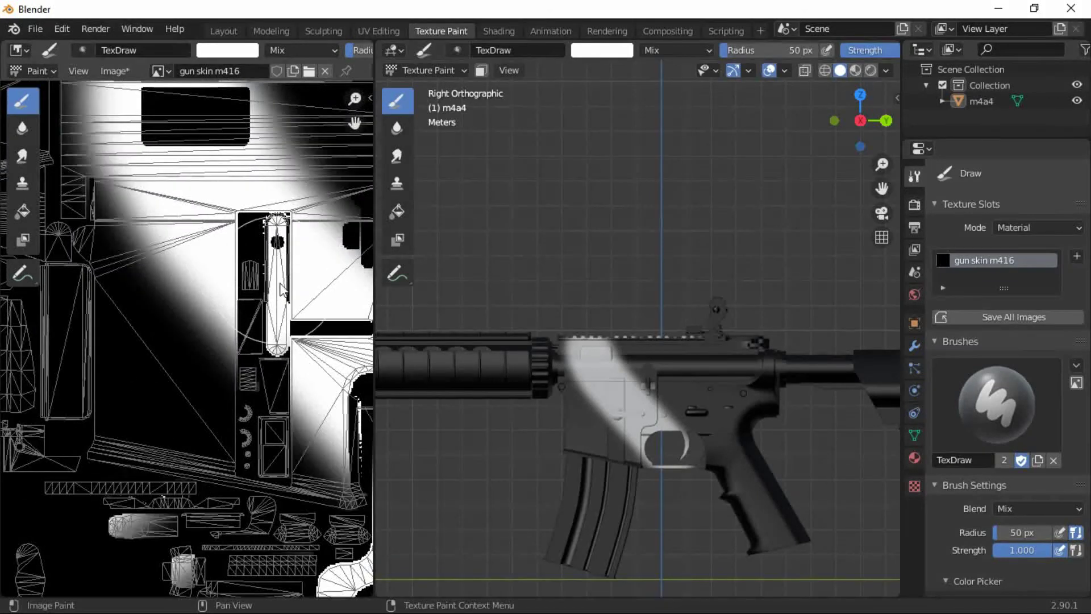
scroll(234, 360, down, 1)
scroll(195, 441, down, 1)
scroll(278, 426, down, 2)
mouse_move(228, 412)
mouse_down()
mouse_move(260, 421)
mouse_move(287, 472)
mouse_move(195, 457)
mouse_up()
drag(586, 470, 637, 518)
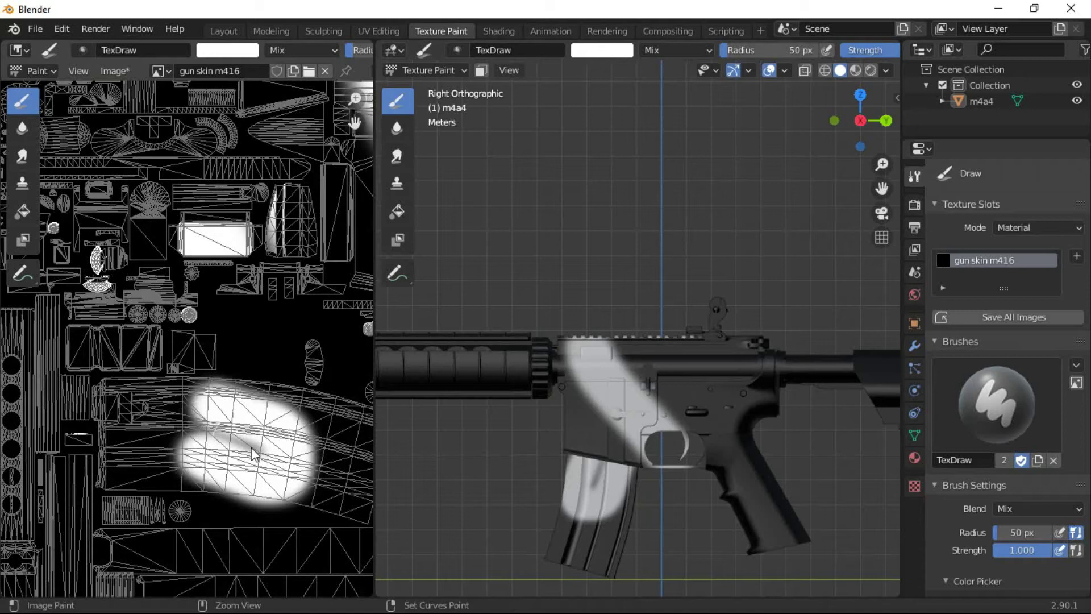
key(ctrl+z)
key(ctrl+z)
scroll(625, 385, down, 1)
scroll(664, 385, down, 3)
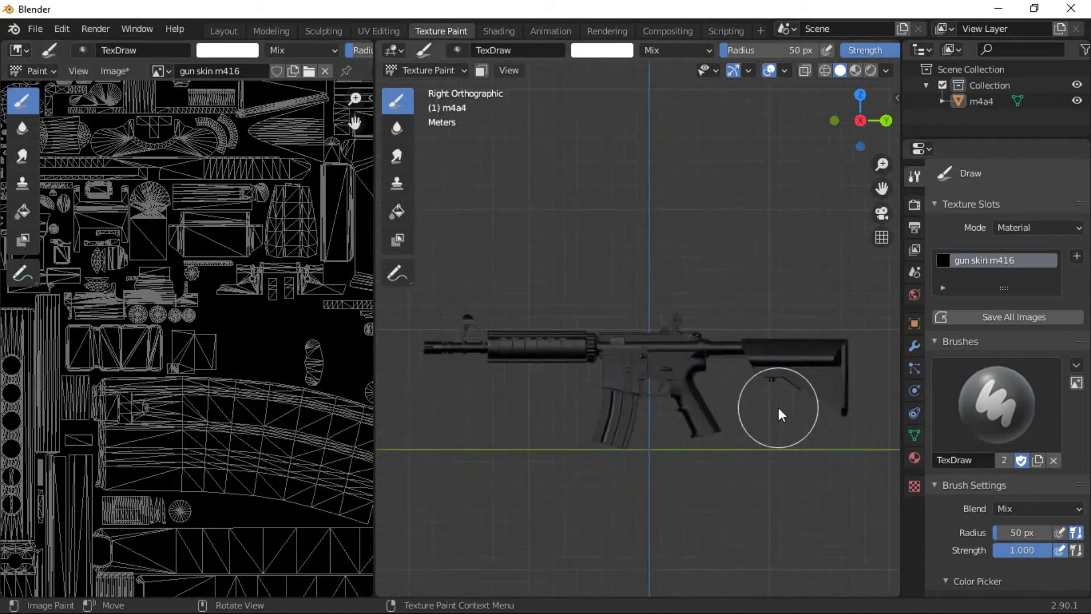
Set the brush colour to red with a 19 px radius
click(616, 52)
click(637, 173)
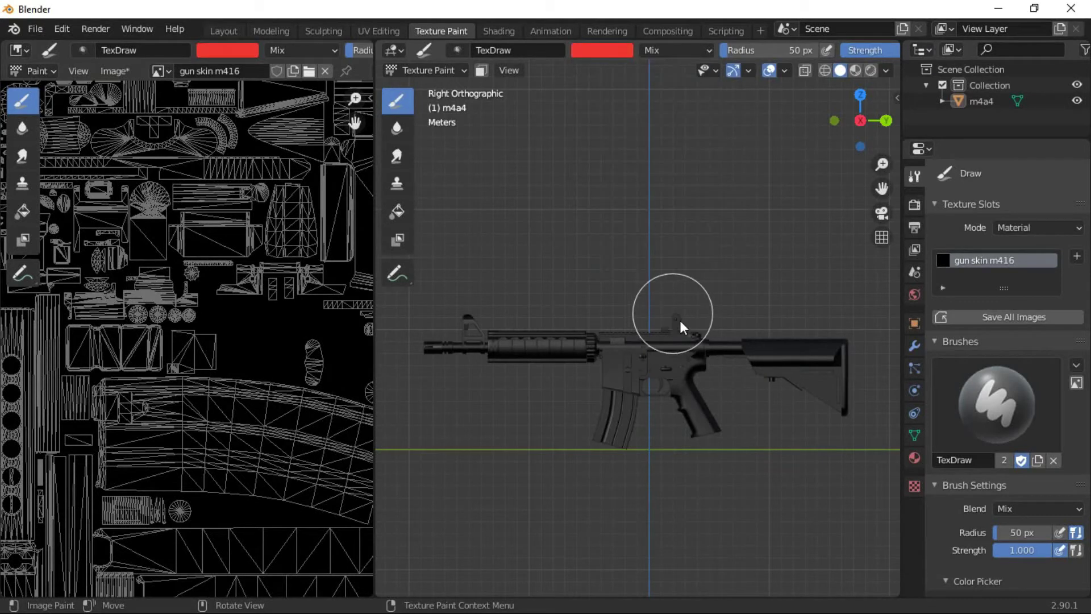
key(f)
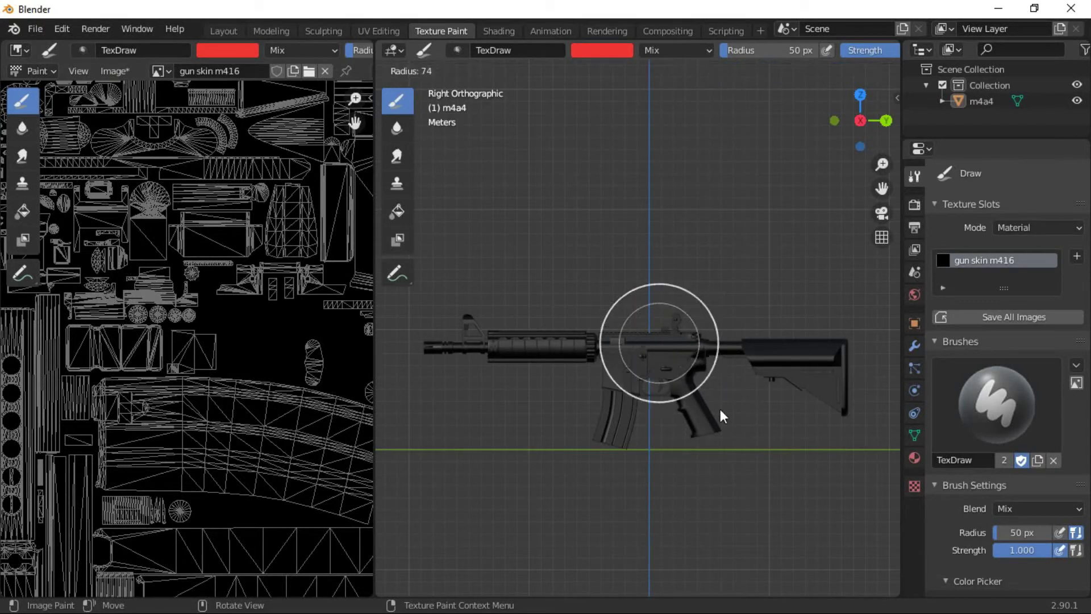
click(747, 436)
key(f)
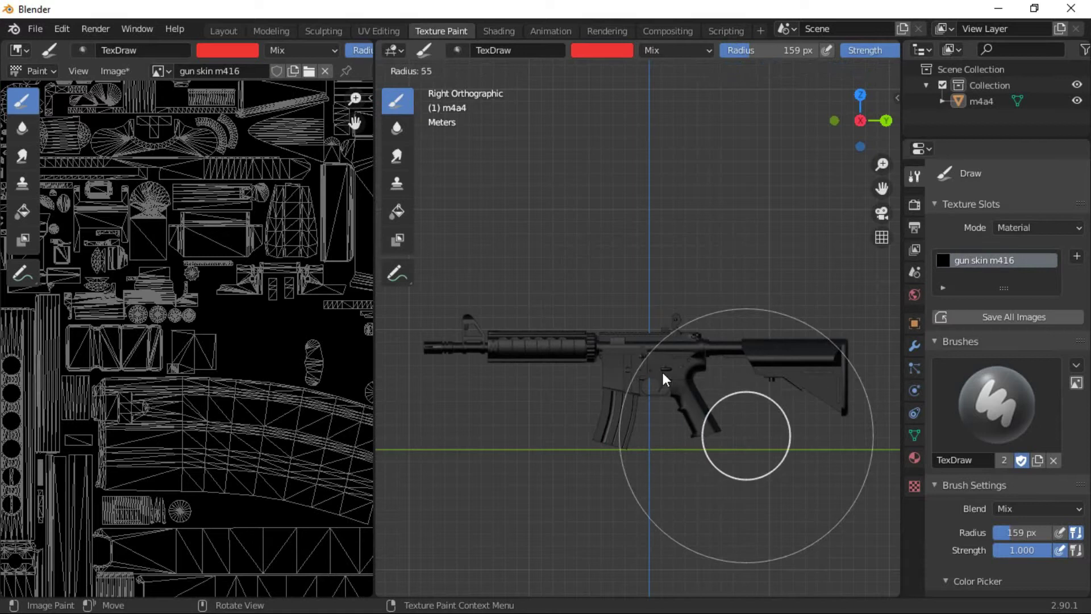
click(634, 366)
Paint red X shapes on the receiver and stock, handguard patches, and a red magazine
mouse_move(675, 327)
mouse_down()
mouse_move(699, 364)
mouse_move(606, 392)
mouse_up()
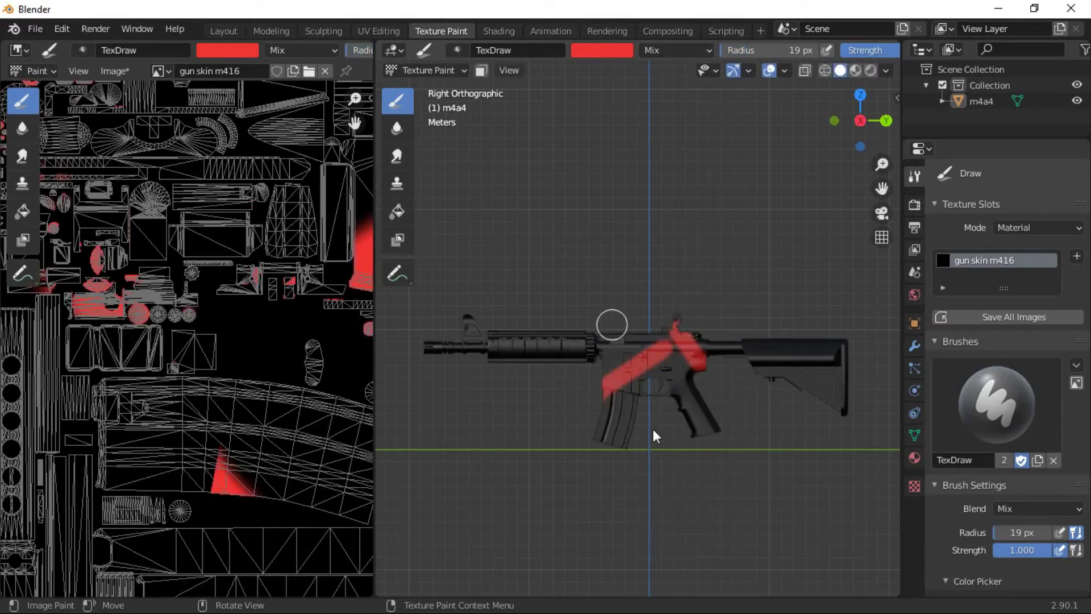
drag(608, 328, 643, 396)
drag(565, 341, 537, 356)
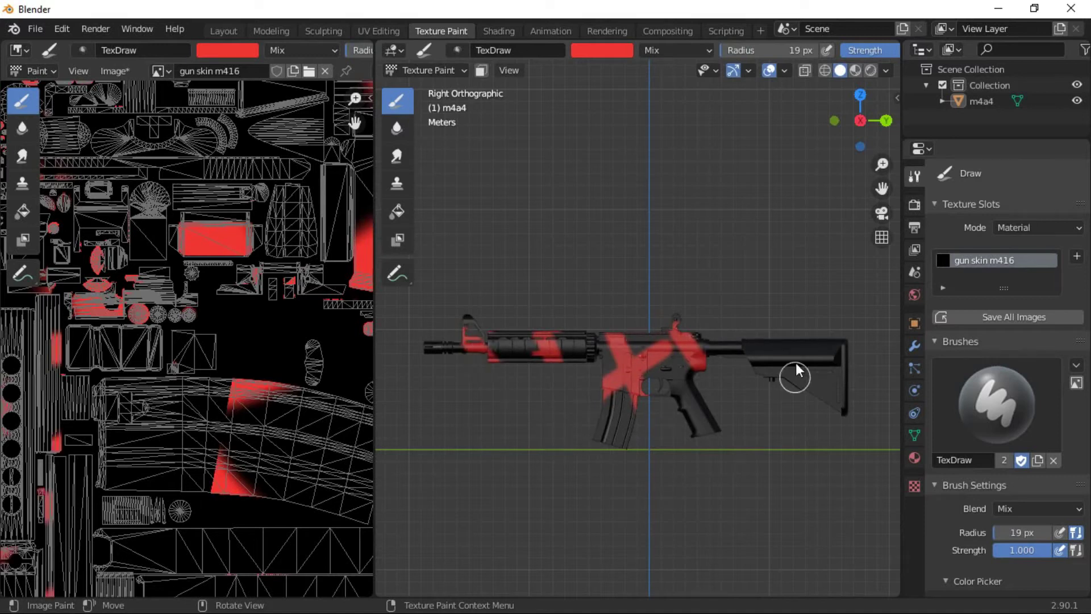
drag(753, 341, 832, 398)
drag(810, 340, 756, 377)
drag(710, 420, 683, 451)
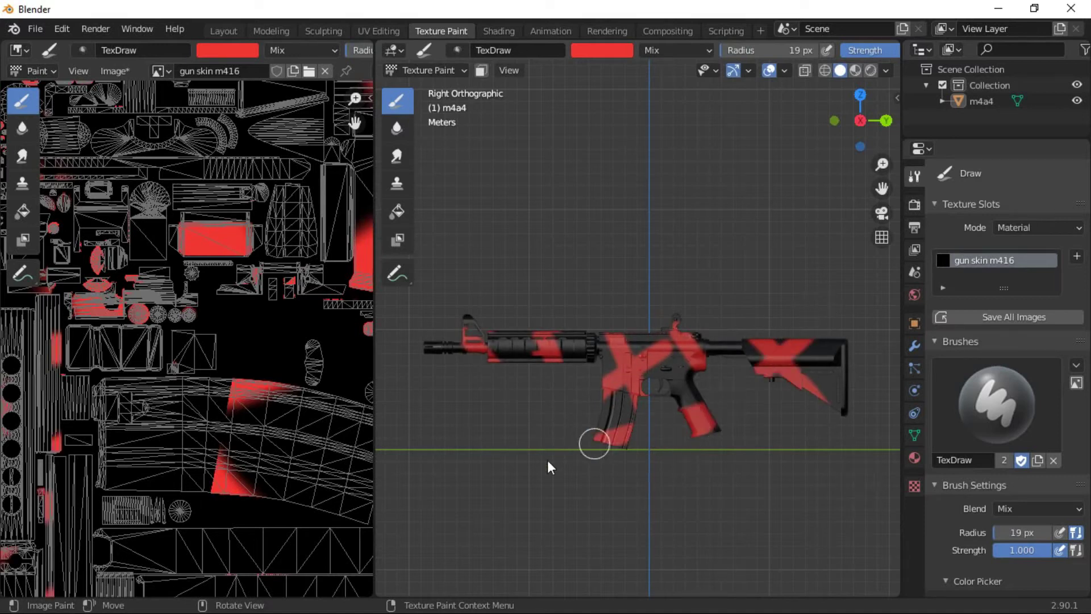
drag(579, 424, 631, 425)
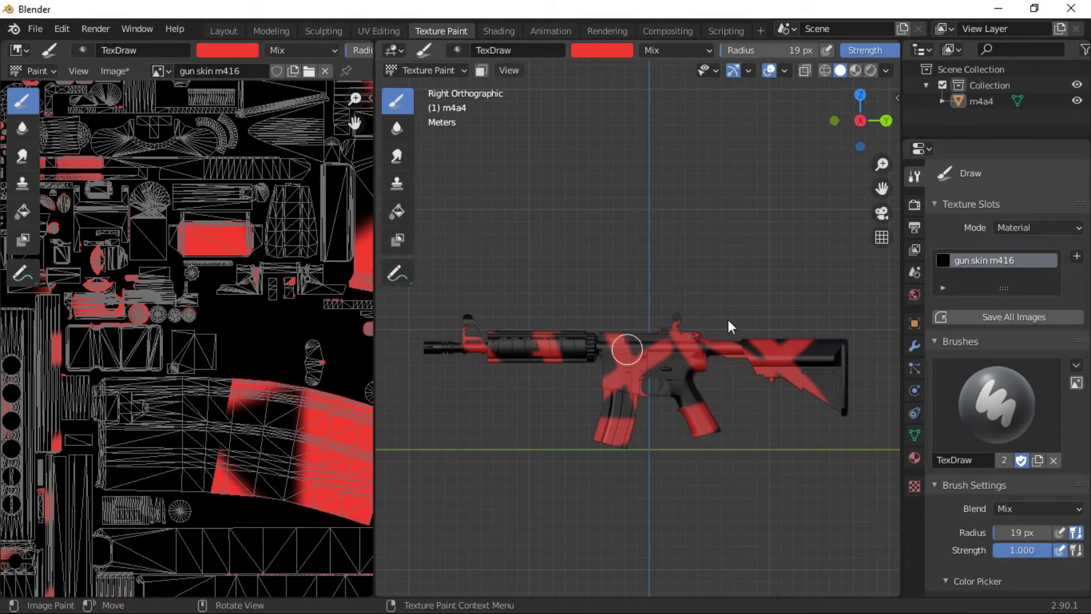
Switch the brush to light green and paint stripes across handguard, receiver and stock
click(609, 55)
click(609, 124)
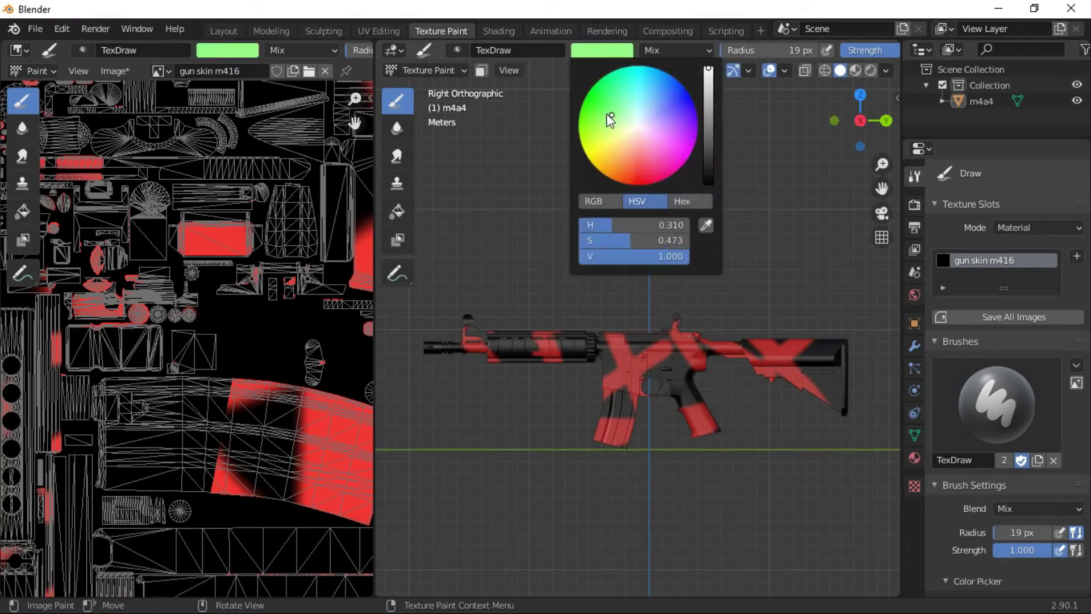
drag(501, 341, 562, 356)
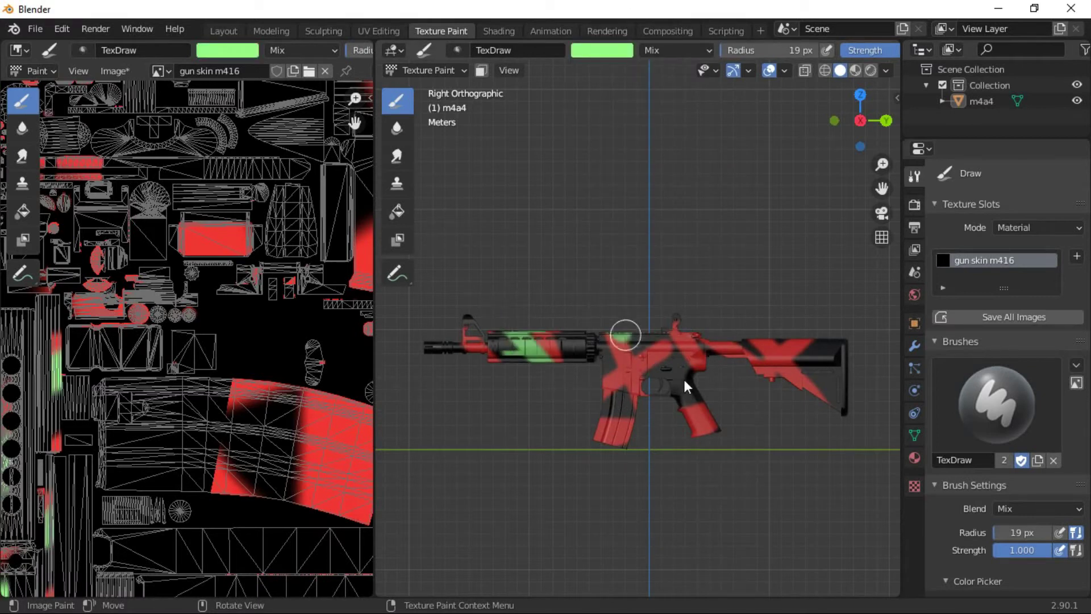
drag(623, 333, 710, 399)
drag(738, 341, 828, 393)
mouse_move(654, 397)
mouse_down()
mouse_move(535, 344)
mouse_move(754, 351)
mouse_up()
Orbit the rifle, add green to the receiver, and return to the right-side view
mouse_move(689, 375)
middle_down()
mouse_move(622, 384)
mouse_move(892, 483)
mouse_move(704, 409)
mouse_move(565, 379)
middle_up()
scroll(685, 366, up, 5)
drag(708, 479, 723, 434)
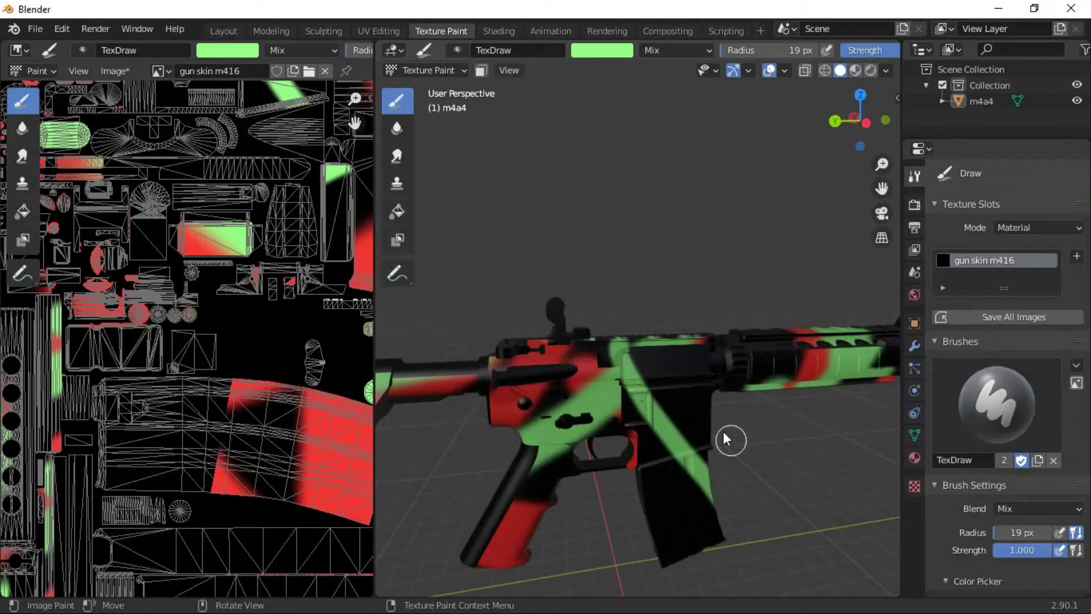
scroll(723, 435, down, 6)
middle_drag(559, 463, 642, 428)
key(KP_3)
scroll(680, 412, down, 3)
Undo the green strokes, leaving only the red pattern
key(ctrl+z)
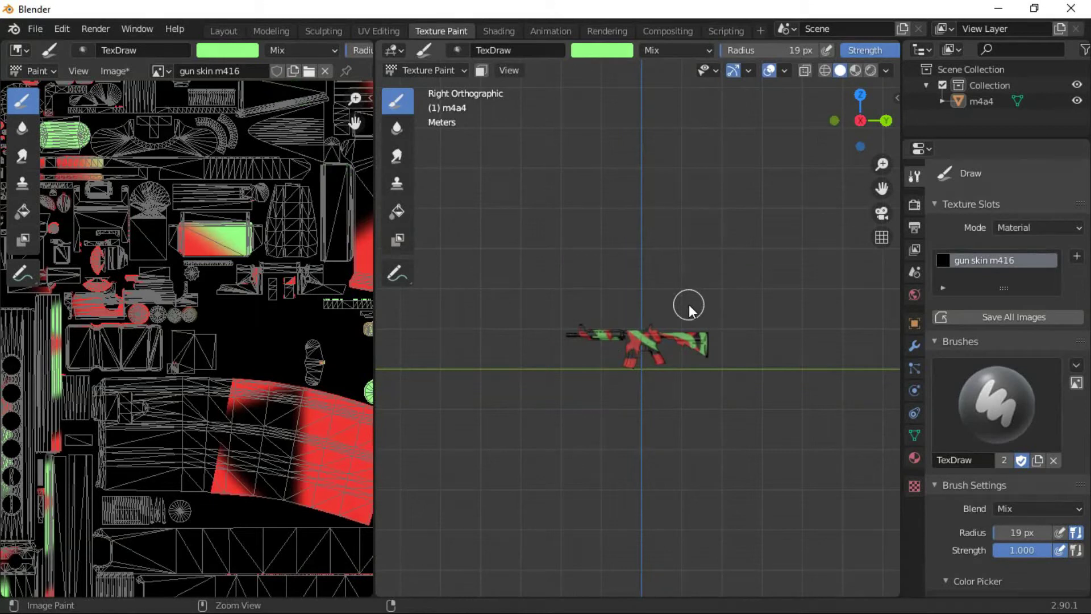
key(ctrl+z)
key(ctrl+z)
key(ctrl+z)
key(ctrl+z)
key(ctrl+z)
scroll(730, 381, up, 3)
scroll(721, 379, up, 1)
Set a black brush at 500 px radius and paint over the red texture areas
click(596, 53)
drag(704, 165, 712, 201)
scroll(217, 342, down, 5)
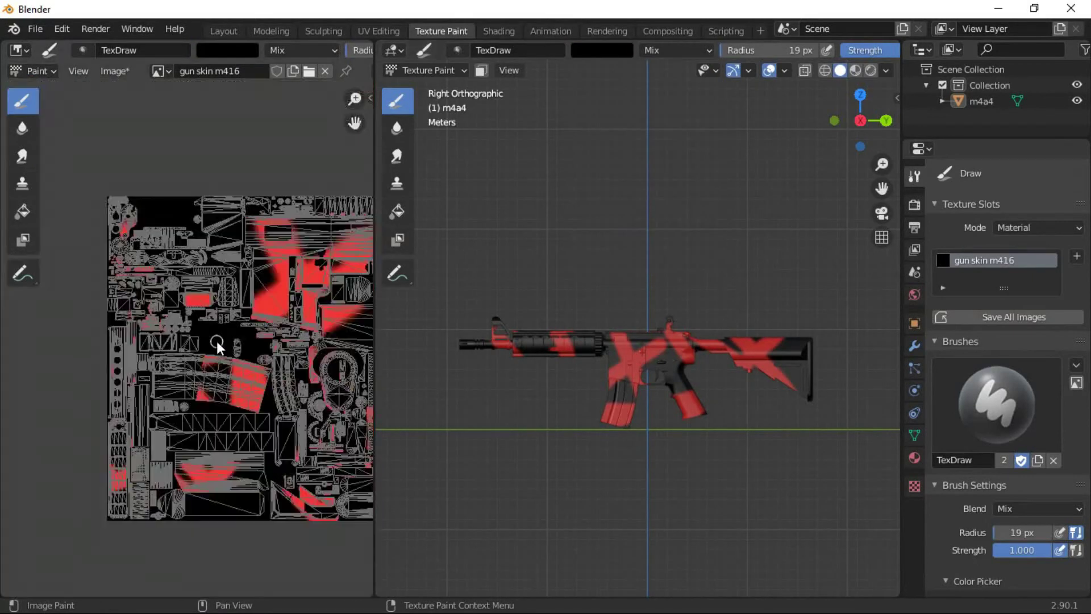
scroll(216, 341, down, 4)
key(f)
click(278, 395)
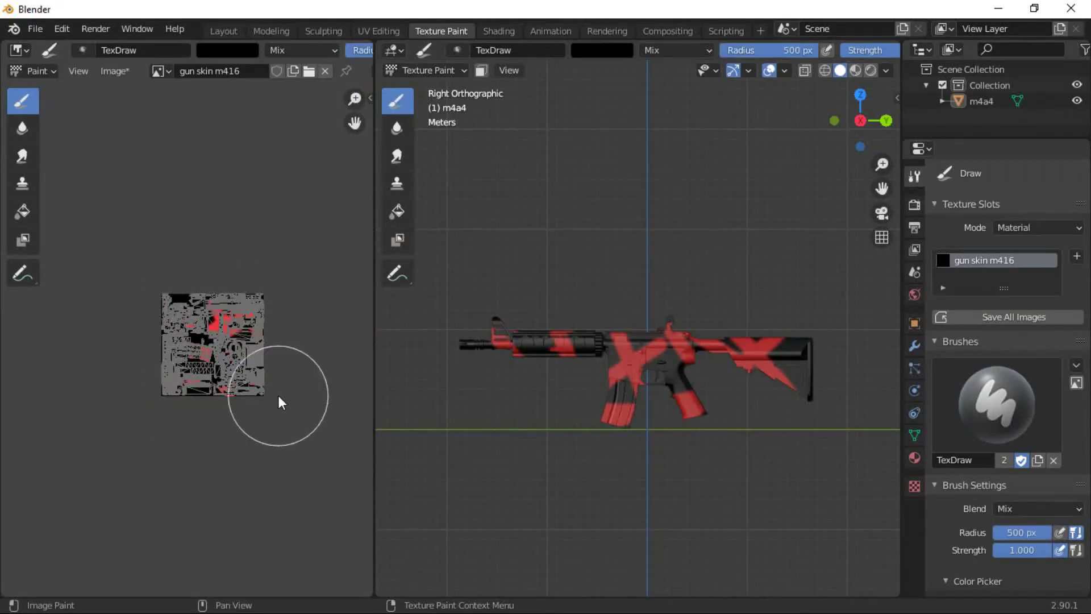
scroll(240, 323, up, 7)
mouse_move(240, 323)
mouse_down()
mouse_move(295, 306)
mouse_move(188, 283)
mouse_move(107, 231)
mouse_move(175, 488)
mouse_move(197, 453)
mouse_up()
Cover the remaining red patches in the UV image with black
scroll(200, 450, down, 3)
scroll(227, 431, down, 2)
scroll(239, 420, down, 1)
scroll(239, 420, up, 1)
drag(301, 421, 301, 446)
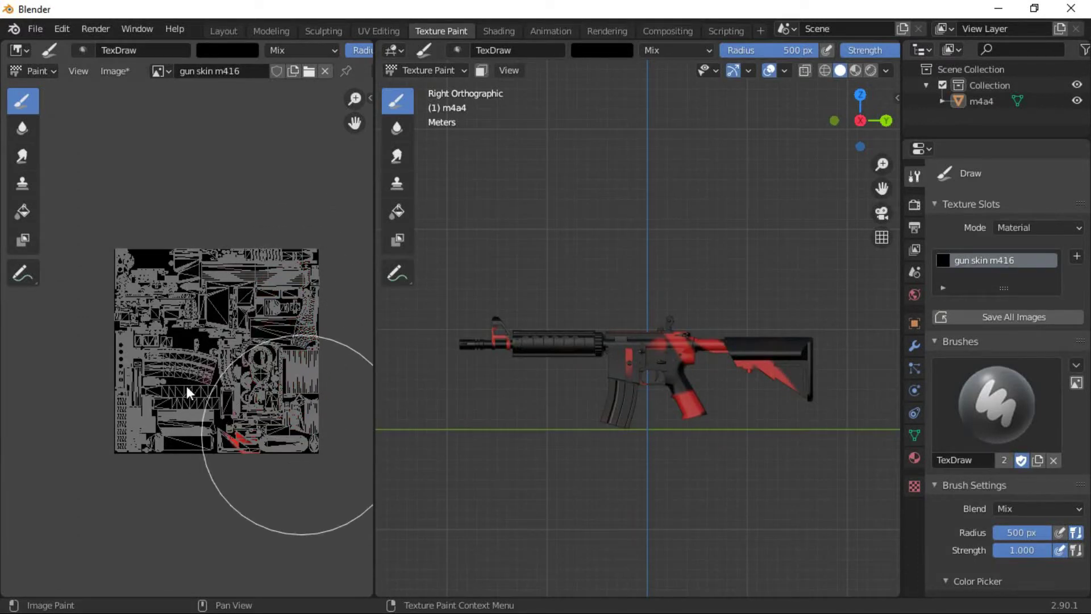
drag(187, 386, 216, 381)
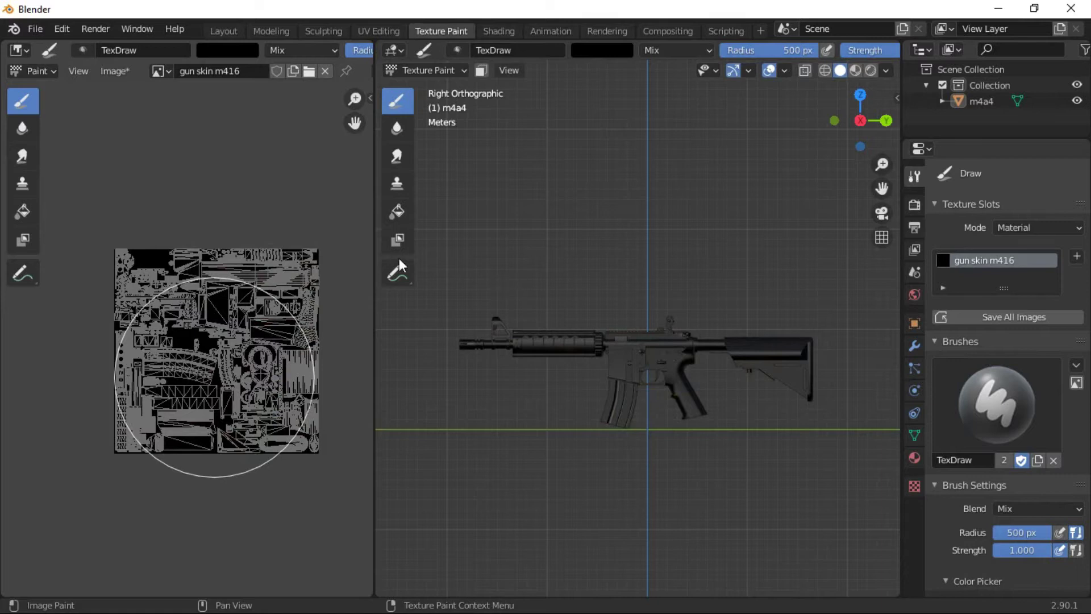
Shrink the brush radius to 34 px and recentre the rifle in view
key(f)
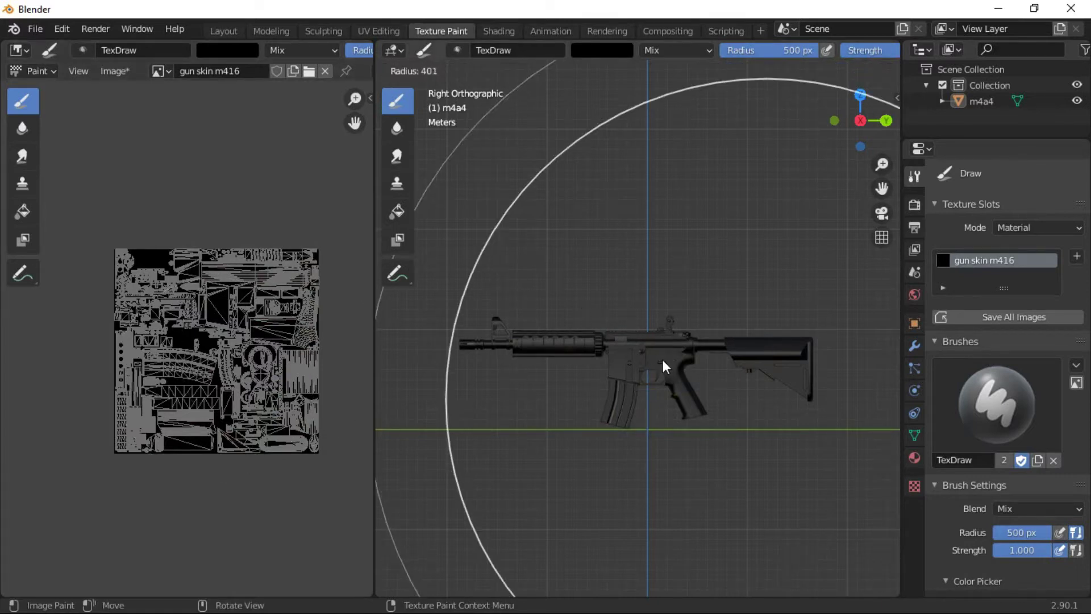
click(364, 473)
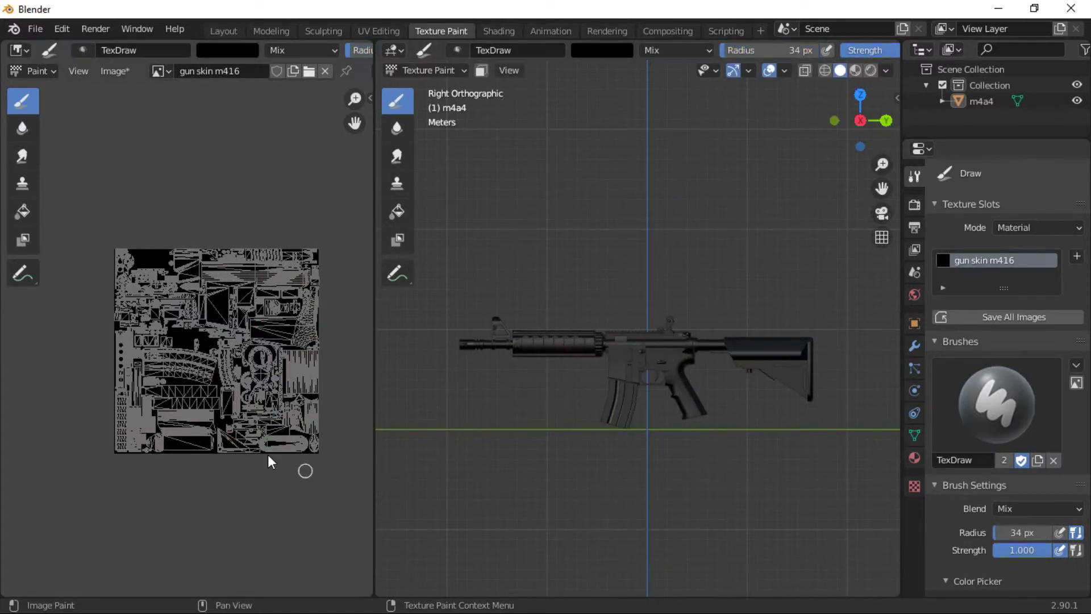
scroll(644, 405, up, 5)
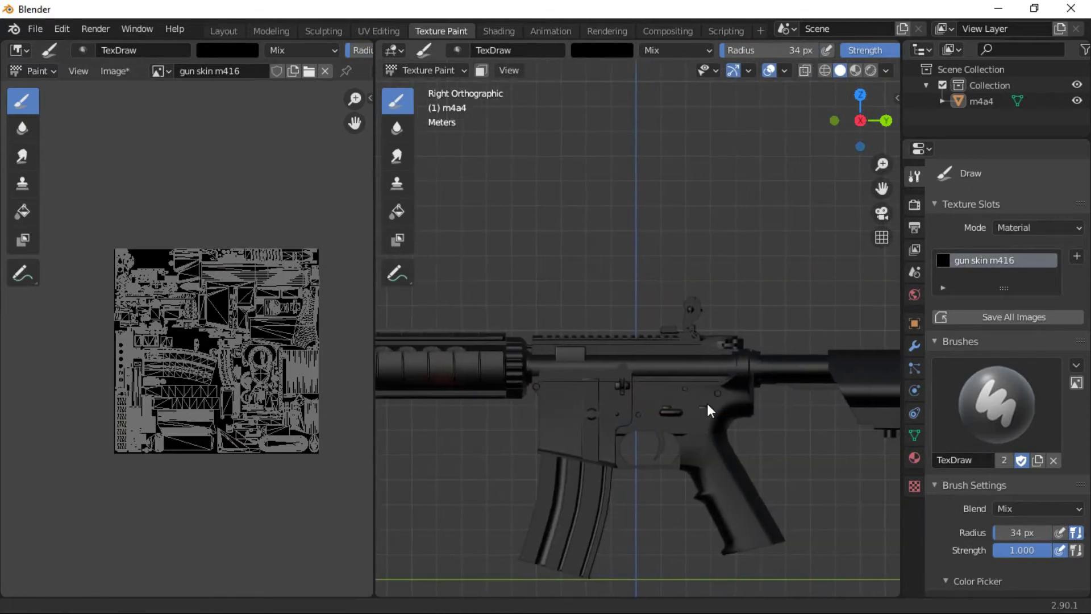
shift+middle_drag(707, 403, 760, 399)
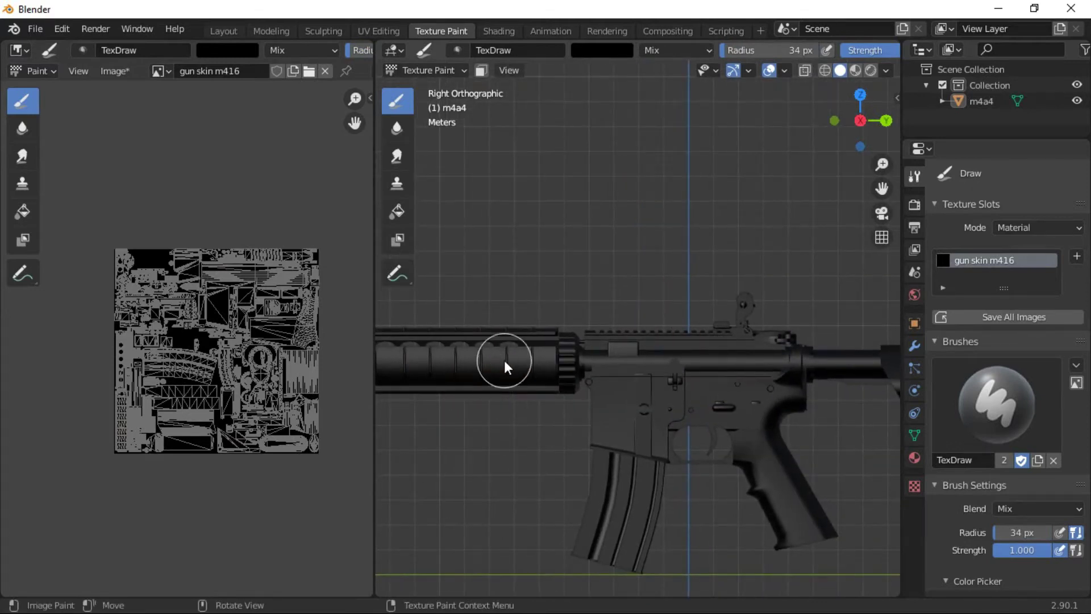
Change the brush colour from black to a bright, saturated yellow
scroll(659, 425, down, 5)
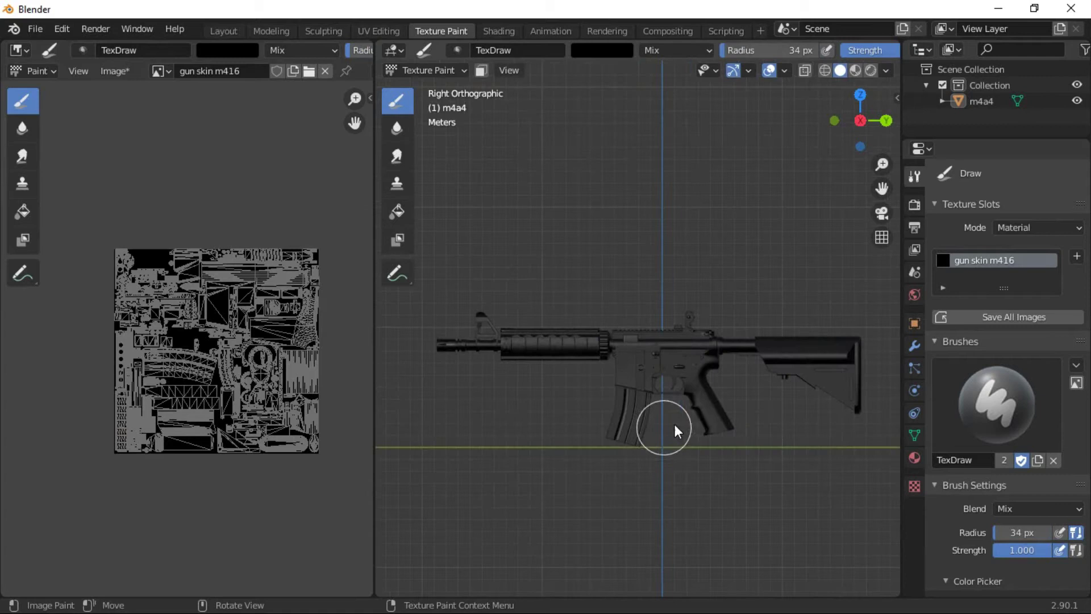
scroll(674, 423, up, 1)
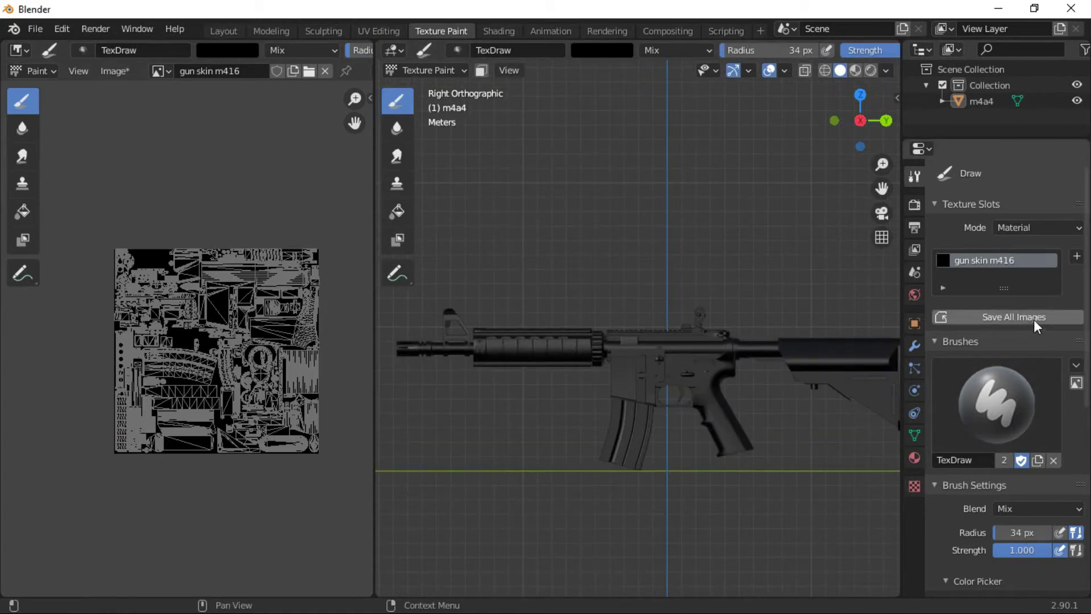
scroll(1015, 431, down, 2)
scroll(984, 468, down, 3)
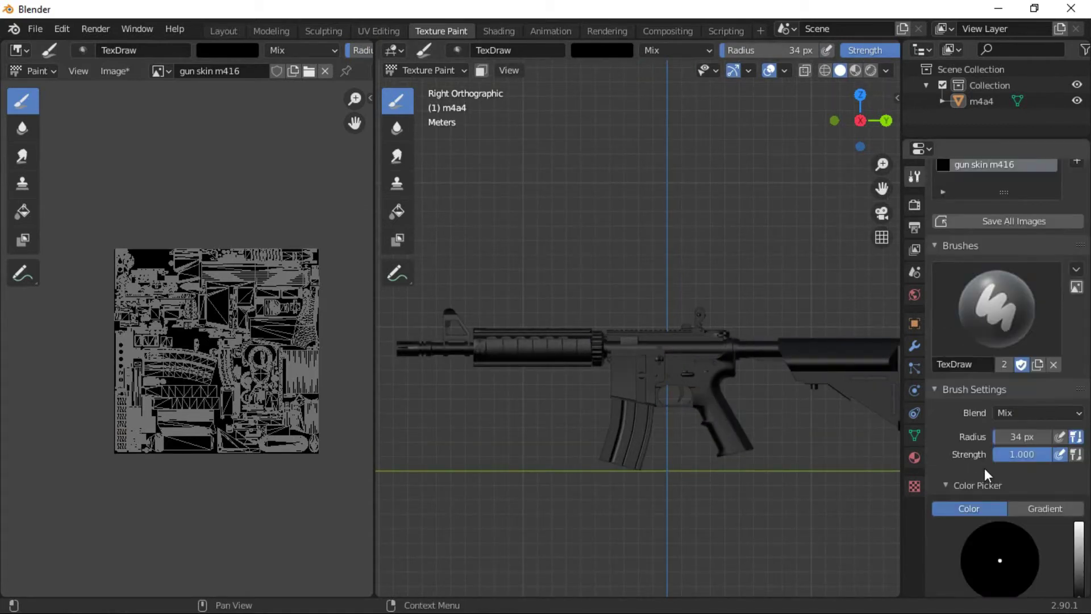
scroll(984, 467, down, 3)
scroll(1027, 376, up, 2)
scroll(1034, 295, up, 5)
scroll(1035, 298, down, 8)
scroll(1035, 301, up, 2)
scroll(1029, 329, down, 2)
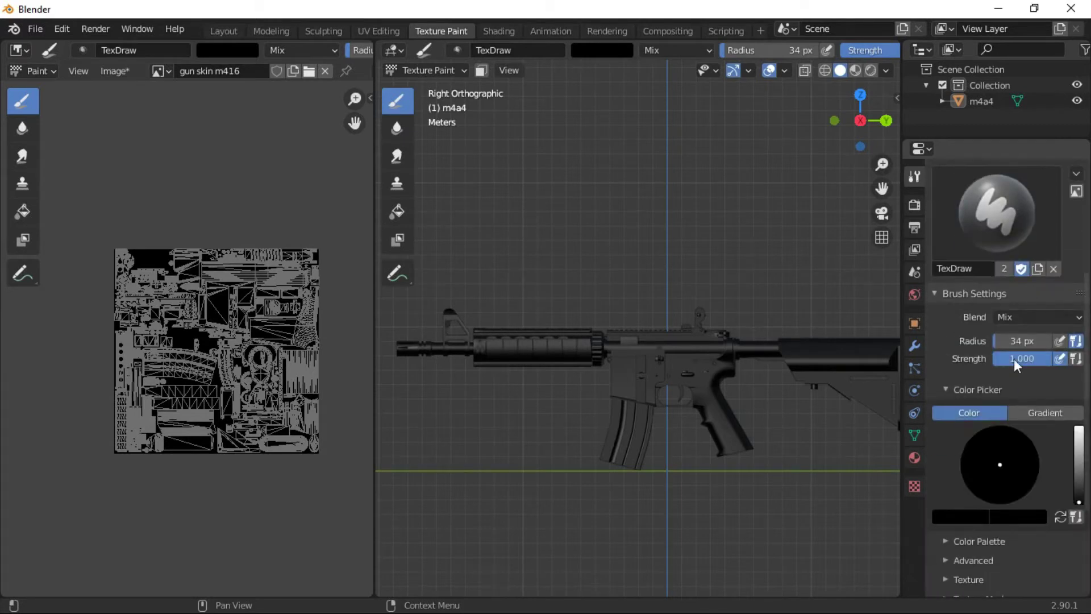
drag(1073, 498, 1078, 461)
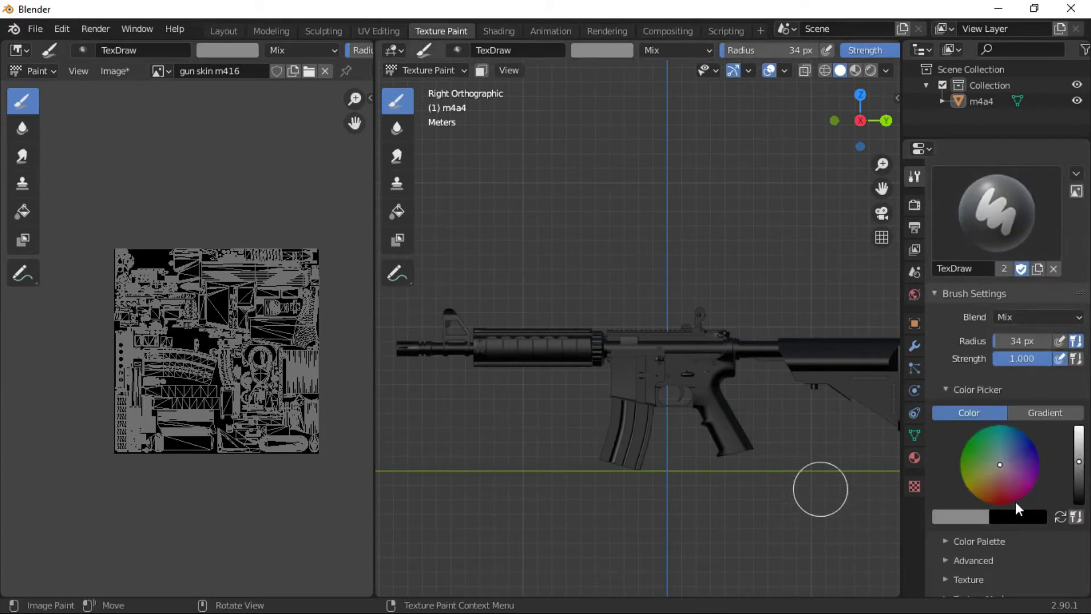
click(979, 480)
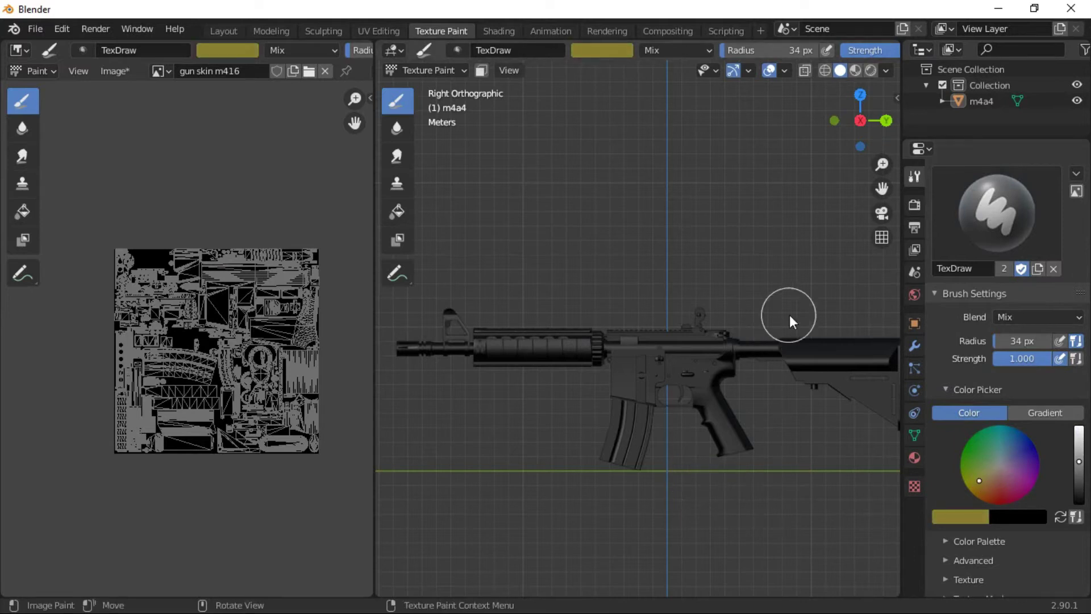
drag(1073, 444, 1077, 427)
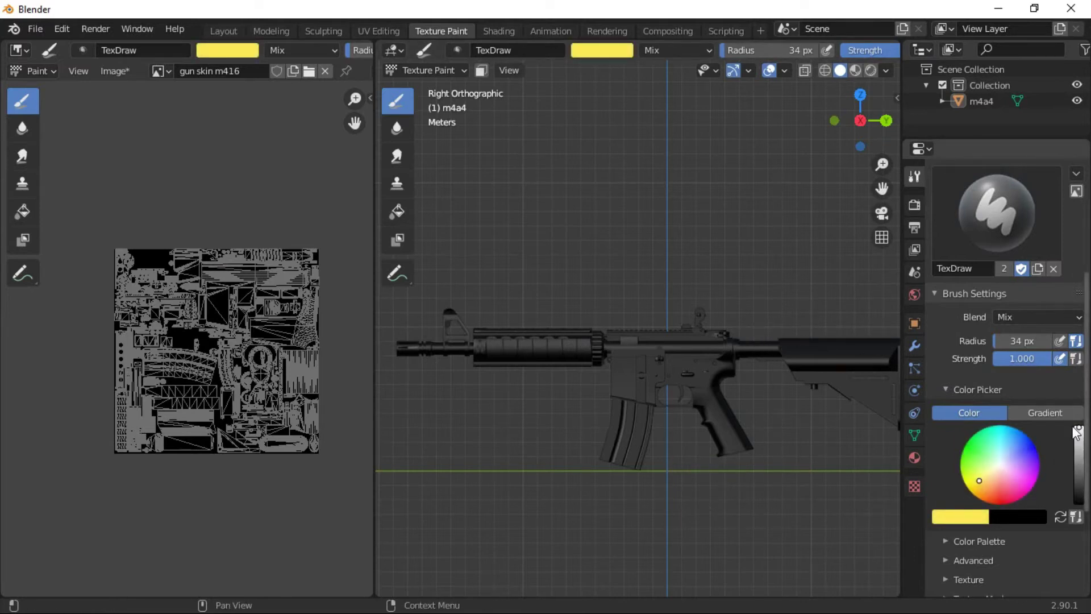
click(969, 485)
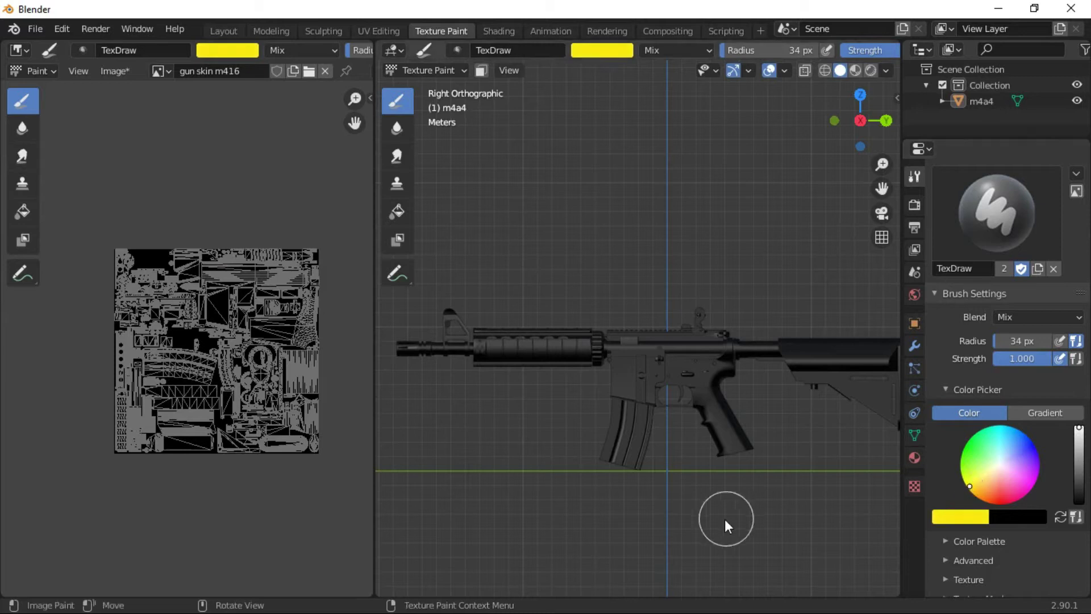
Expand the brush Texture settings, test yellow on the barrel ring, and undo it
scroll(947, 538, down, 5)
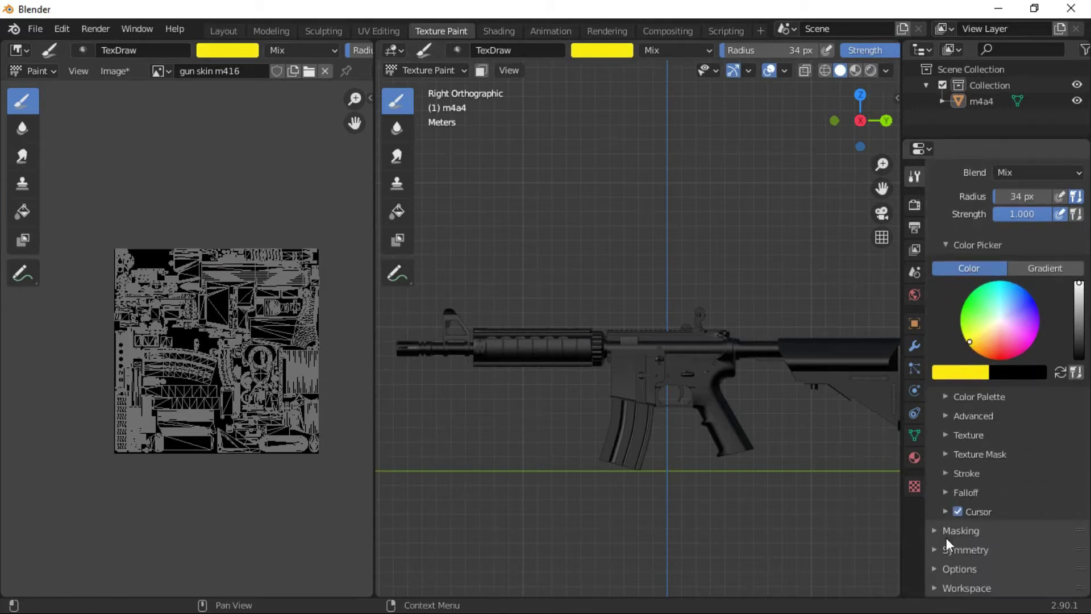
click(975, 435)
scroll(975, 439, down, 4)
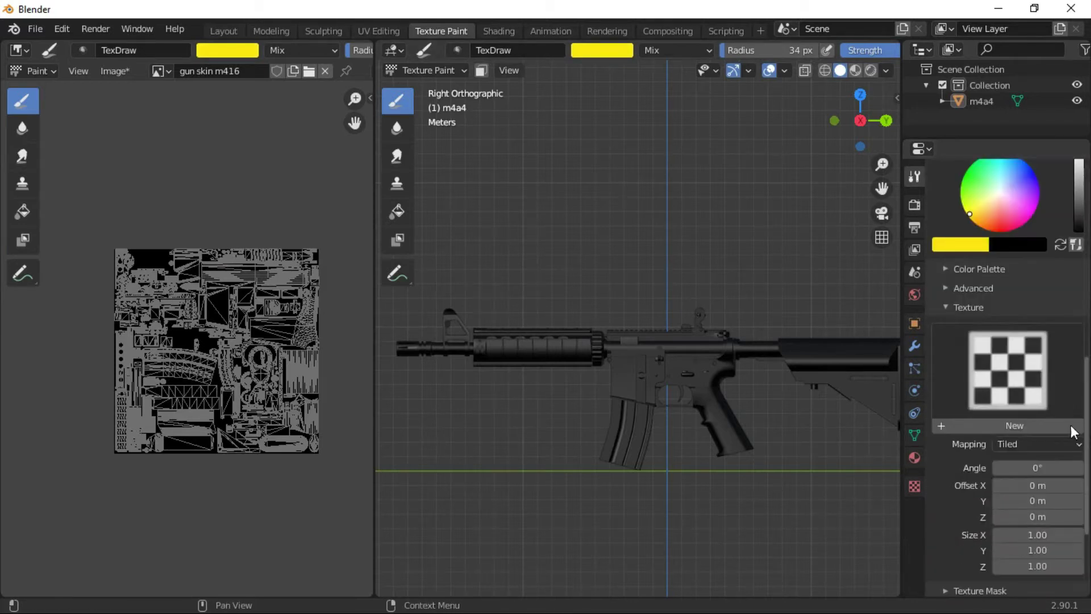
scroll(640, 431, down, 2)
scroll(722, 429, up, 8)
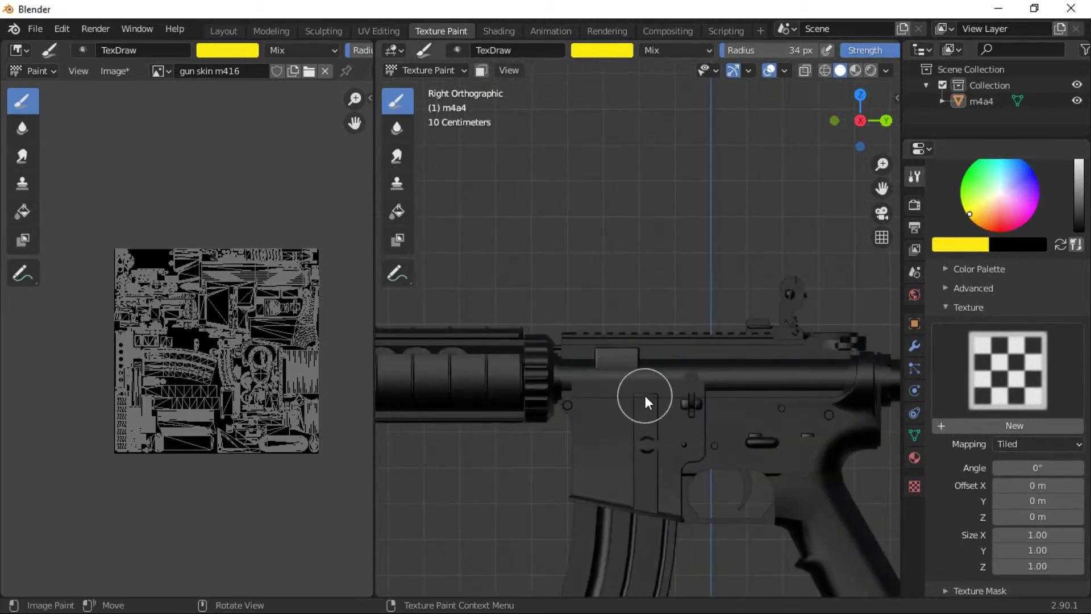
drag(543, 347, 546, 439)
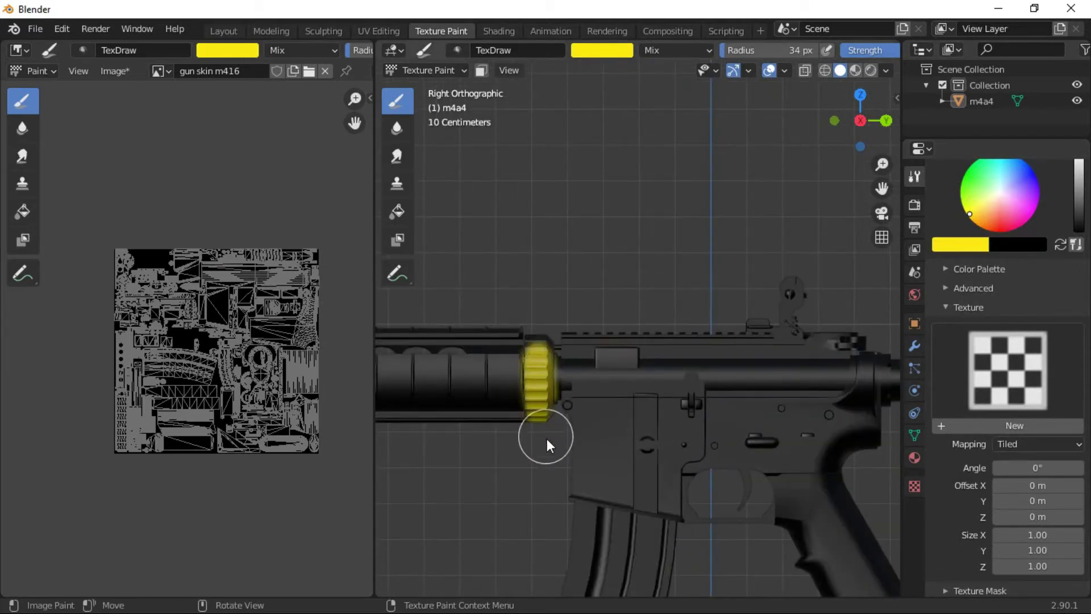
key(ctrl+z)
Test a yellow stroke along the handguard, dismiss the Start menu, and undo the stroke
scroll(582, 427, down, 3)
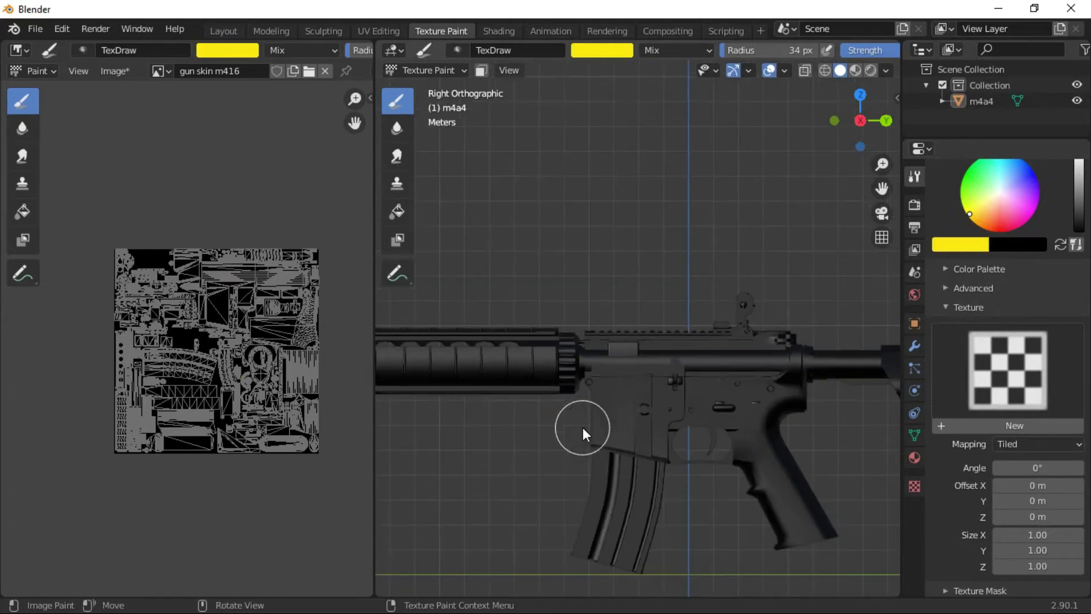
scroll(582, 428, down, 2)
drag(561, 356, 489, 340)
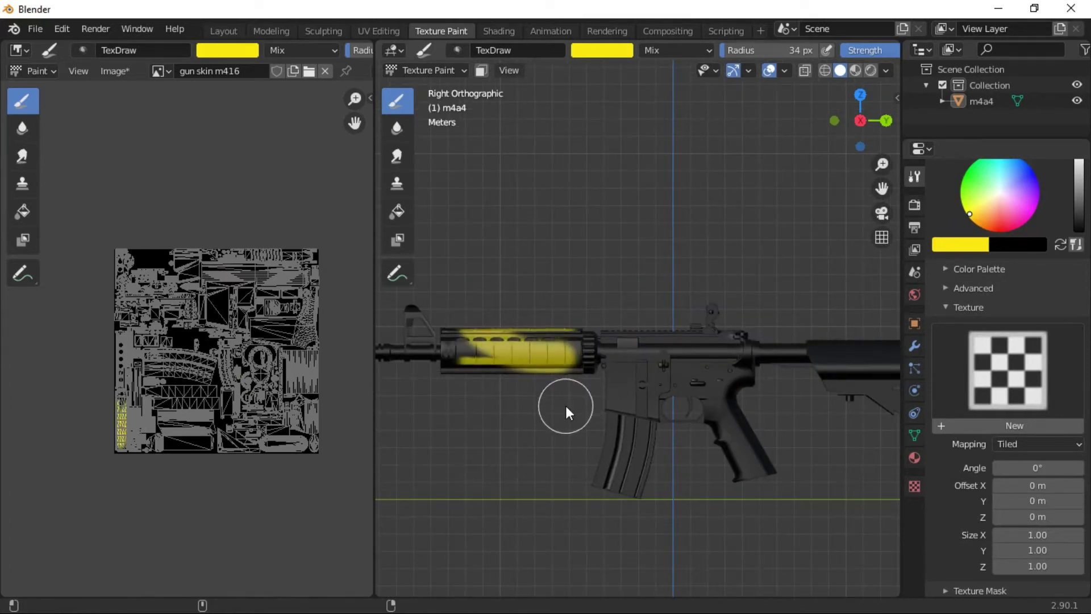
key(super)
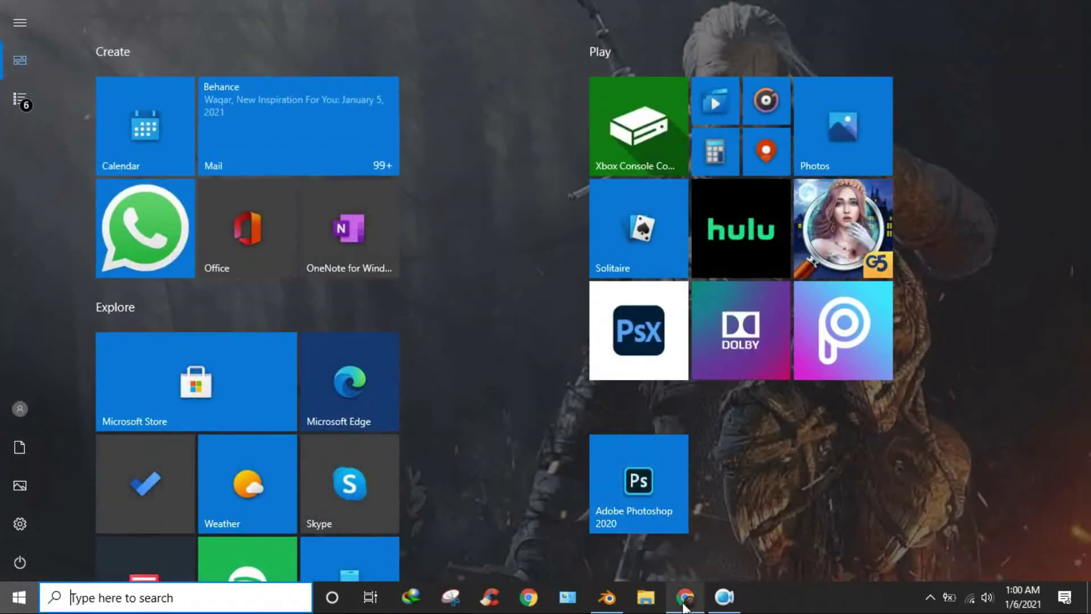
key(super)
key(ctrl+z)
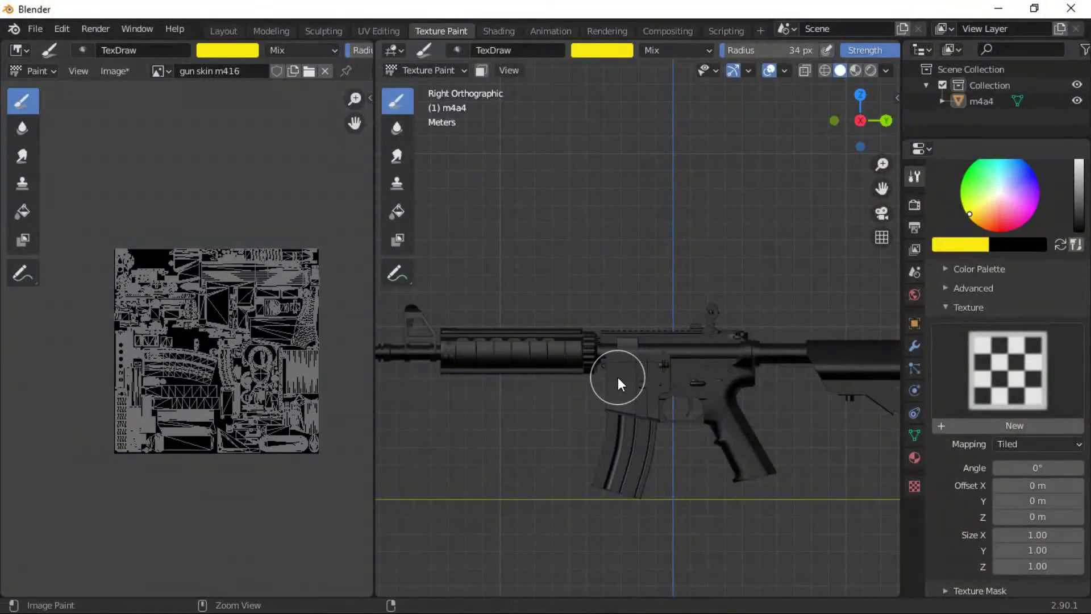
Add a new empty brush texture and check the brush settings in the sidebar Tool tab
click(1036, 426)
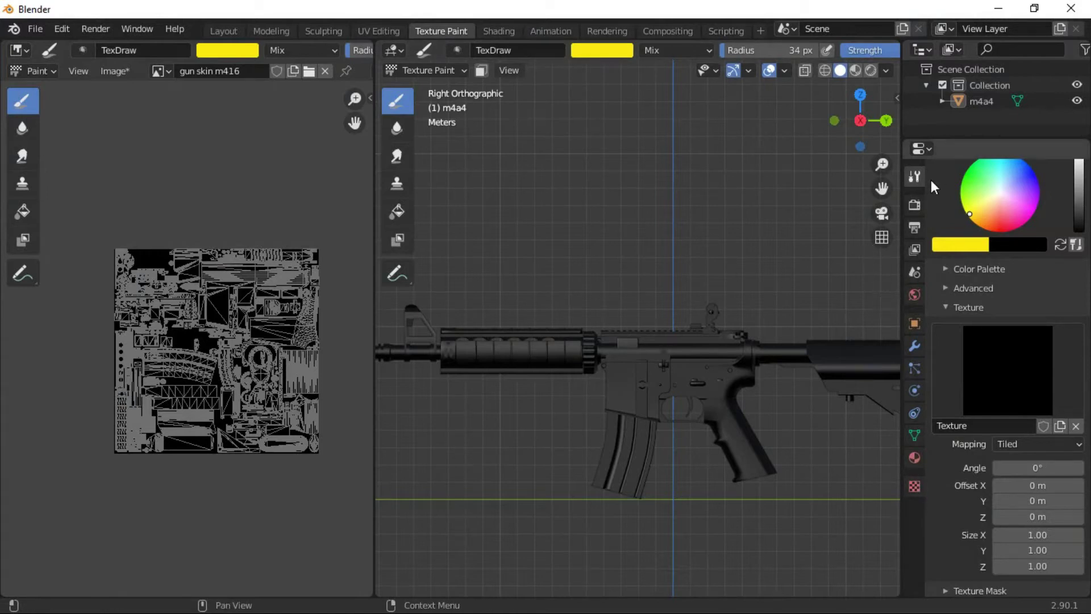
click(896, 99)
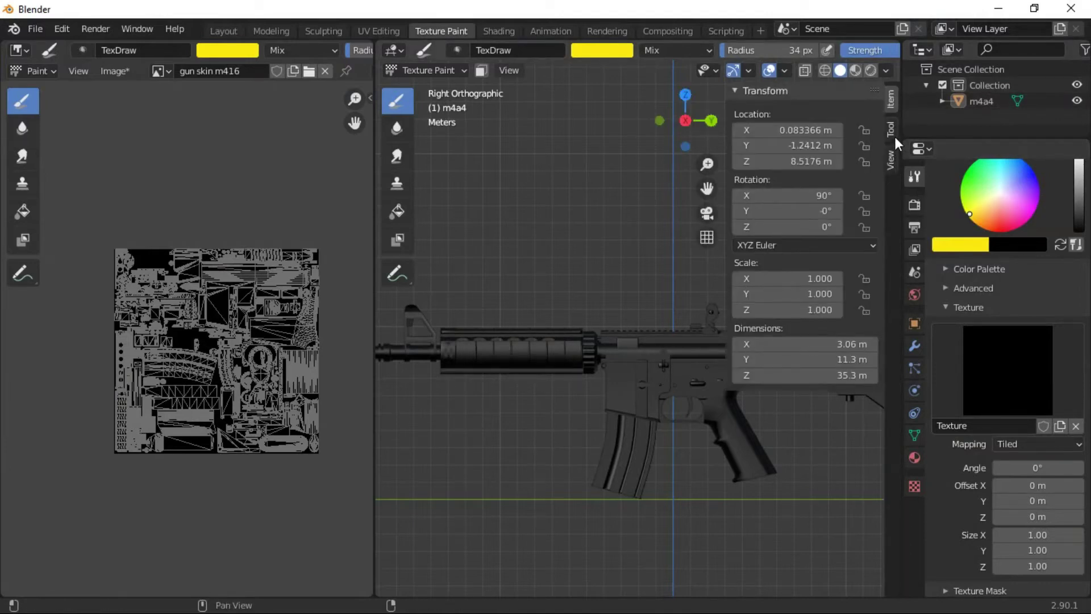
click(891, 129)
scroll(791, 341, down, 5)
scroll(794, 375, up, 2)
scroll(796, 383, down, 6)
scroll(794, 364, up, 2)
scroll(795, 341, up, 6)
key(n)
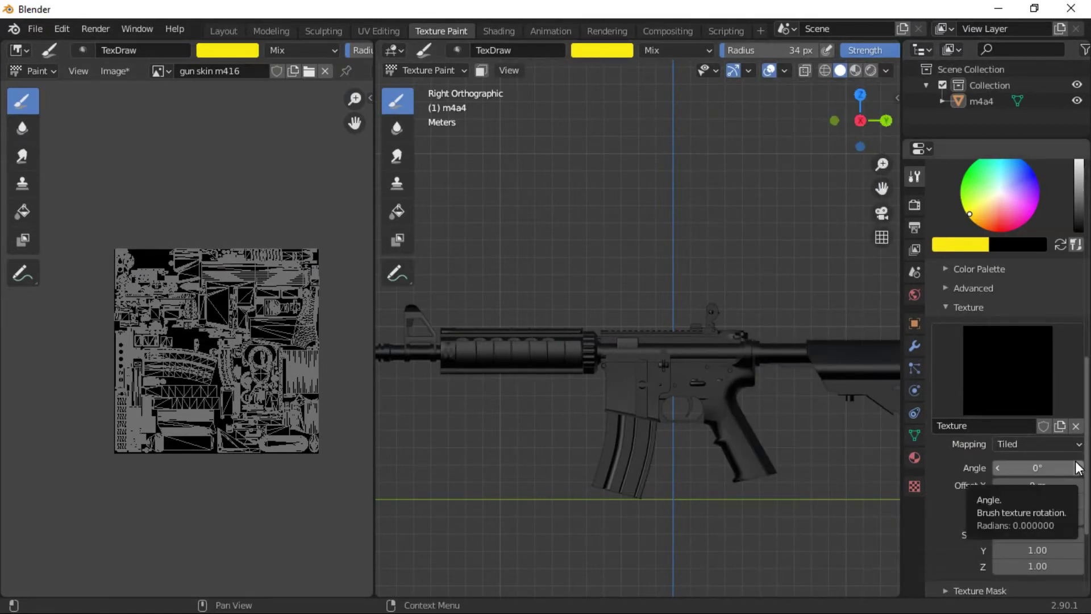
Make the brush texture Distorted Noise and paint a yellow camo stroke on the receiver
click(914, 487)
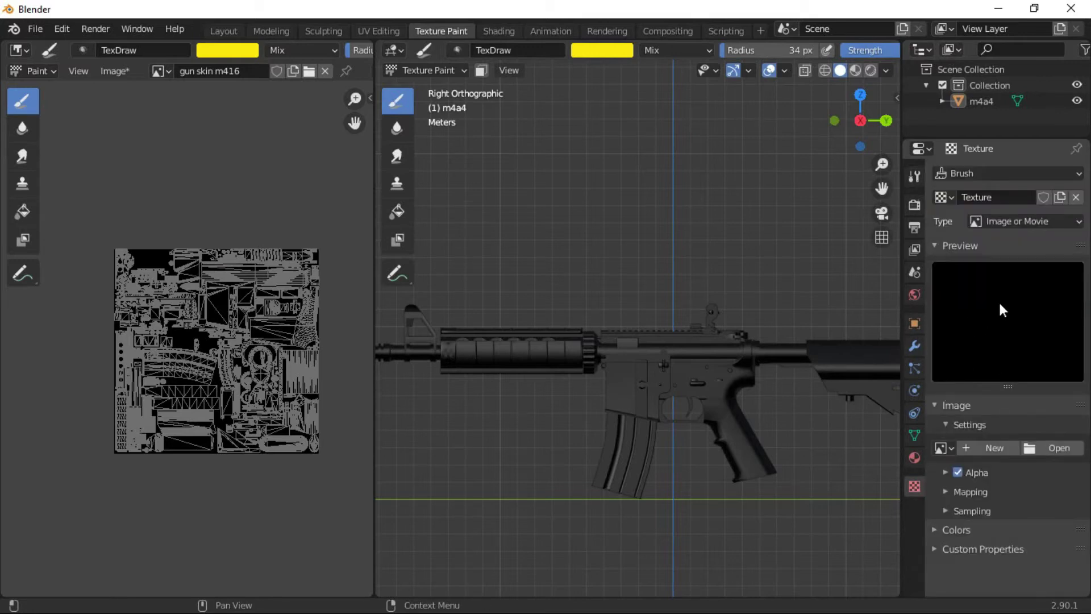
click(1025, 223)
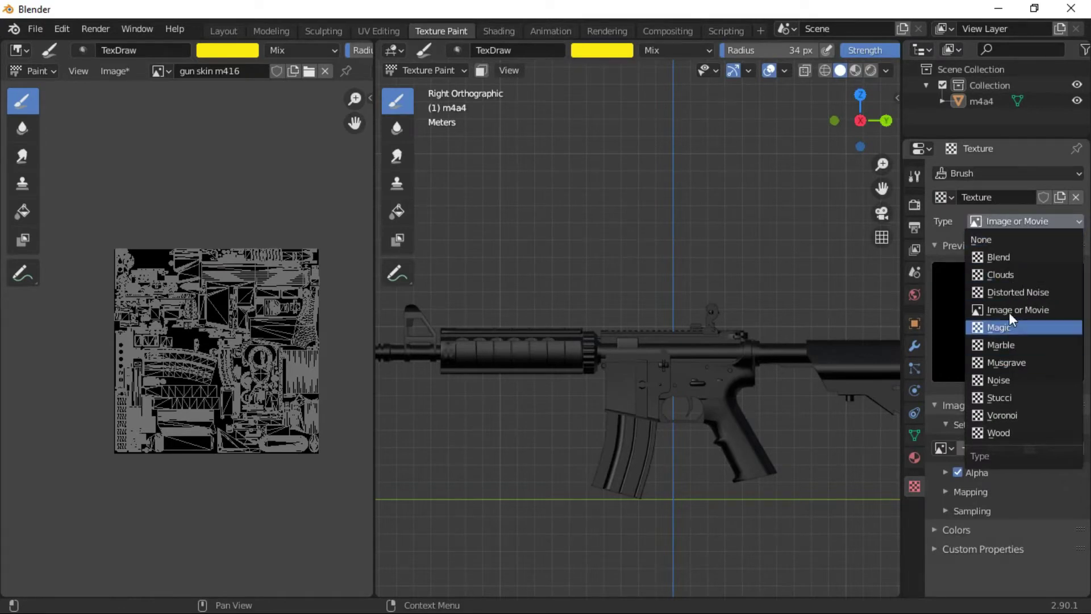
click(1008, 292)
mouse_move(690, 372)
mouse_down()
mouse_move(604, 382)
mouse_move(584, 346)
mouse_move(676, 344)
mouse_move(767, 426)
mouse_move(694, 394)
mouse_move(657, 362)
mouse_move(637, 370)
mouse_up()
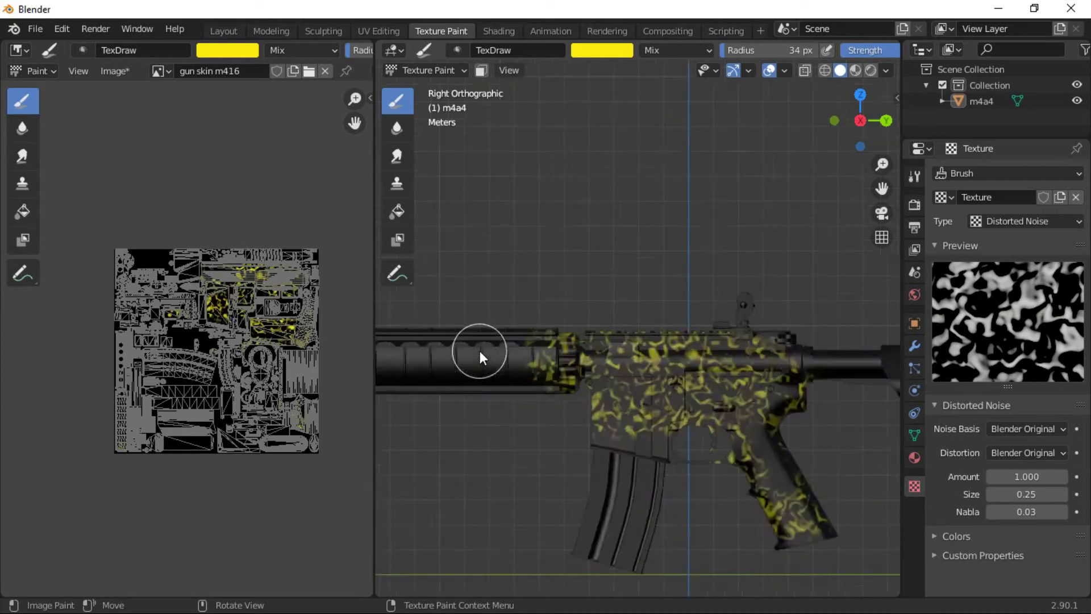
Paint two more yellow distorted-noise camo strokes across the rifle
scroll(480, 351, up, 5)
drag(584, 456, 638, 473)
scroll(638, 474, down, 8)
scroll(679, 325, up, 4)
drag(767, 407, 602, 325)
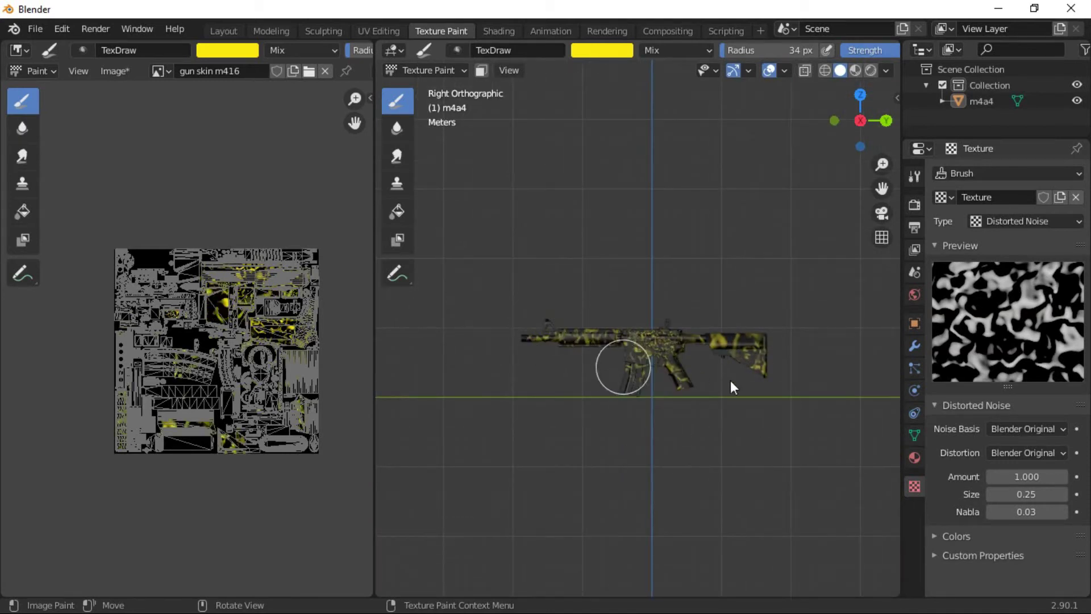
Undo the yellow distorted-noise paint so the rifle is plain black again
scroll(682, 403, up, 6)
scroll(782, 406, down, 5)
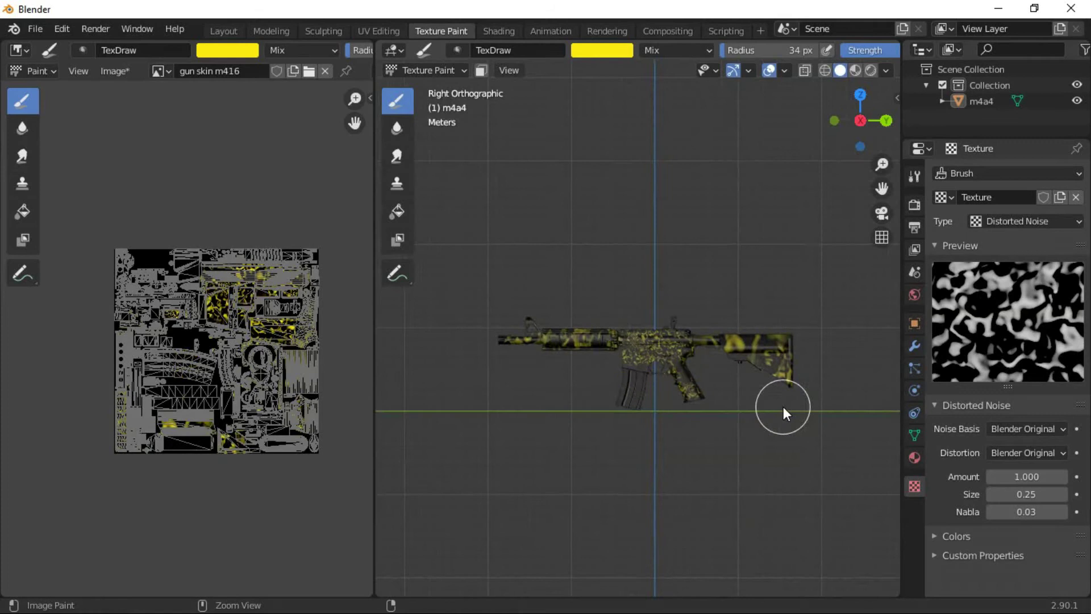
key(ctrl+z)
key(ctrl+z)
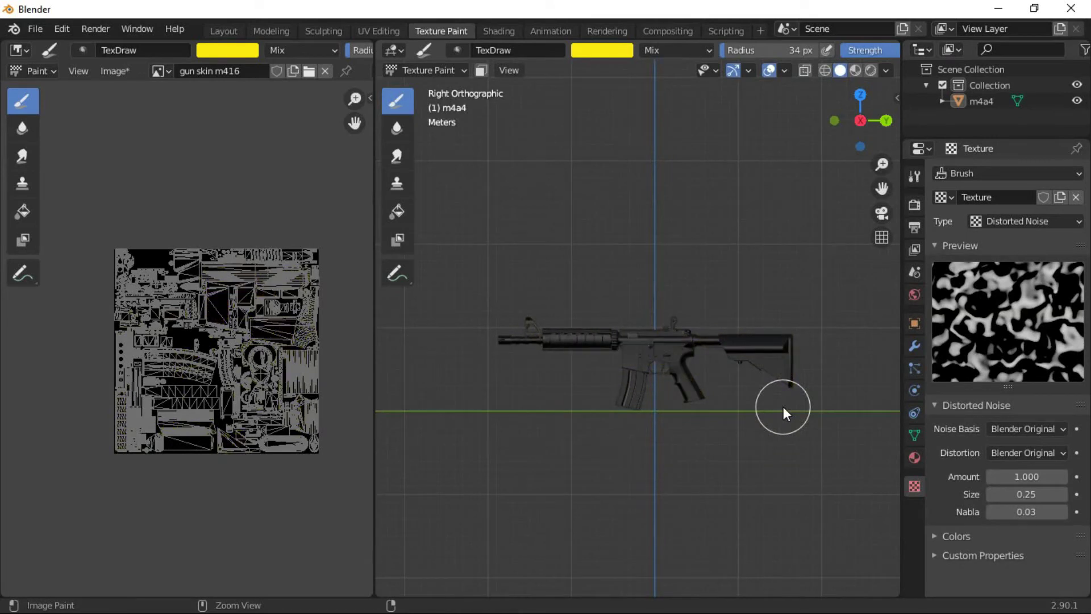
click(1043, 218)
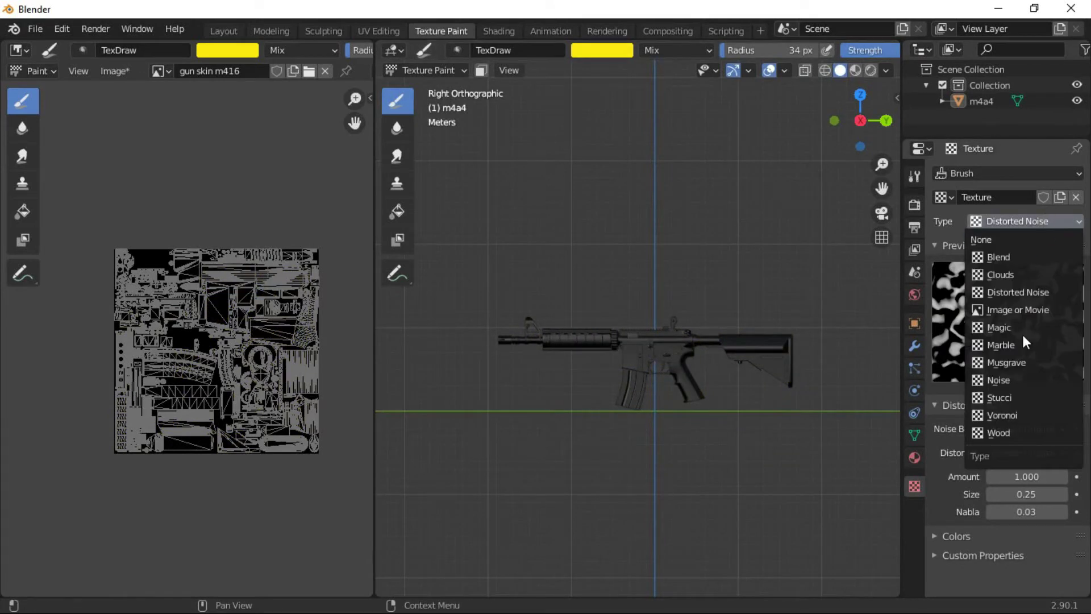
Try a Voronoi brush texture with a test stroke on the receiver, then undo it
click(1000, 416)
scroll(684, 352, up, 2)
scroll(670, 356, up, 1)
scroll(668, 356, up, 2)
mouse_move(654, 381)
mouse_down()
mouse_move(612, 439)
mouse_move(767, 434)
mouse_move(786, 489)
mouse_move(609, 497)
mouse_move(657, 511)
mouse_move(831, 488)
mouse_move(798, 395)
mouse_move(697, 361)
mouse_up()
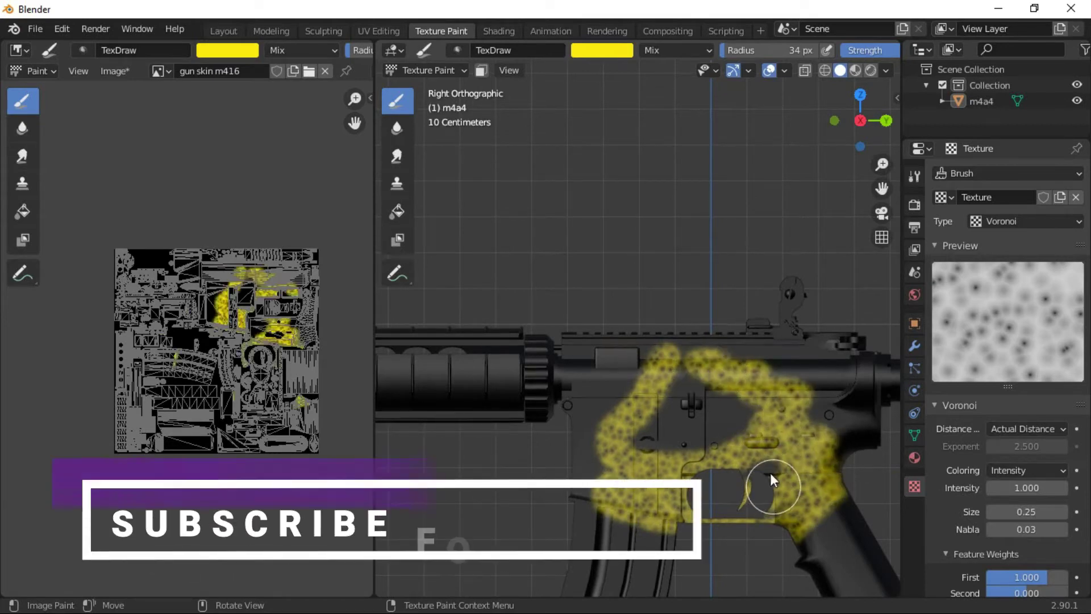
key(ctrl+z)
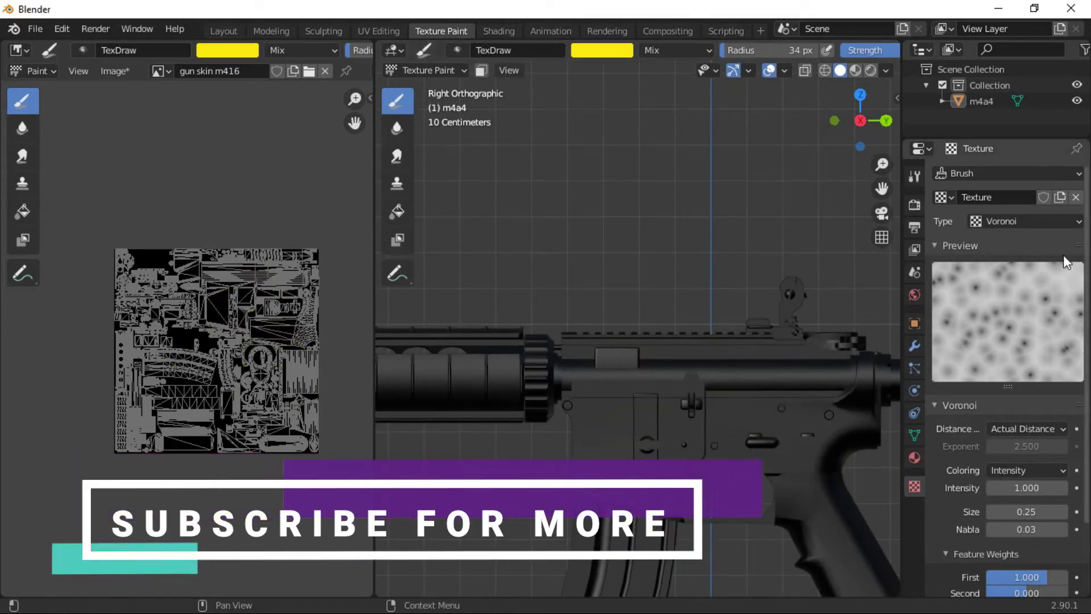
Try a Wood brush texture, painting stripes over the receiver and stock, then undo
click(1022, 220)
click(1000, 432)
mouse_move(671, 343)
mouse_down()
mouse_move(573, 463)
mouse_move(749, 356)
mouse_up()
mouse_move(802, 321)
mouse_down()
mouse_move(724, 449)
mouse_move(733, 480)
mouse_move(880, 341)
mouse_up()
key(ctrl+z)
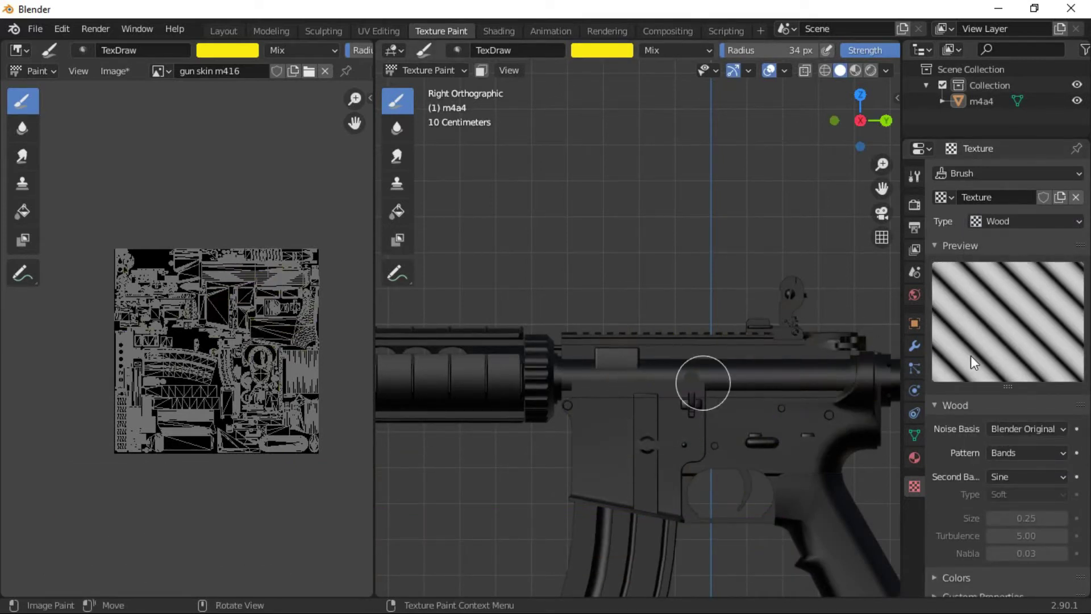
Try a Magic brush texture with strokes on the receiver, then undo them
click(1061, 223)
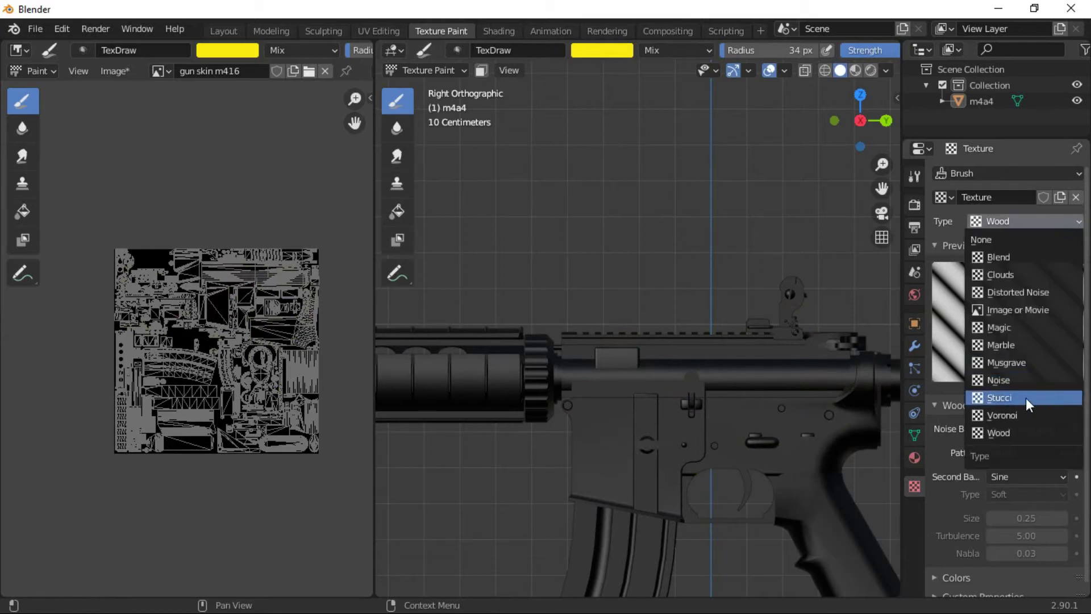
click(999, 328)
drag(679, 398, 773, 360)
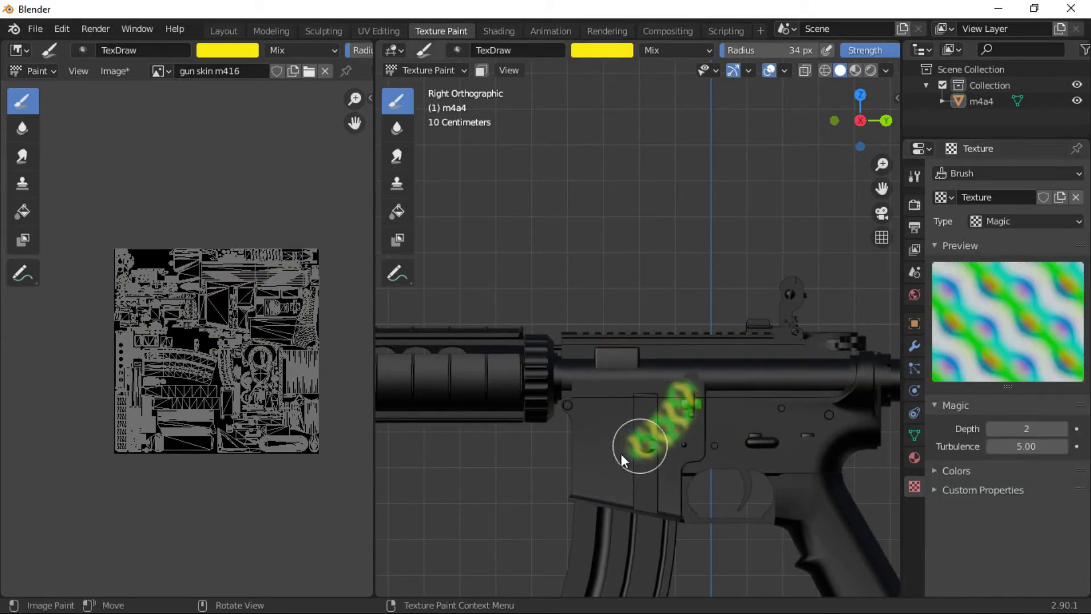
mouse_move(699, 451)
mouse_down()
mouse_move(614, 421)
mouse_move(639, 403)
mouse_move(782, 422)
mouse_up()
key(ctrl+z)
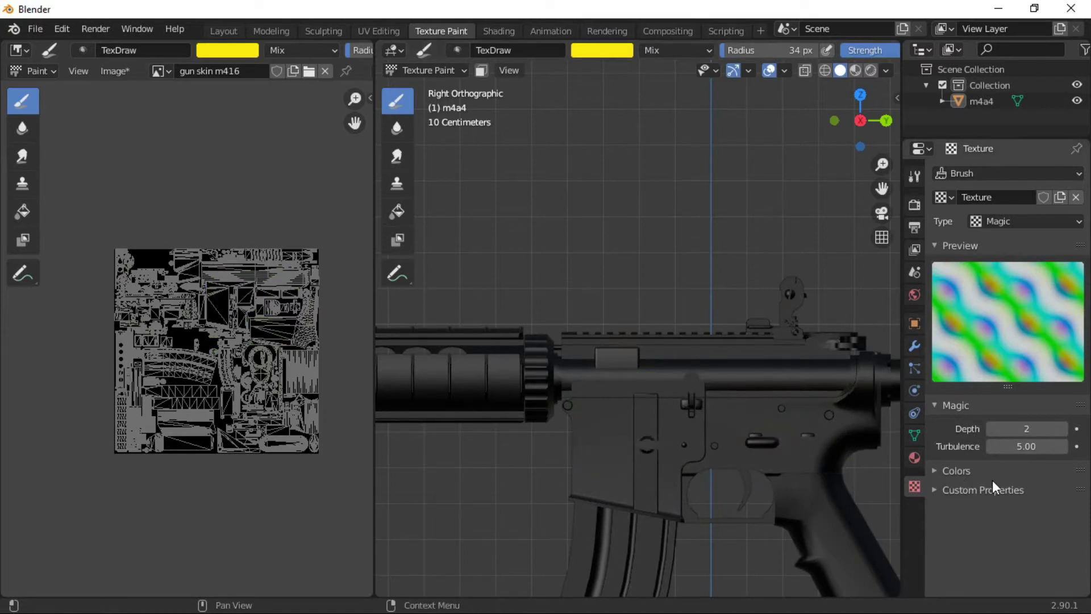
Switch the brush texture to Blend, paint two yellow test strokes, and undo both
click(1060, 227)
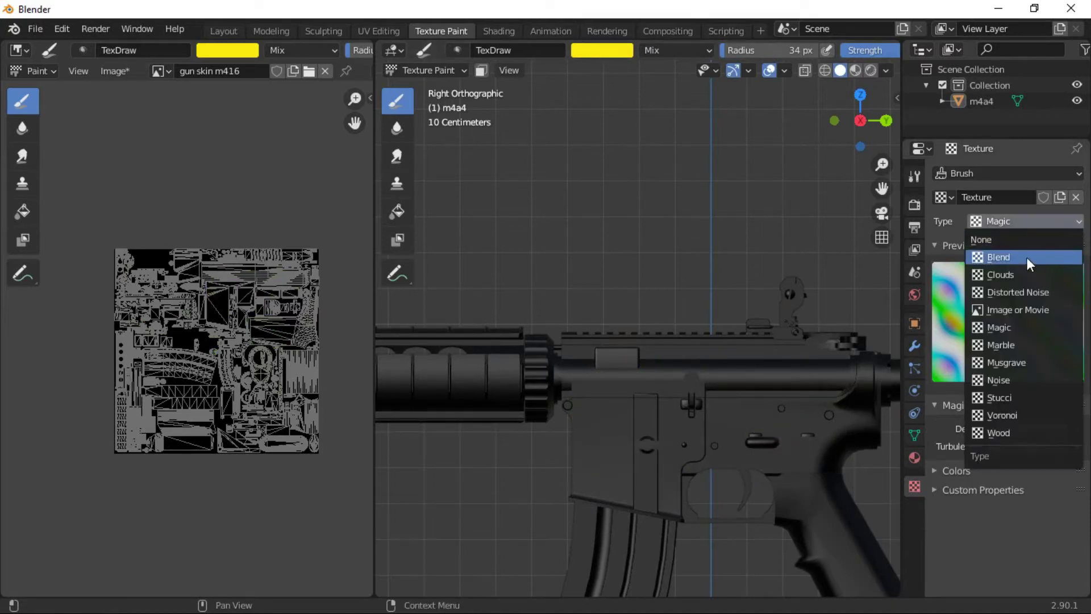
click(1023, 239)
click(989, 221)
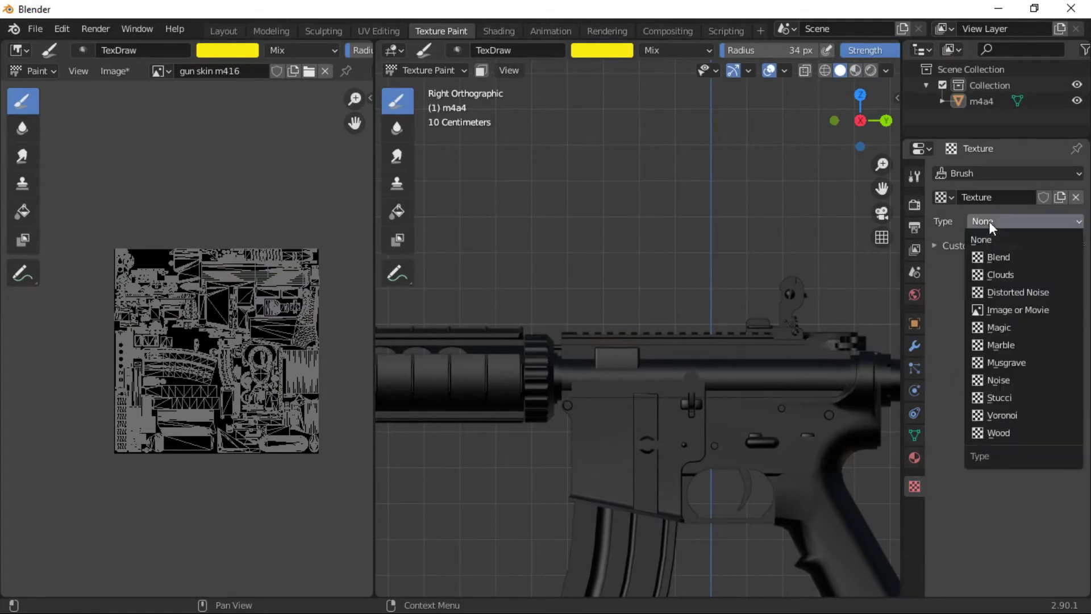
click(1027, 256)
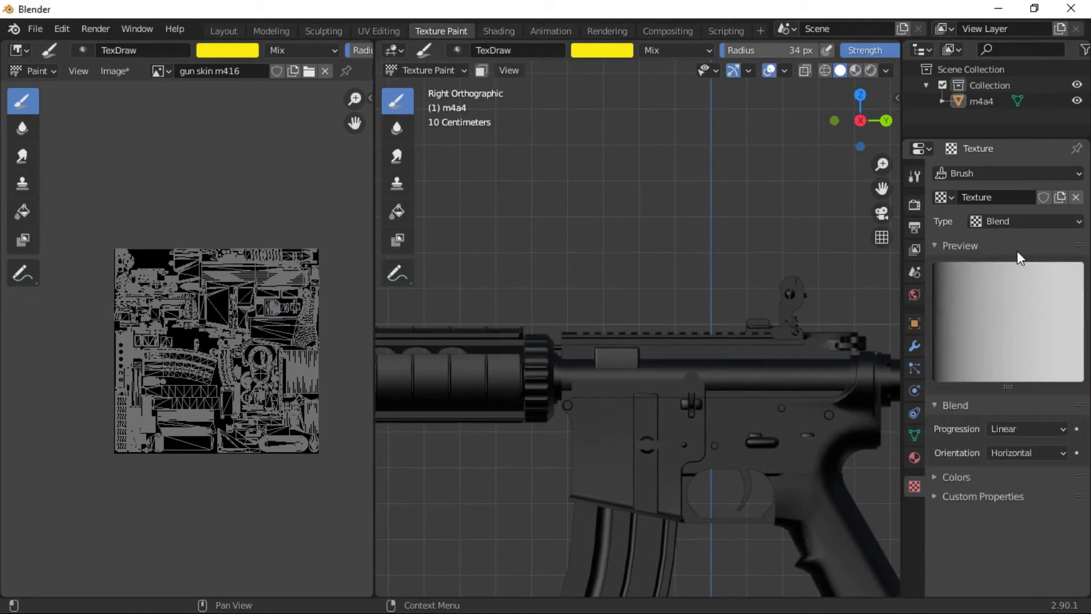
drag(709, 358, 580, 472)
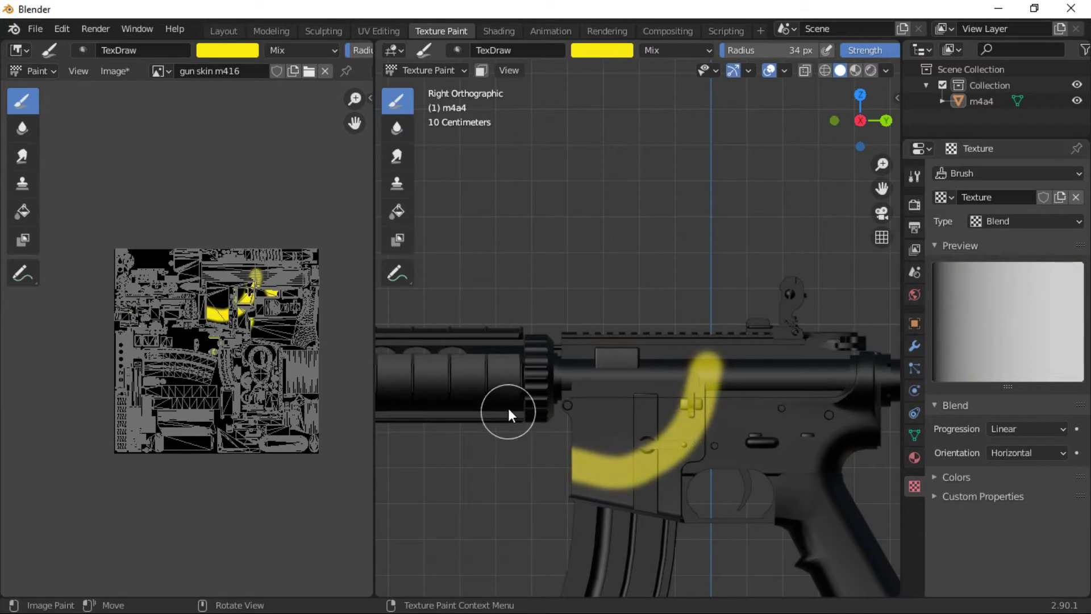
drag(508, 408, 759, 390)
key(ctrl+z)
key(ctrl+z)
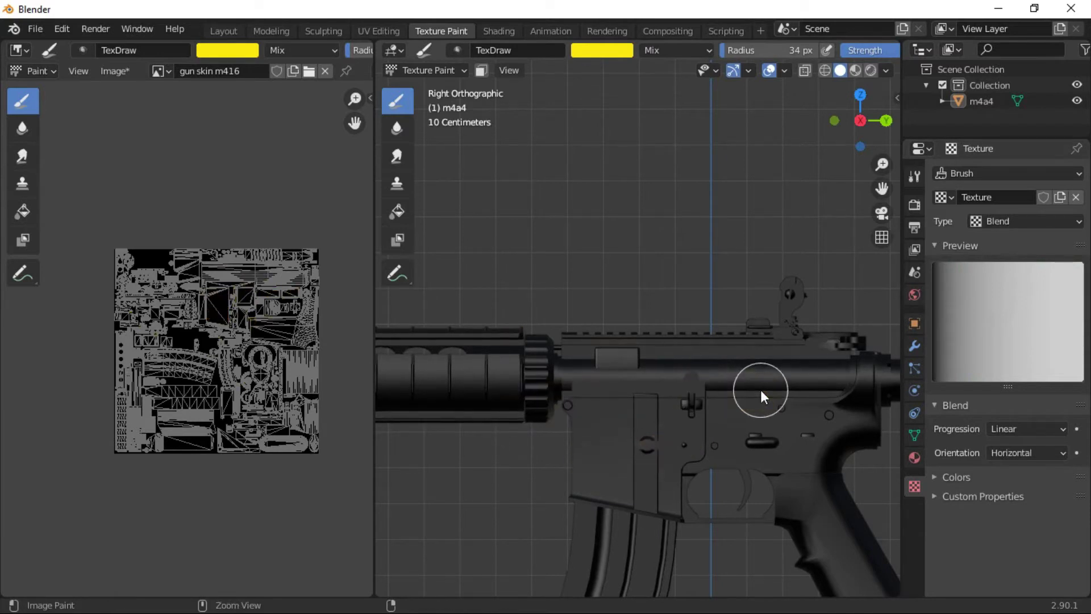
key(ctrl+z)
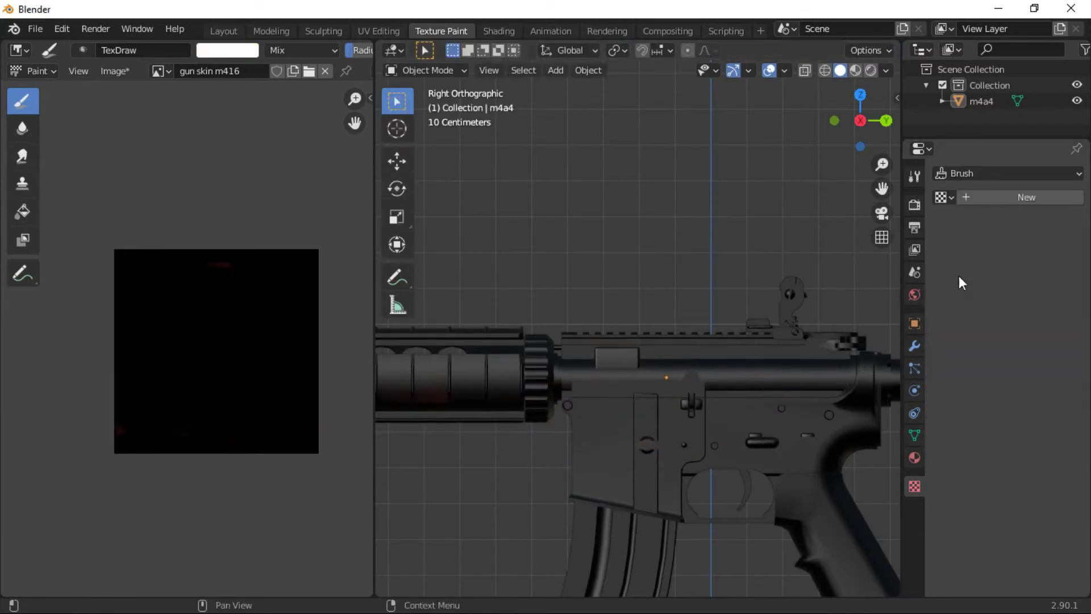
Select the m4a4 rifle in the Tool settings and undo a white test dot
click(913, 177)
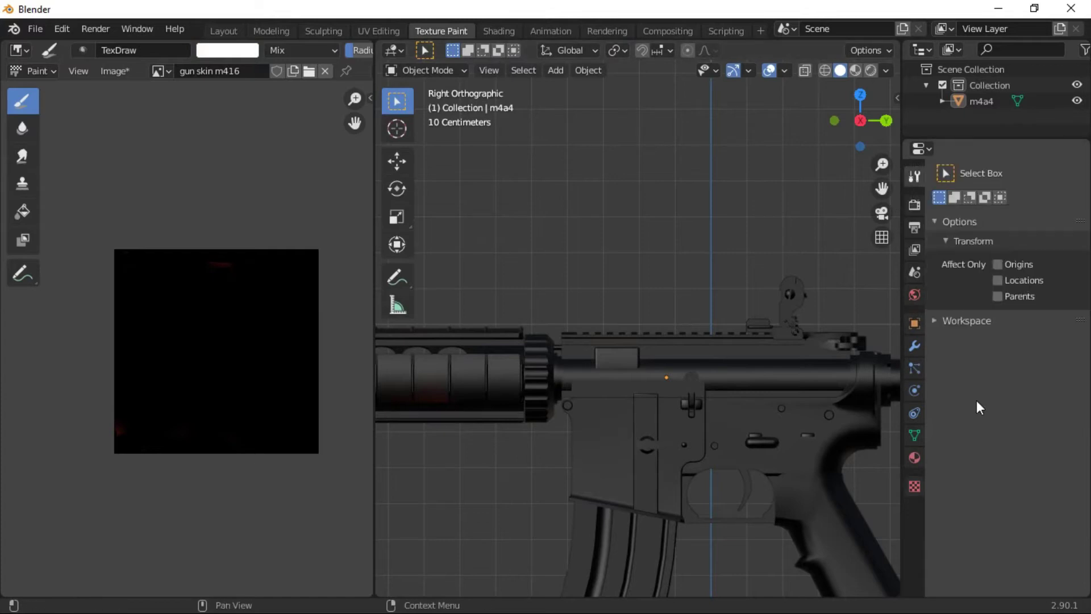
click(725, 372)
click(248, 297)
key(ctrl+z)
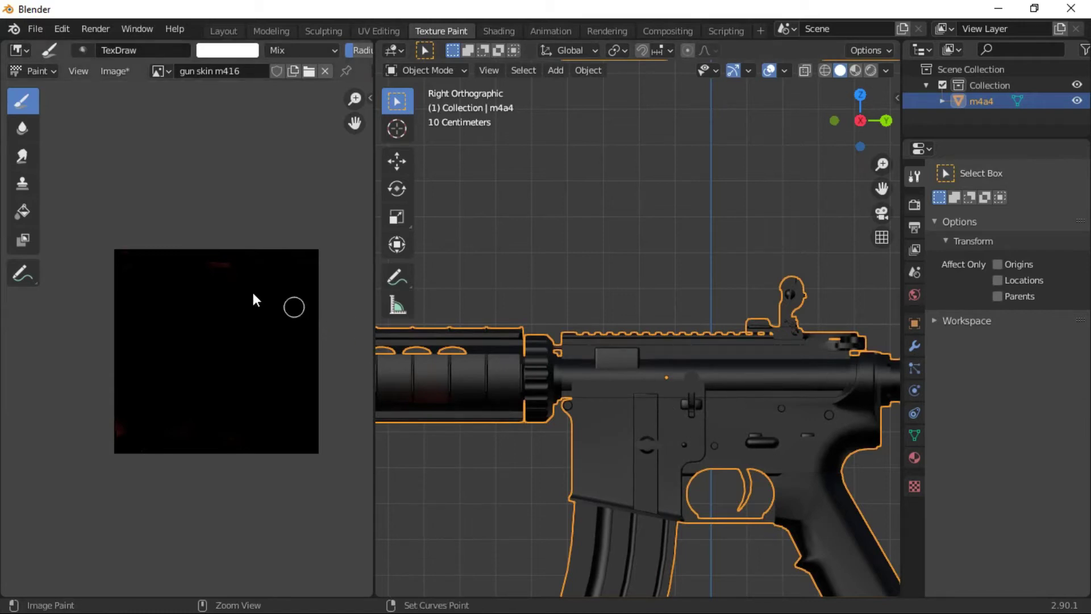
Set the brush colour to black and view the material in the Shading workspace
click(247, 52)
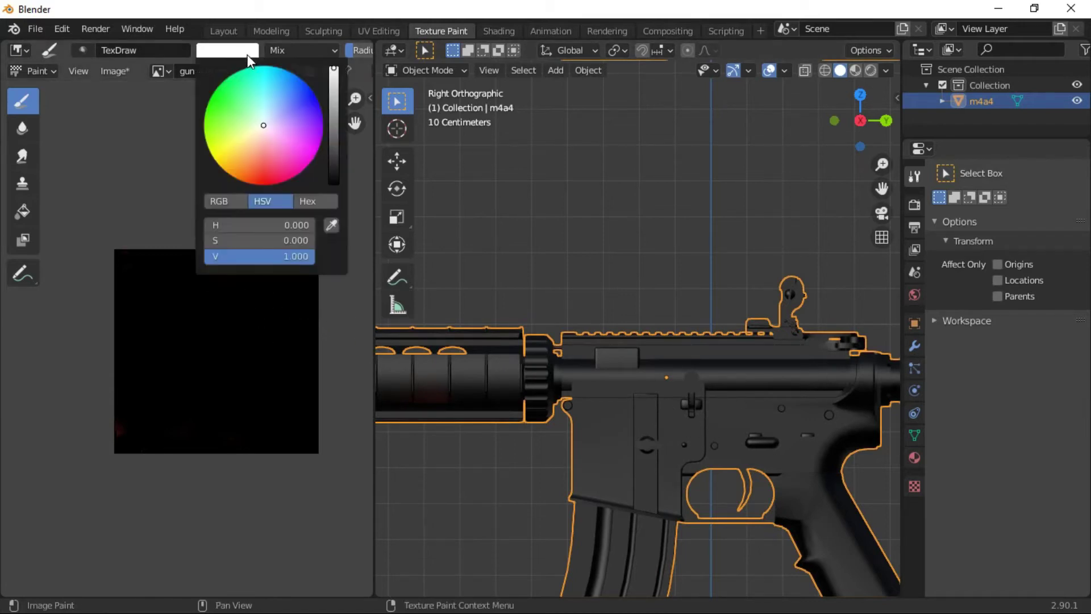
drag(260, 256, 228, 255)
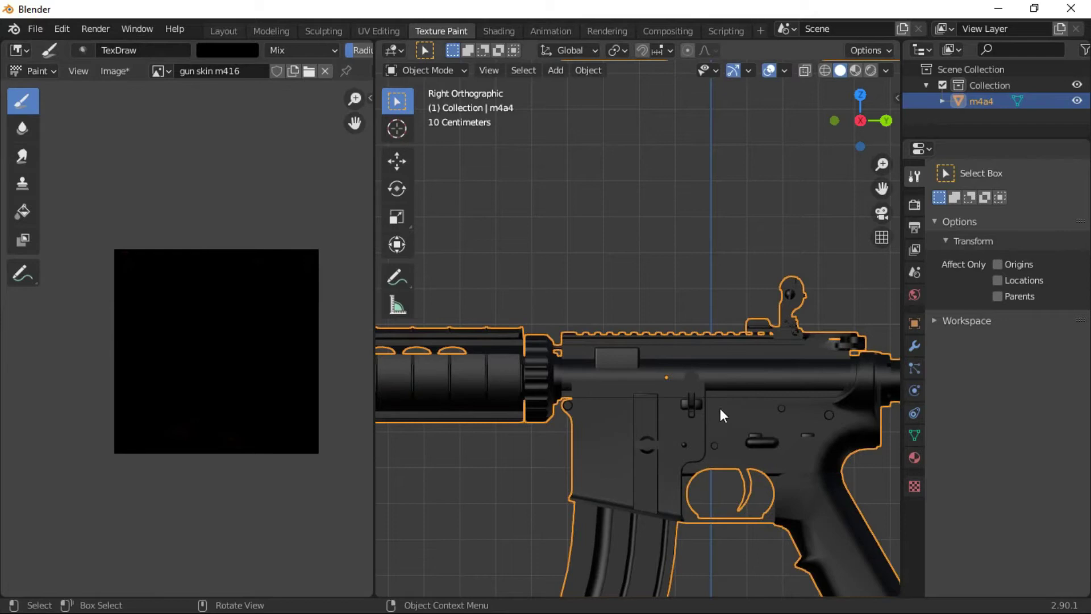
scroll(681, 370, down, 2)
scroll(653, 331, down, 2)
scroll(637, 265, down, 1)
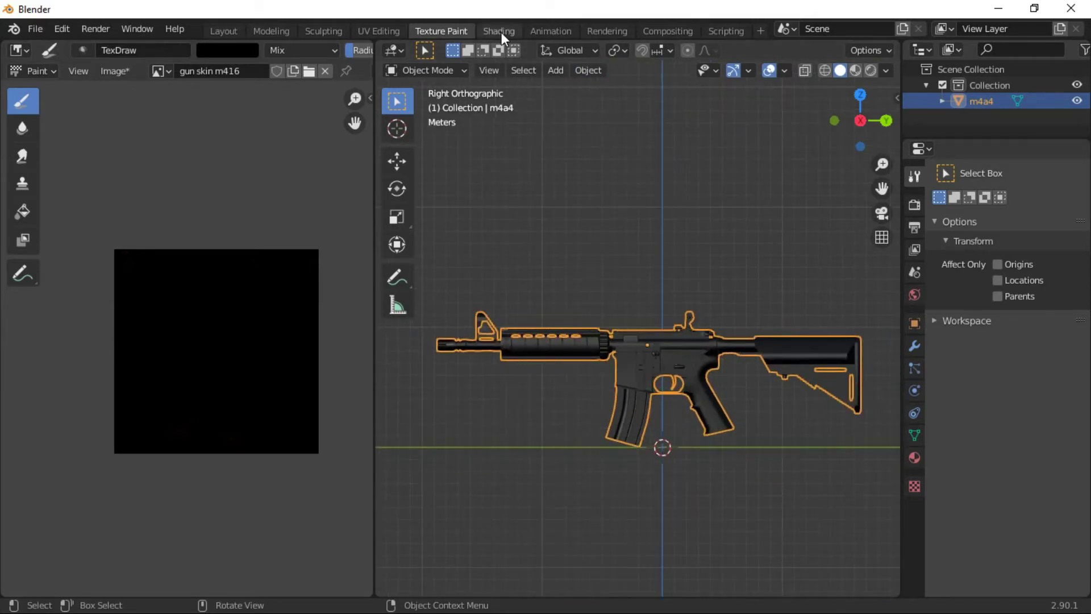
click(498, 31)
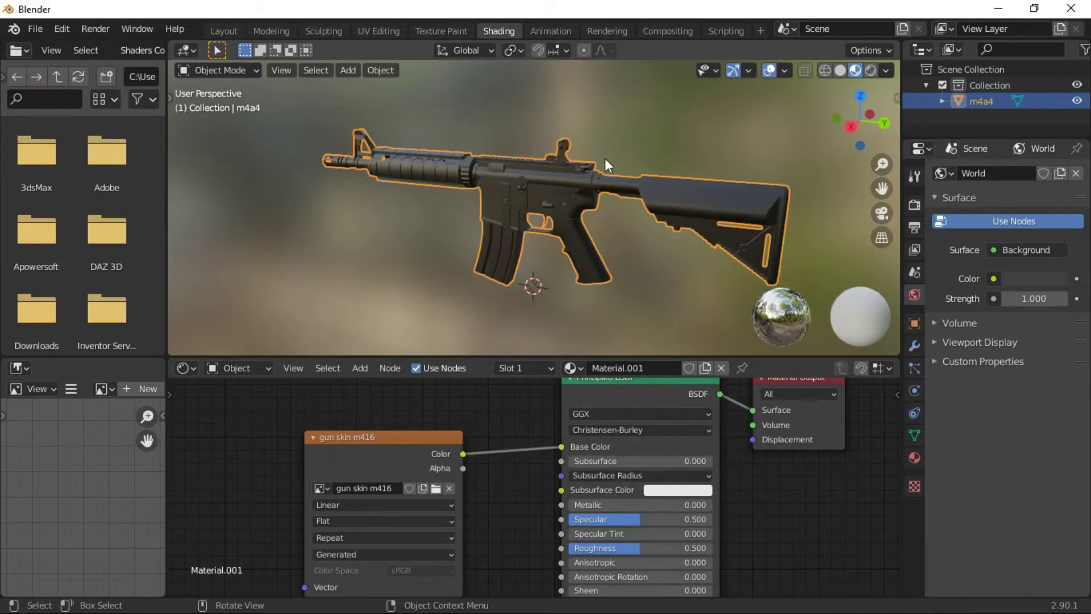
Back in Texture Paint, load Desktop's Punisher-Logo.png as the brush texture image
click(445, 31)
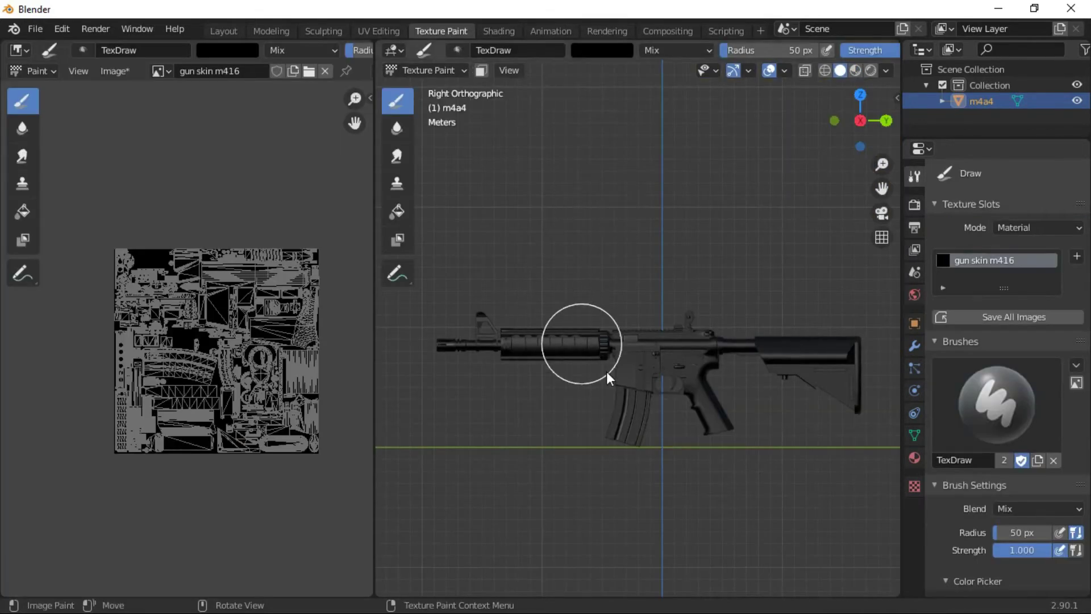
scroll(620, 380, down, 1)
scroll(980, 444, down, 8)
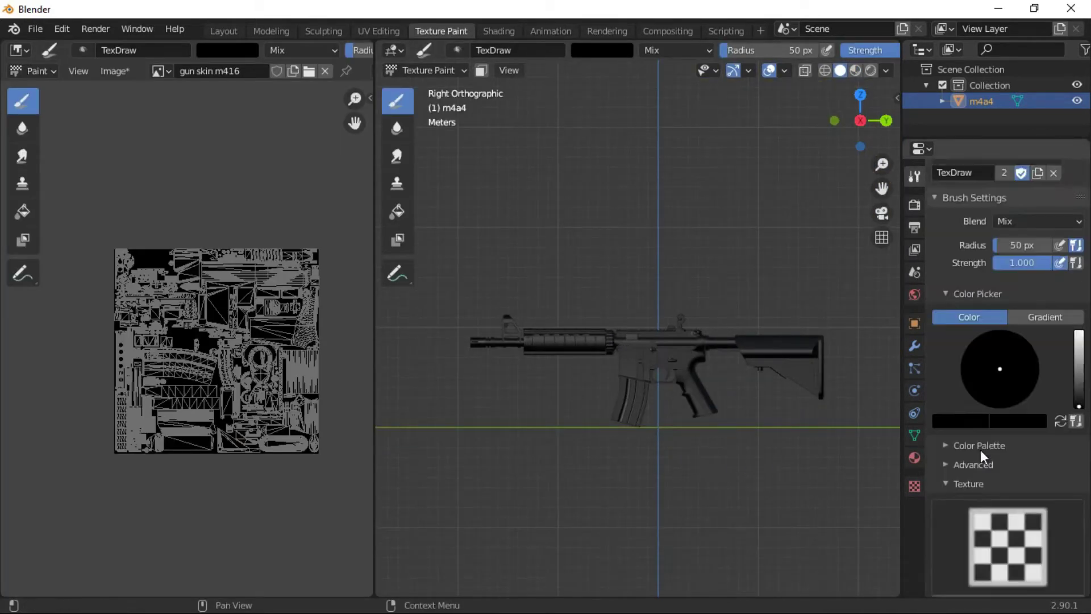
scroll(988, 458, down, 3)
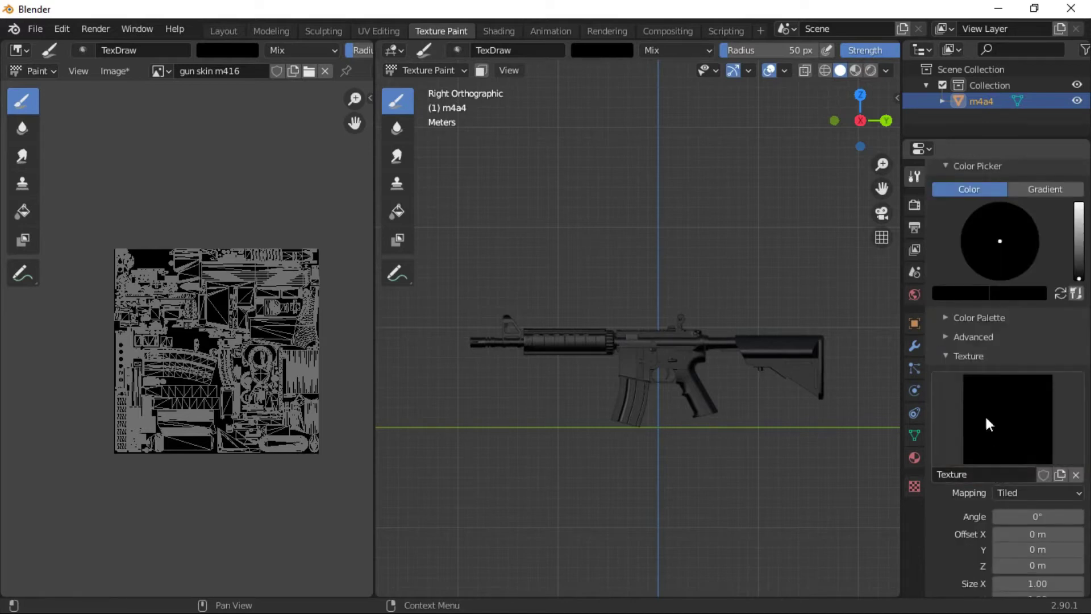
click(915, 486)
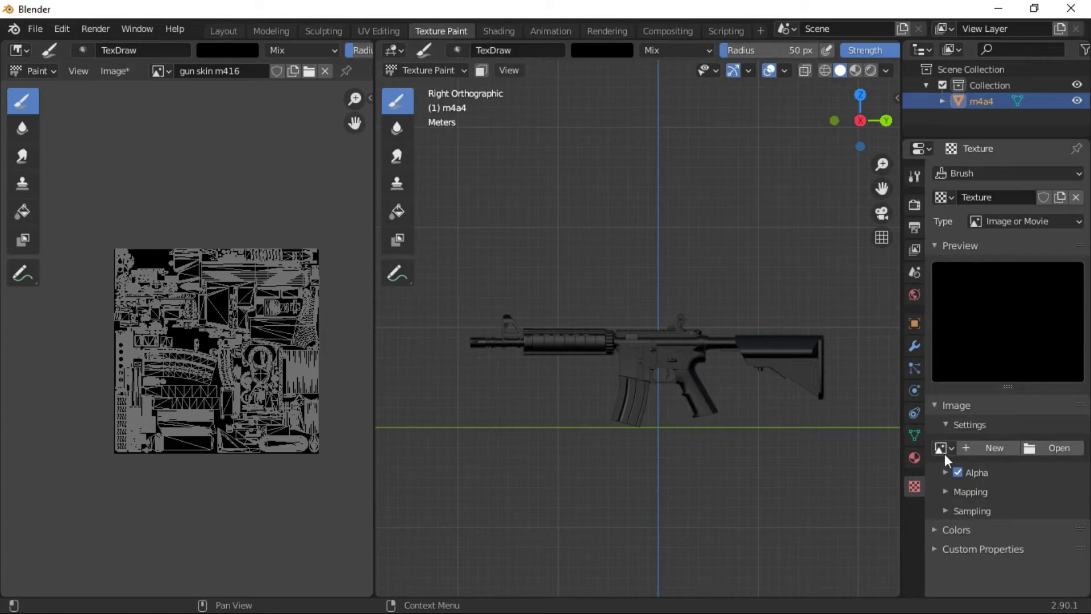
click(1027, 450)
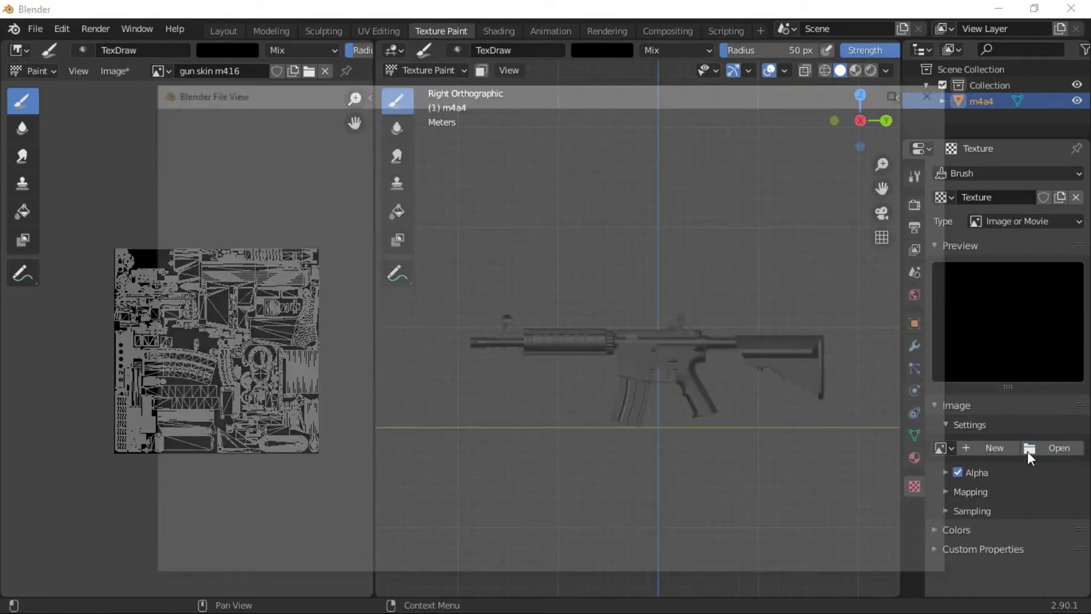
click(176, 251)
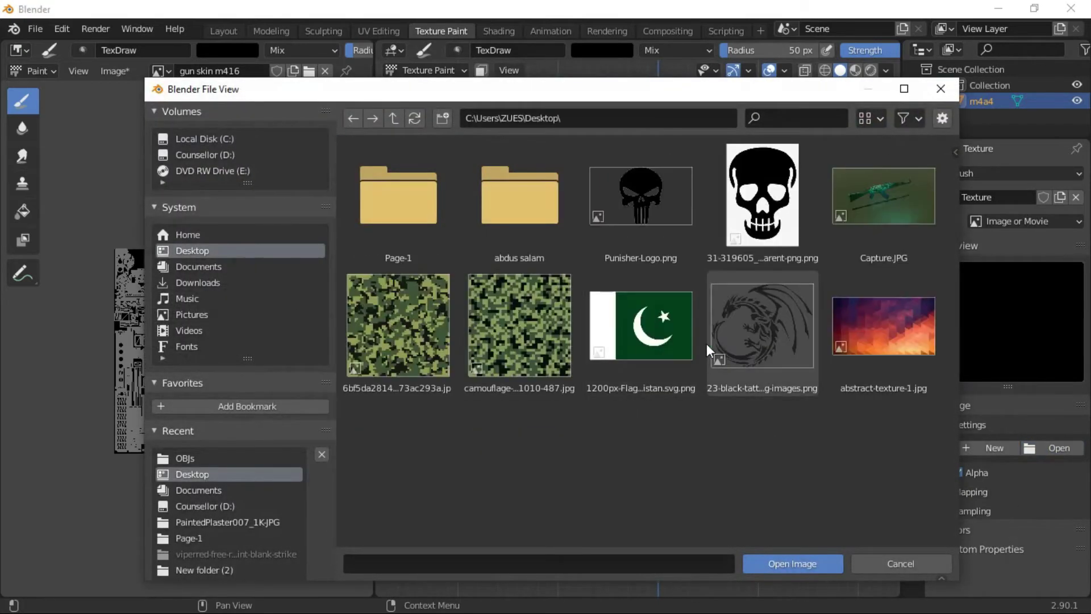
click(664, 200)
click(807, 563)
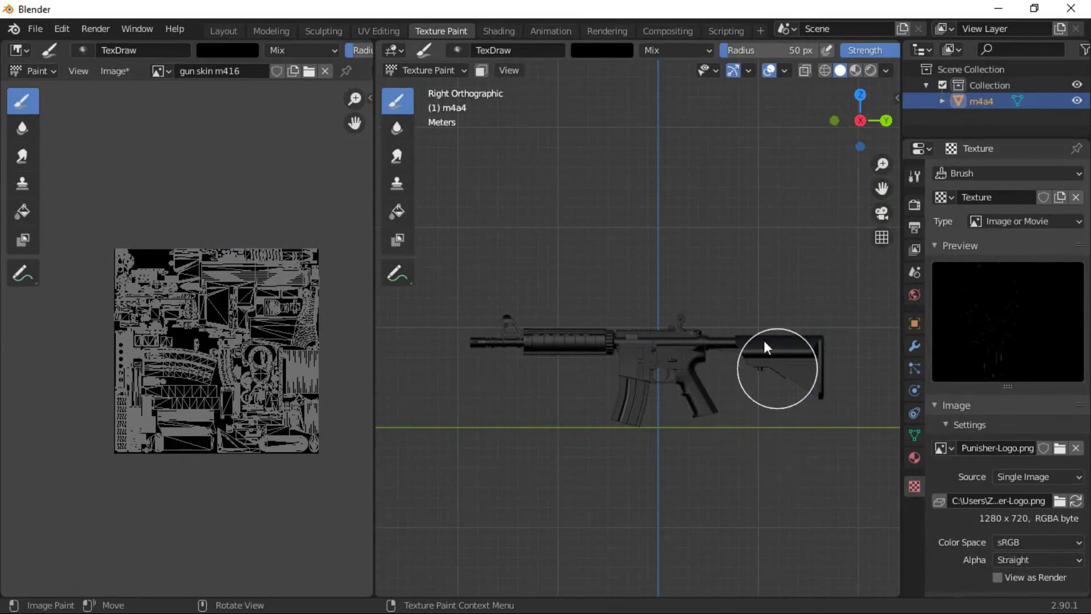
Set the brush colour back to a fully bright yellow
click(602, 51)
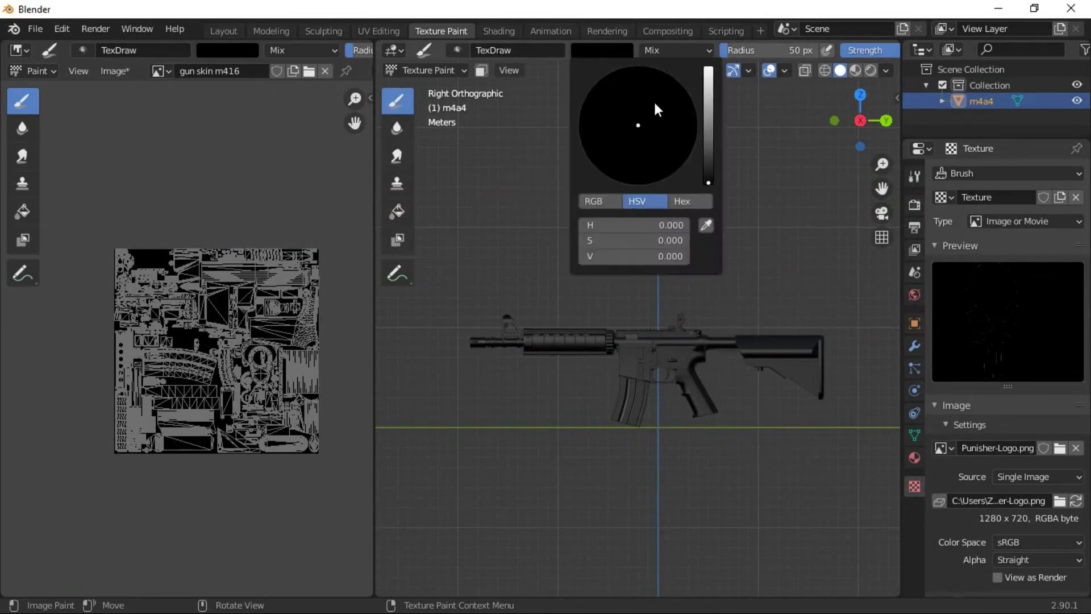
drag(706, 165, 711, 98)
drag(622, 136, 589, 159)
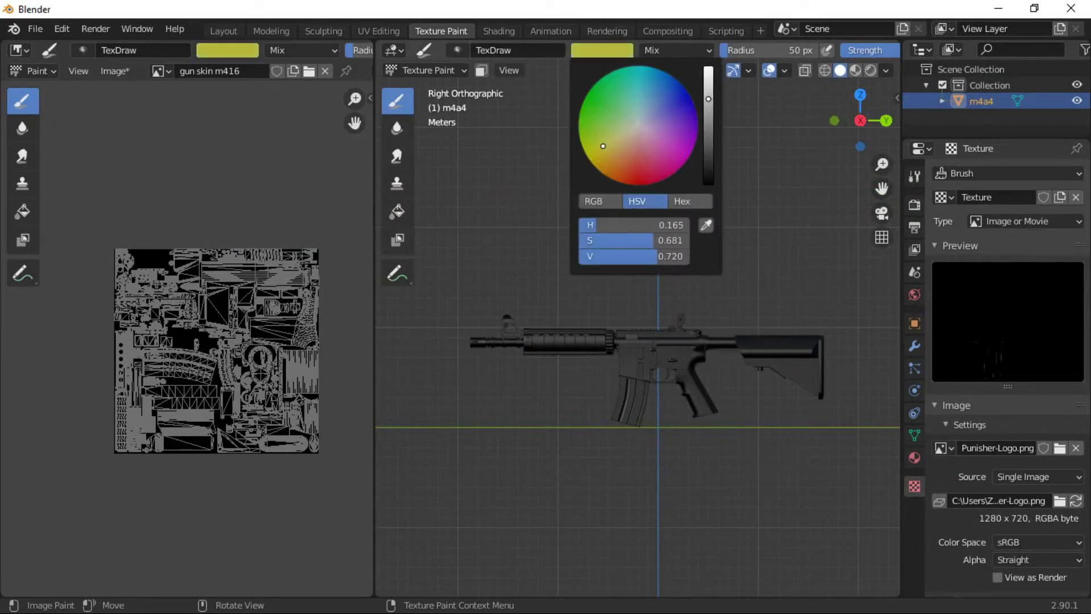
drag(714, 141, 710, 70)
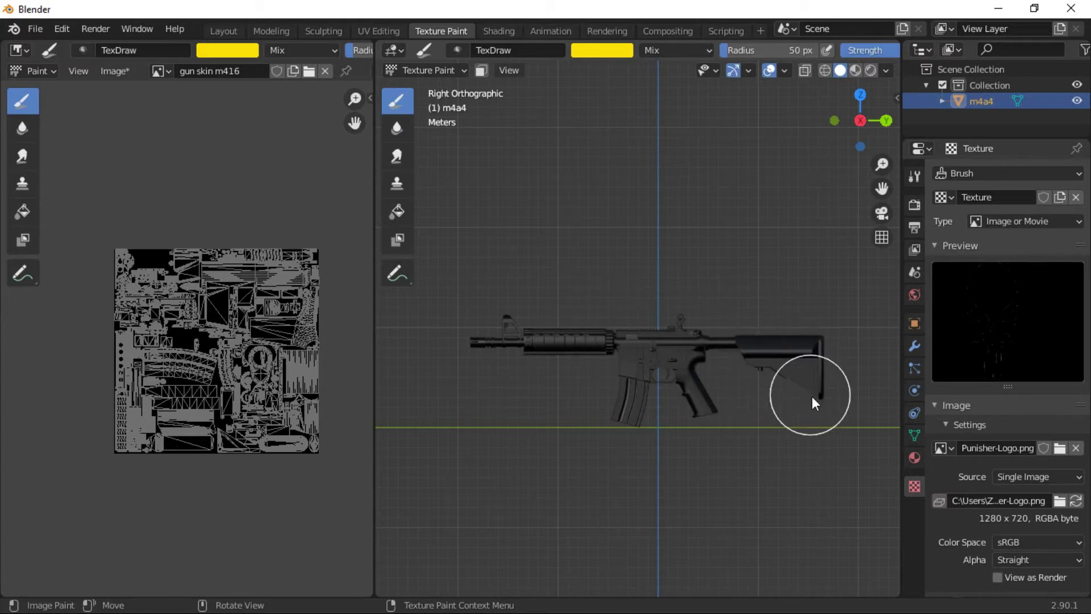
scroll(824, 410, up, 1)
scroll(686, 407, up, 1)
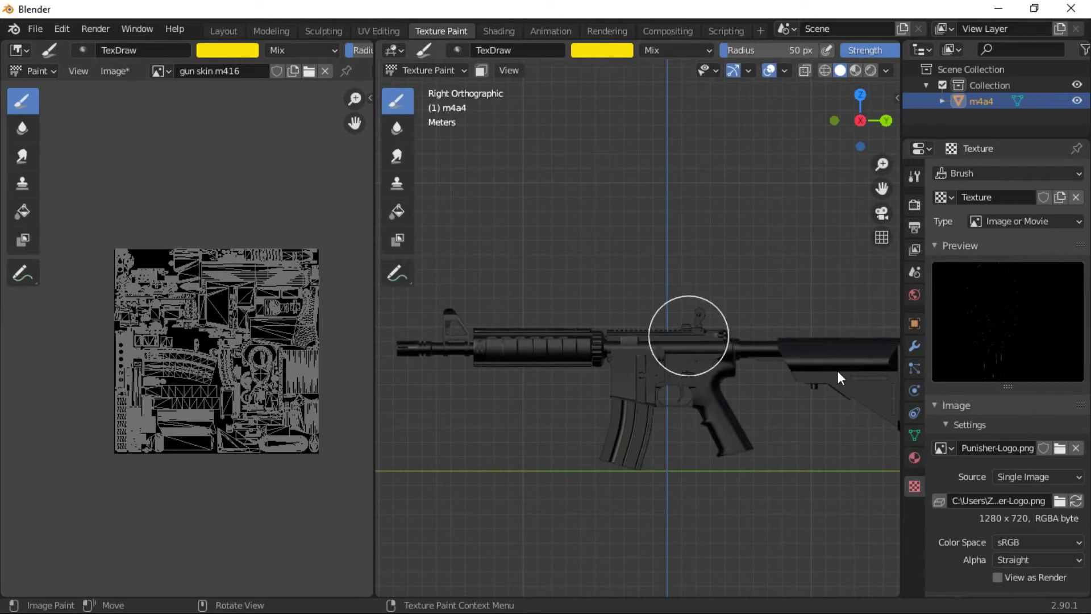
Replace the Punisher logo with the skull image and undo a test skull stroke
click(1073, 450)
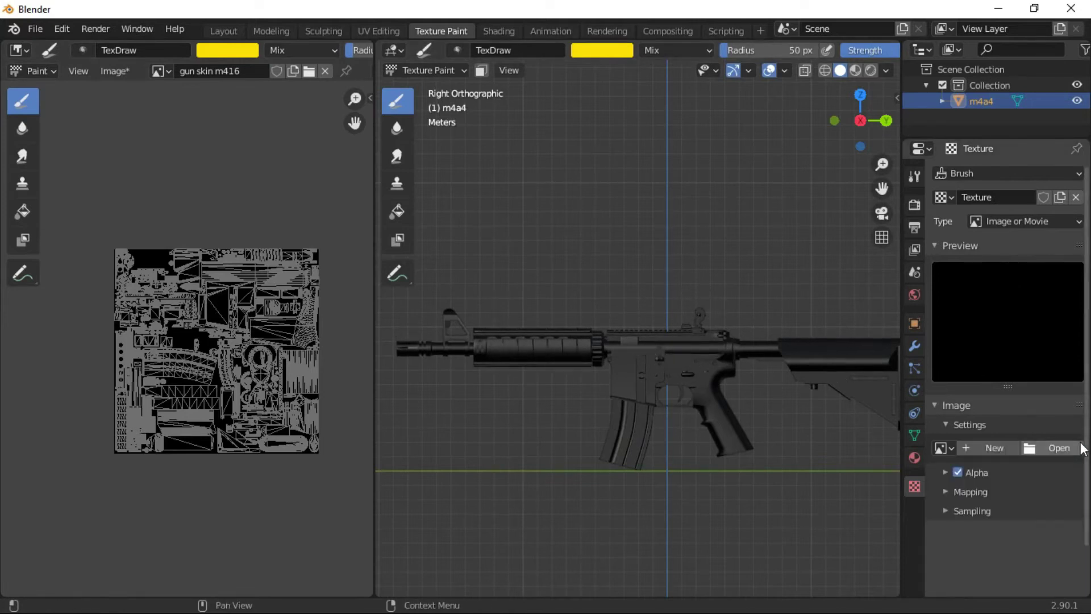
click(1064, 454)
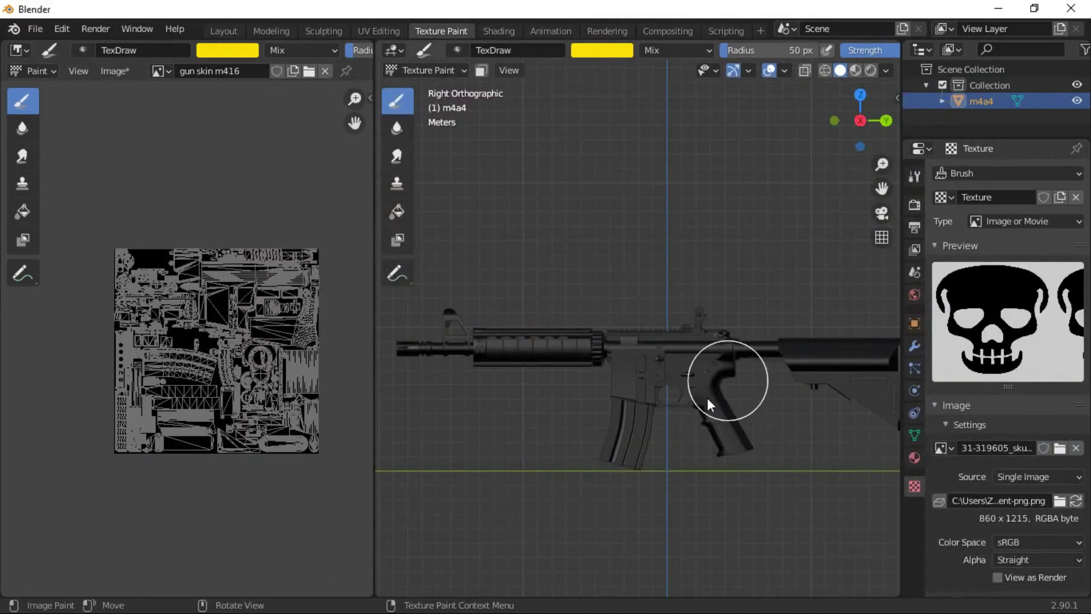
drag(706, 398, 693, 432)
key(ctrl+z)
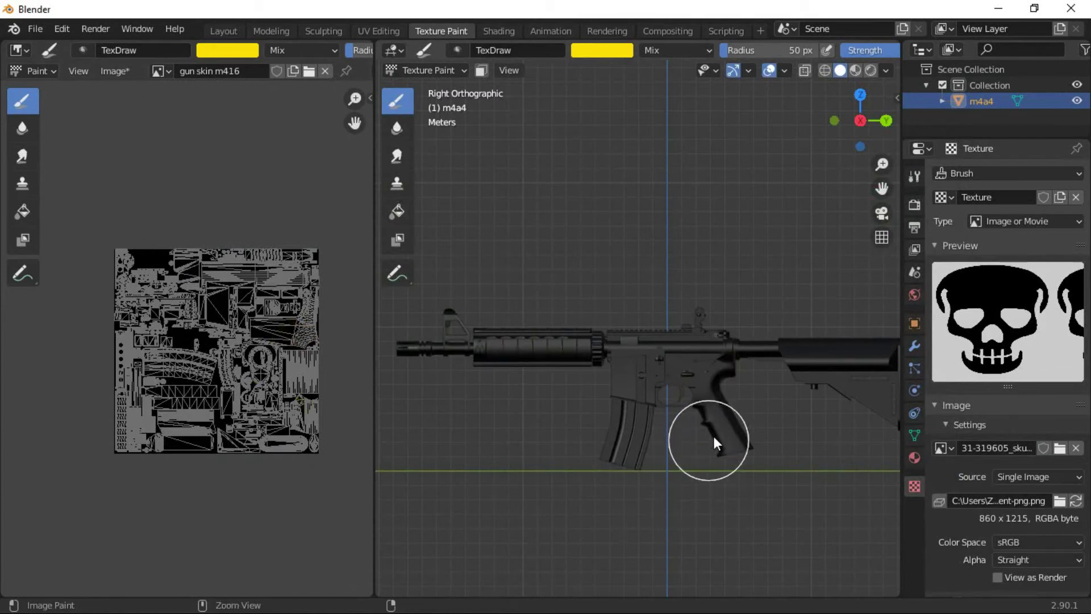
Paint yellow skull pattern strokes across the stock and receiver
scroll(770, 375, down, 3)
scroll(737, 376, up, 2)
scroll(736, 376, up, 3)
scroll(647, 392, up, 3)
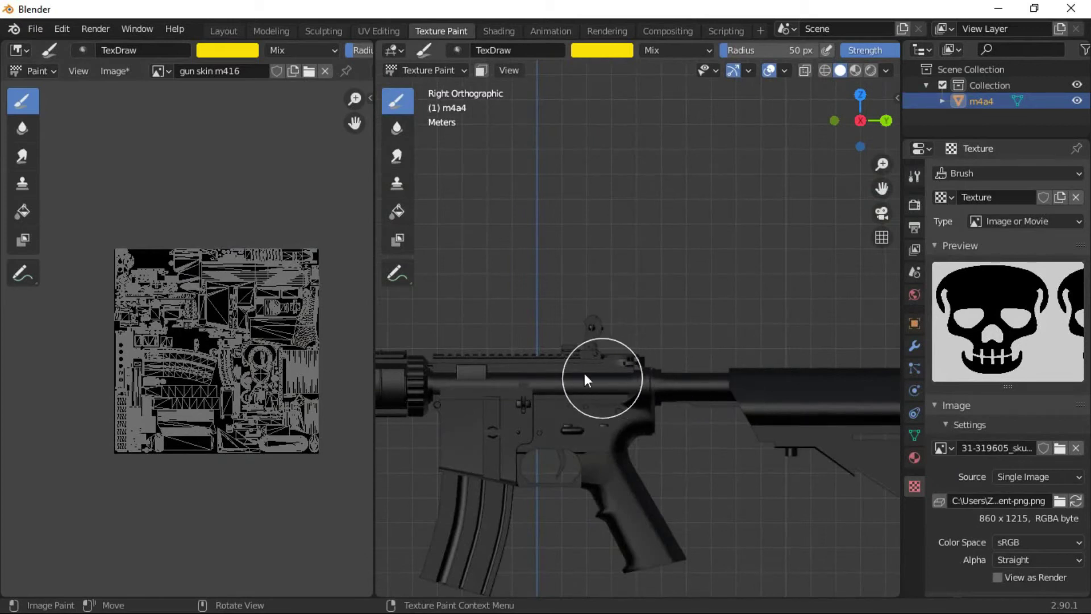
scroll(754, 389, down, 2)
scroll(710, 369, down, 2)
mouse_move(665, 357)
mouse_down()
mouse_move(733, 371)
mouse_move(748, 360)
mouse_move(789, 393)
mouse_up()
drag(730, 367, 585, 364)
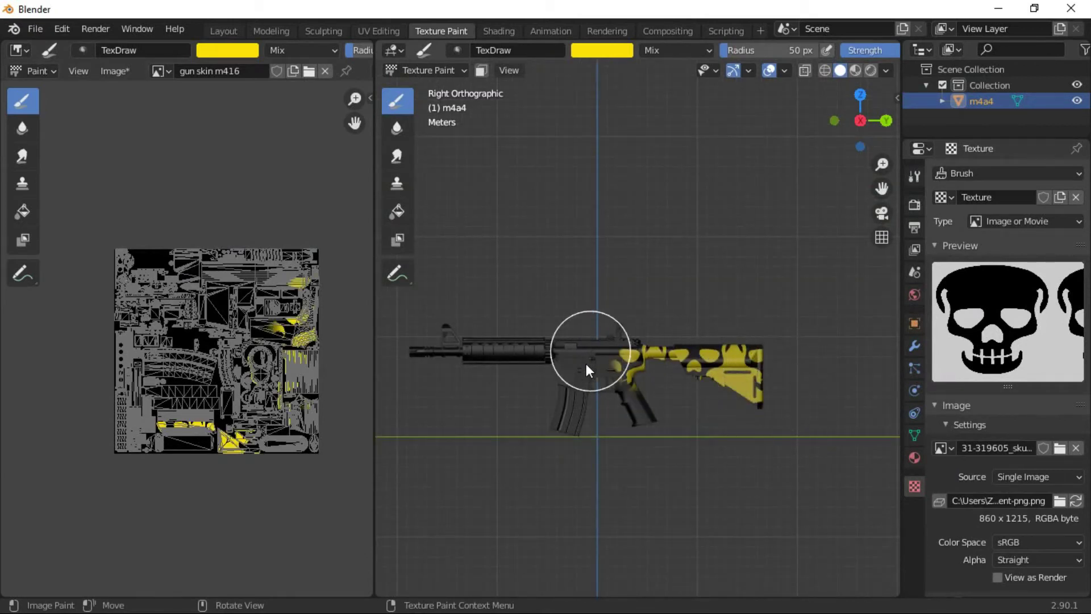
drag(601, 328, 599, 324)
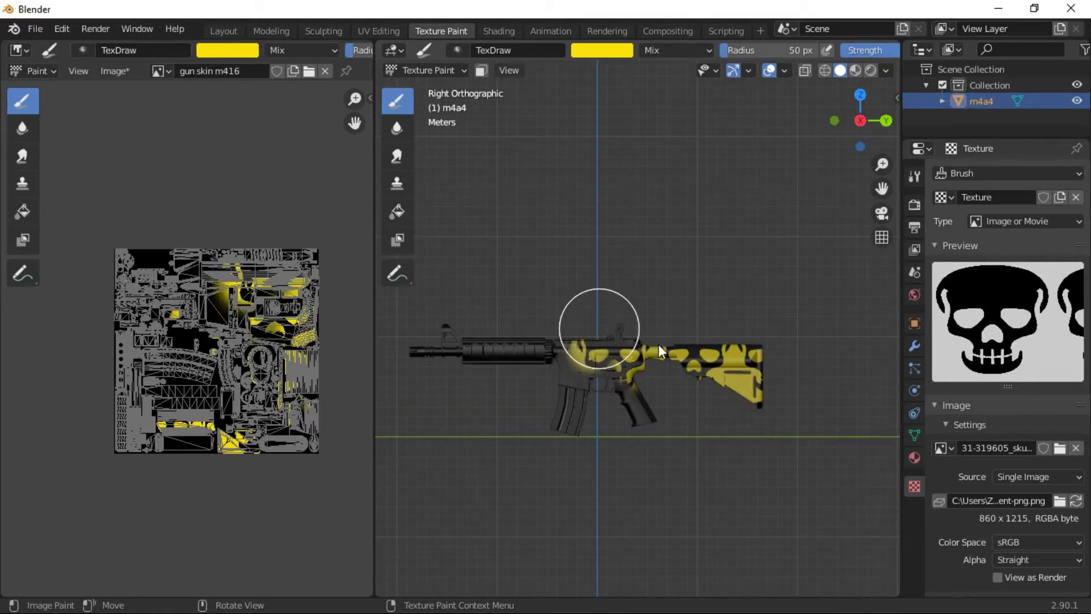
Brush more yellow skull paint across the receiver, stock and pistol grip
scroll(654, 355, up, 3)
scroll(629, 392, up, 2)
shift+middle_drag(628, 390, 744, 316)
scroll(620, 396, up, 2)
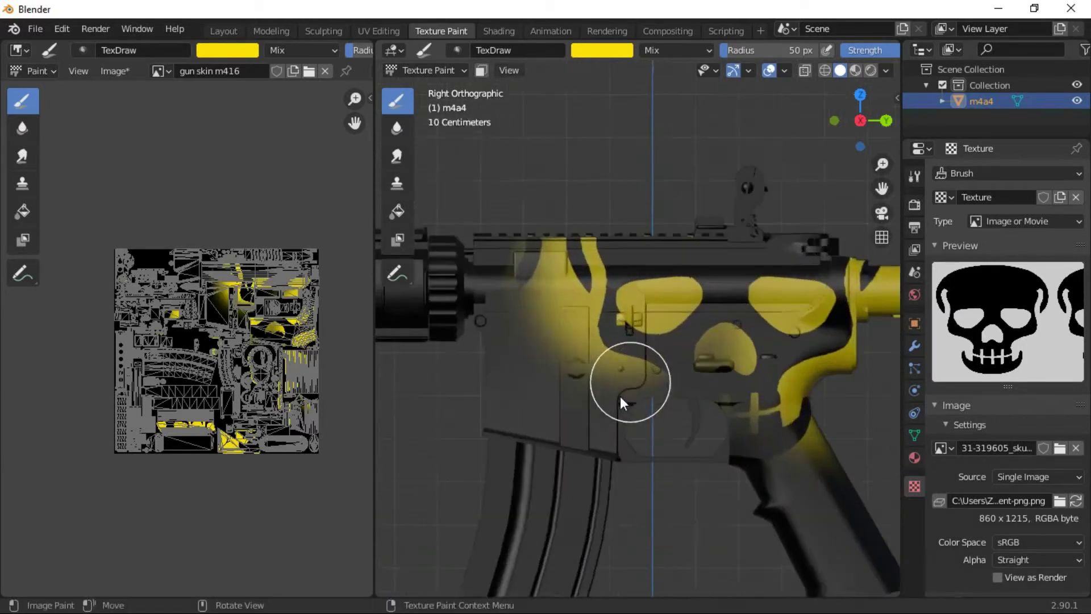
scroll(539, 356, down, 2)
mouse_move(540, 356)
mouse_down()
mouse_move(575, 388)
mouse_move(827, 370)
mouse_up()
scroll(807, 398, down, 1)
mouse_move(762, 420)
mouse_down()
mouse_move(644, 405)
mouse_move(535, 301)
mouse_move(532, 234)
mouse_move(604, 287)
mouse_move(764, 283)
mouse_up()
scroll(790, 274, down, 3)
scroll(729, 335, up, 3)
scroll(728, 337, down, 5)
scroll(728, 336, up, 10)
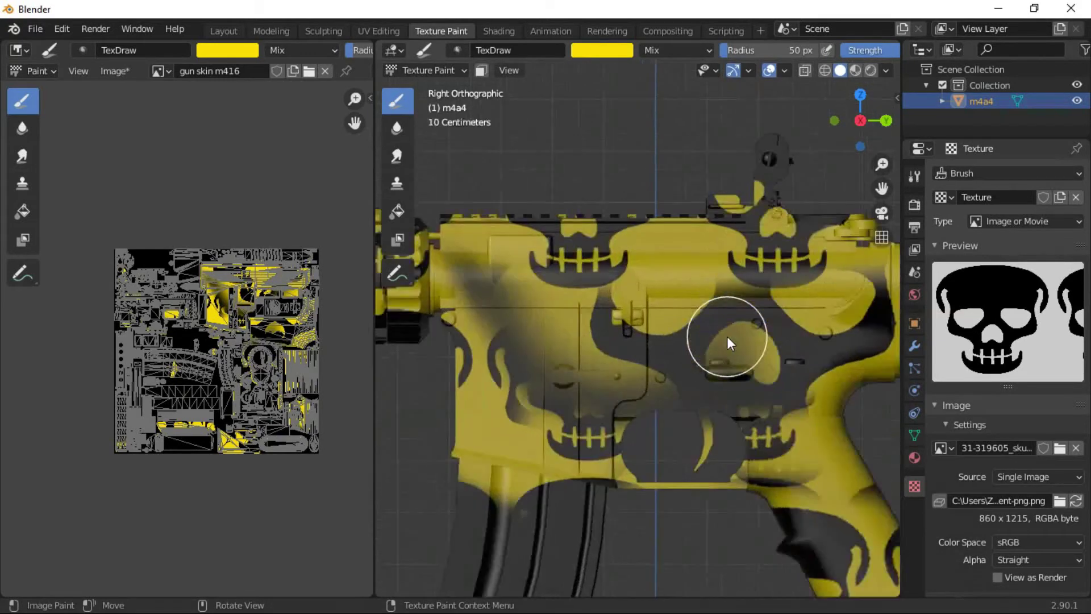
Undo all the yellow skull paint and a further test stroke on the receiver
key(ctrl+z)
key(ctrl+z)
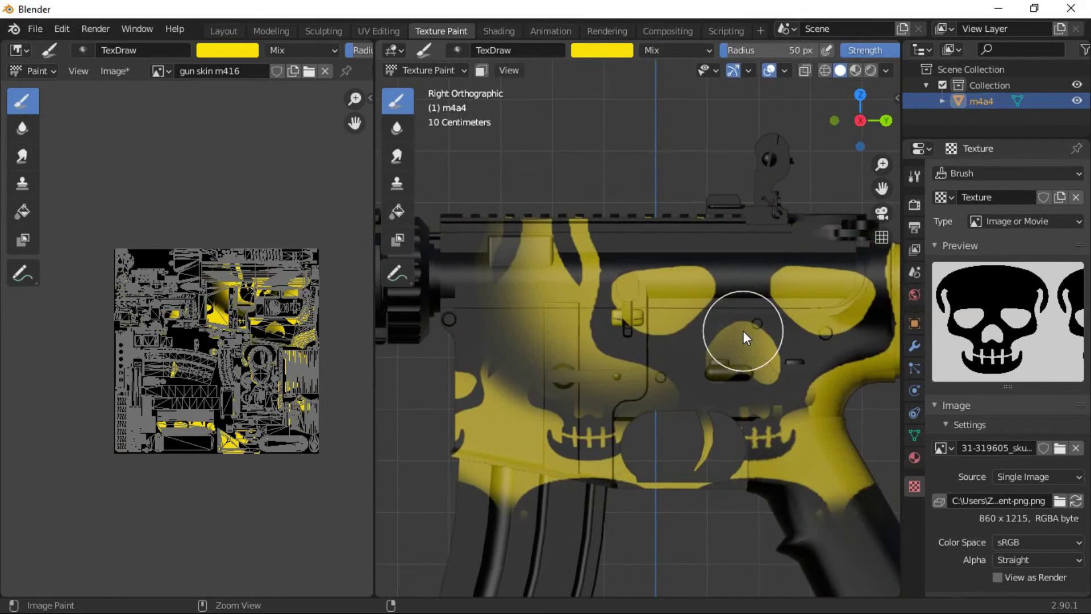
key(ctrl+z)
scroll(744, 331, down, 1)
scroll(743, 331, down, 5)
scroll(743, 330, down, 1)
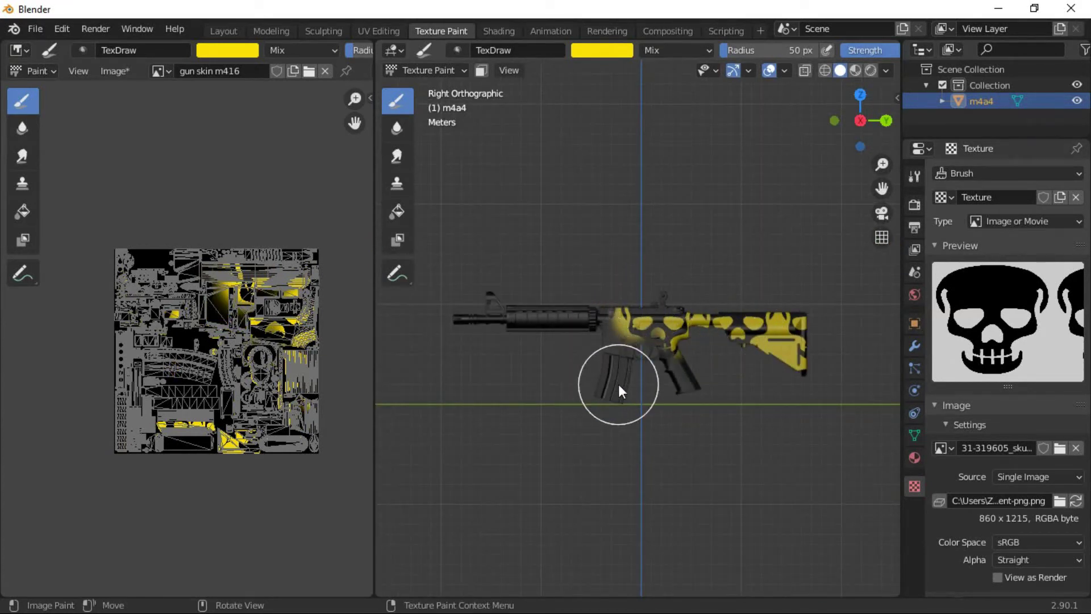
key(ctrl+z)
key(ctrl+z)
key(ctrl+z)
key(ctrl+z)
key(ctrl+z)
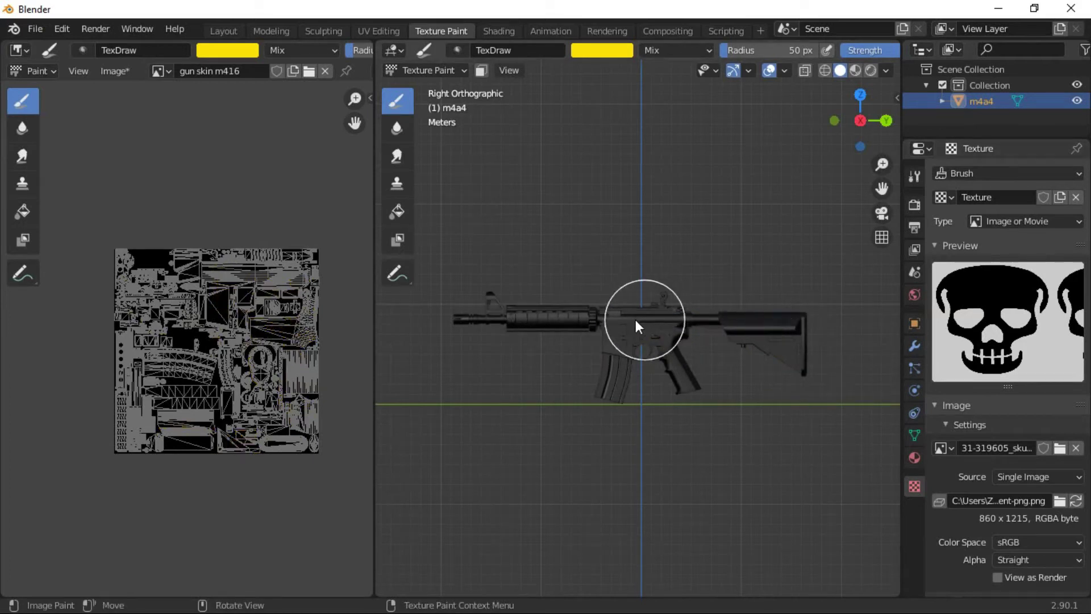
mouse_move(618, 325)
mouse_down()
mouse_move(642, 344)
mouse_move(741, 356)
mouse_up()
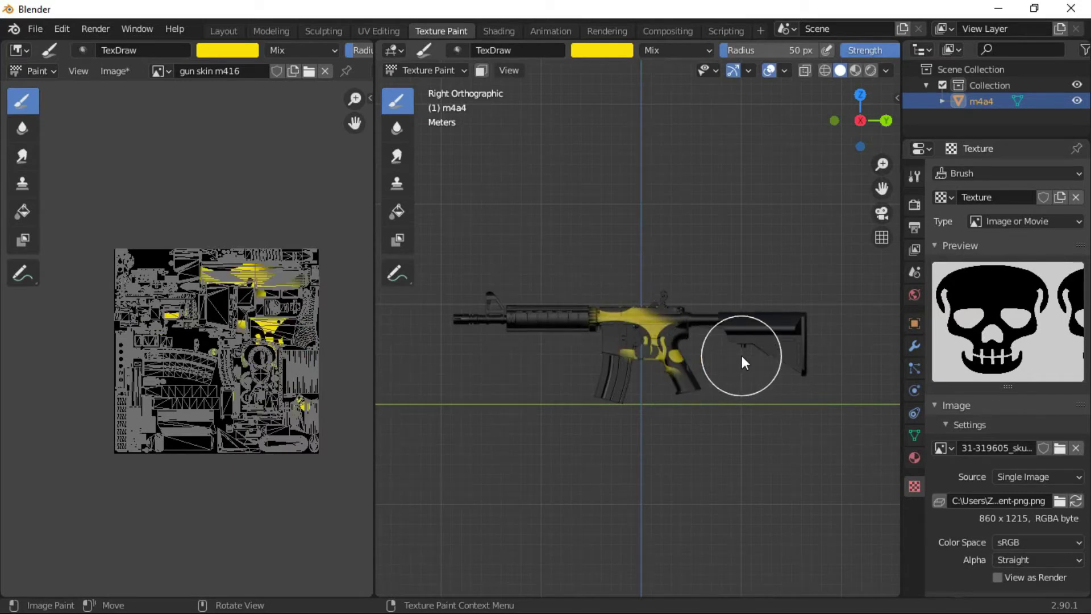
key(ctrl+z)
key(ctrl+z)
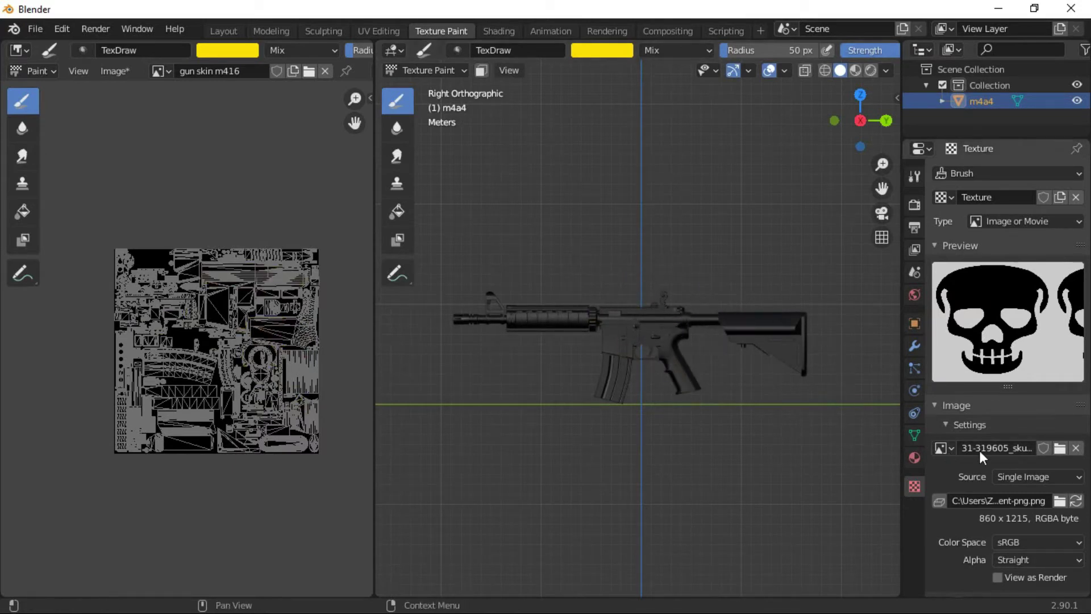
Paint yellow swirl-pattern strokes across the receiver
scroll(1010, 517, down, 2)
scroll(1010, 519, down, 2)
scroll(807, 380, up, 6)
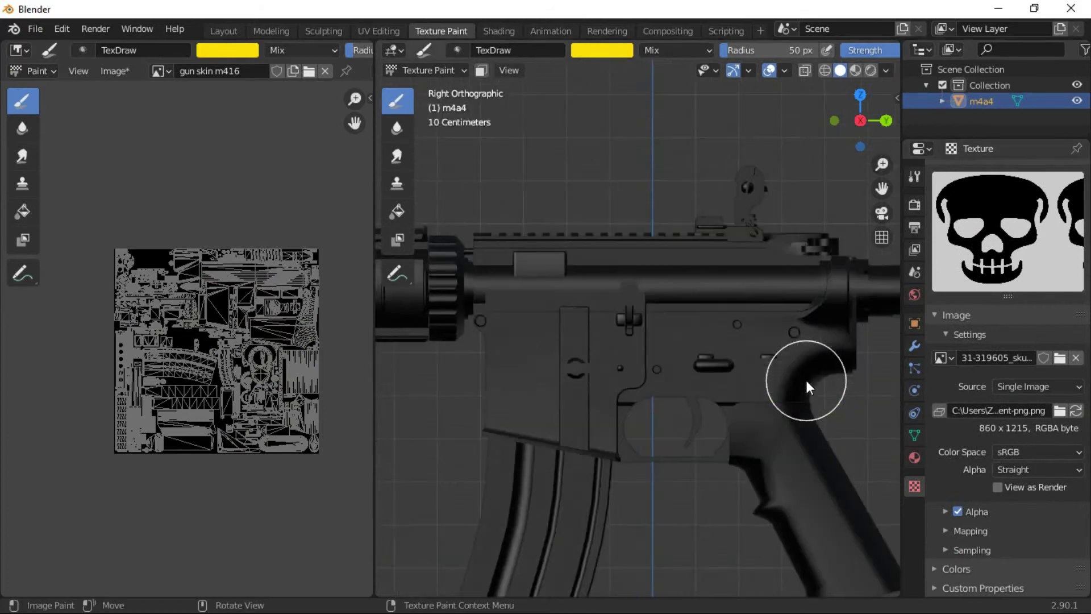
mouse_move(620, 315)
mouse_down()
mouse_move(593, 300)
mouse_move(656, 305)
mouse_move(746, 245)
mouse_move(805, 277)
mouse_move(753, 338)
mouse_move(657, 340)
mouse_move(564, 366)
mouse_move(587, 422)
mouse_move(707, 354)
mouse_move(782, 420)
mouse_move(645, 451)
mouse_move(594, 429)
mouse_move(767, 401)
mouse_move(712, 459)
mouse_move(490, 299)
mouse_move(630, 269)
mouse_move(513, 369)
mouse_move(512, 246)
mouse_move(782, 272)
mouse_move(822, 284)
mouse_move(829, 362)
mouse_up()
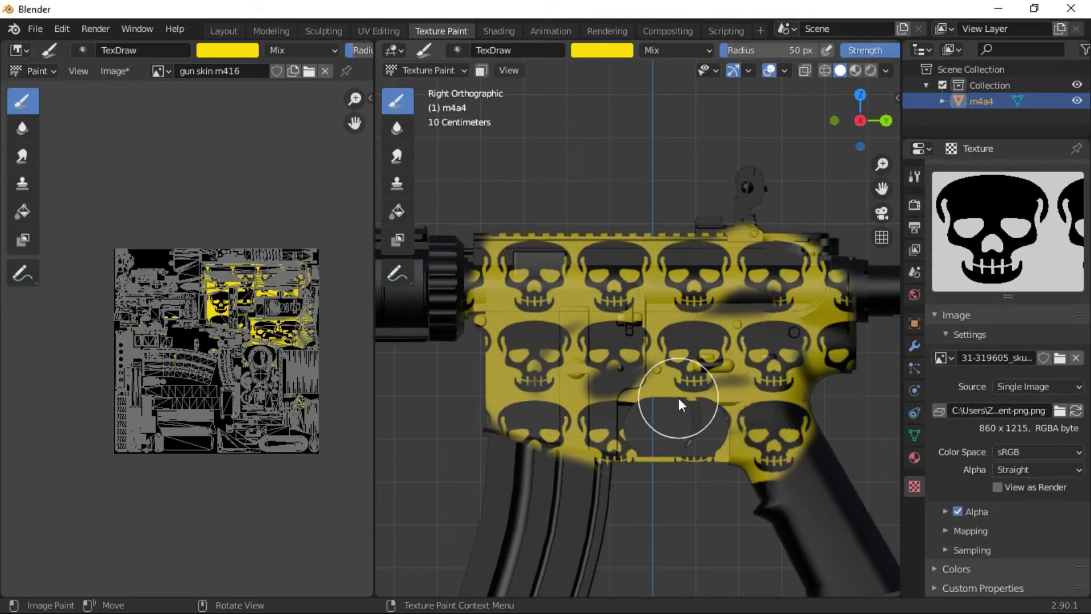
scroll(677, 399, down, 10)
scroll(677, 399, up, 5)
mouse_move(645, 337)
mouse_down()
mouse_move(713, 369)
mouse_move(737, 310)
mouse_up()
Paint a swirl stroke over the upper receiver, then undo it
drag(656, 298, 750, 307)
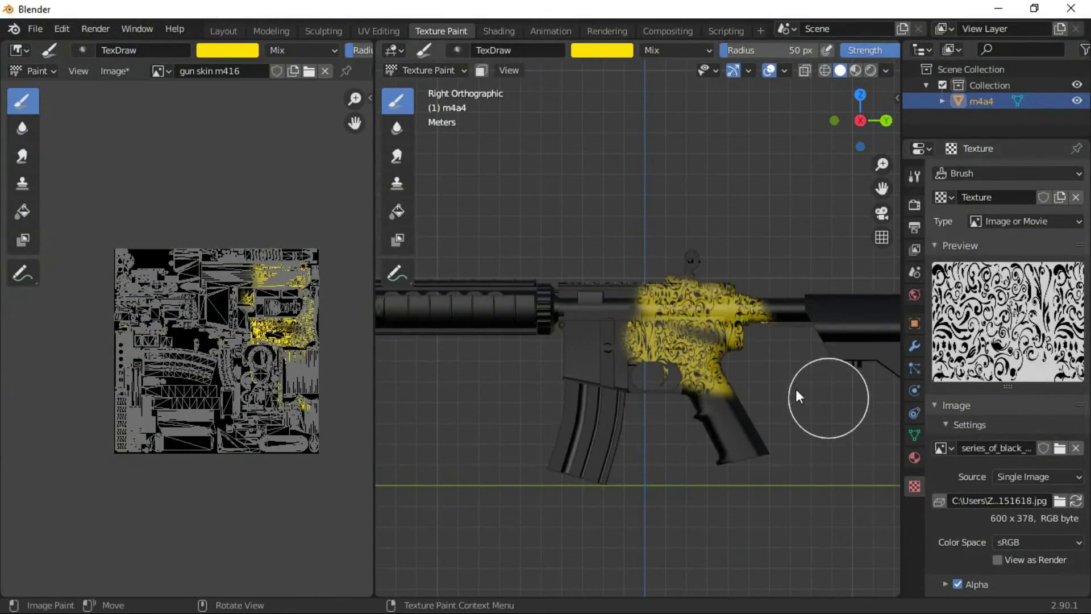
key(ctrl+z)
key(ctrl+z)
key(ctrl+z)
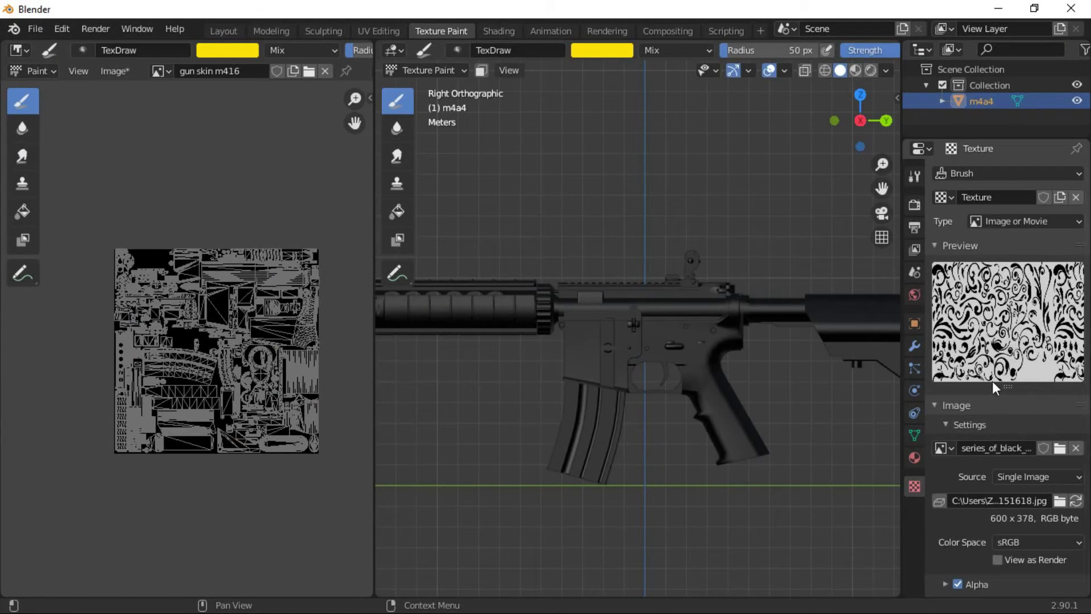
scroll(1037, 496, down, 2)
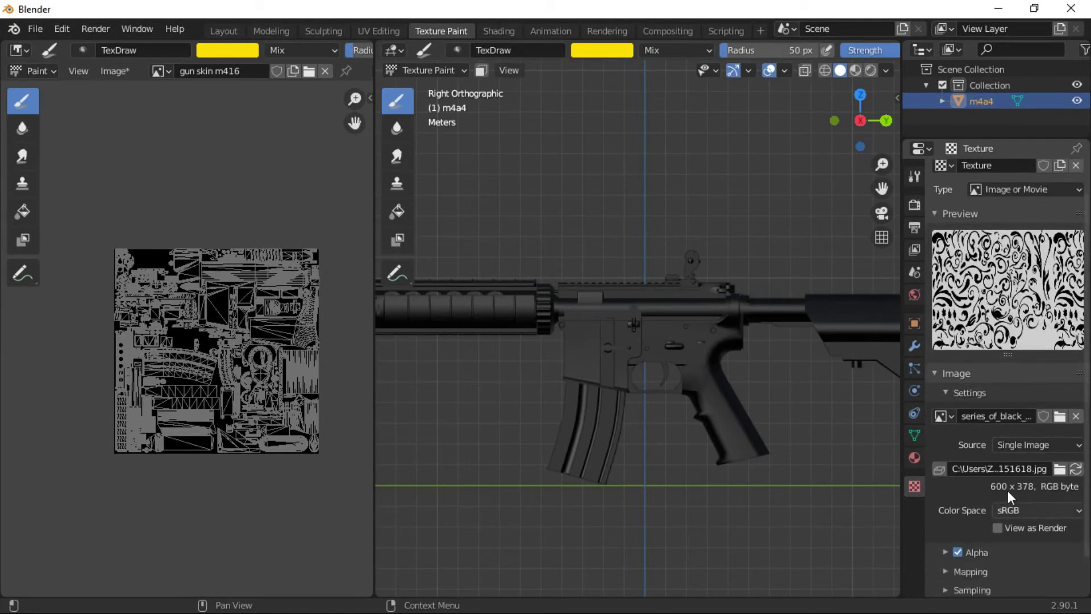
scroll(1032, 490, down, 3)
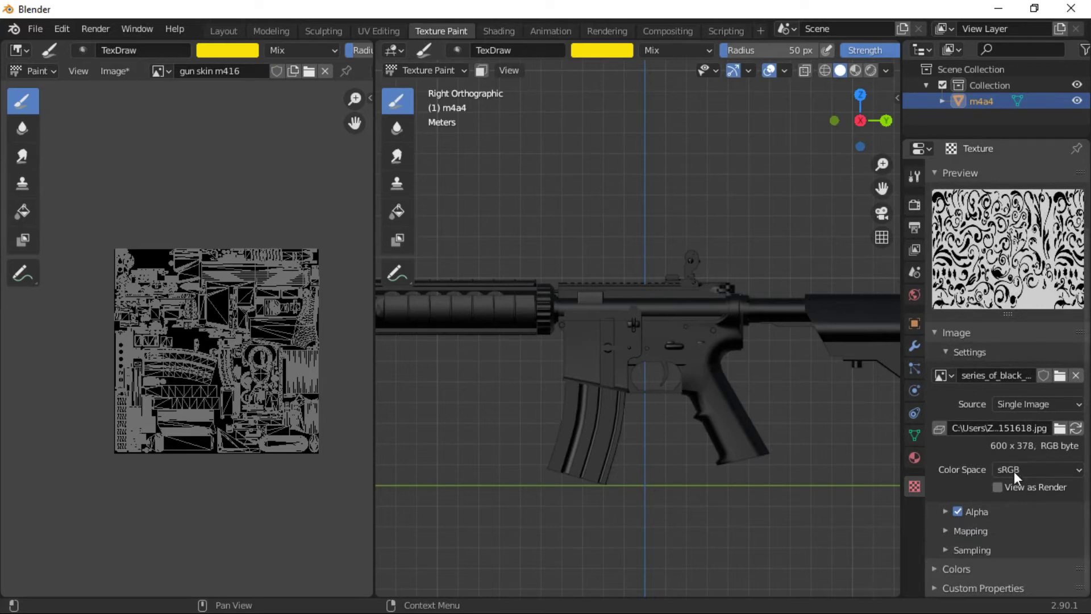
Set the brush texture mapping repeat to 1 horizontally and 2 vertically
click(989, 530)
scroll(1023, 539, down, 6)
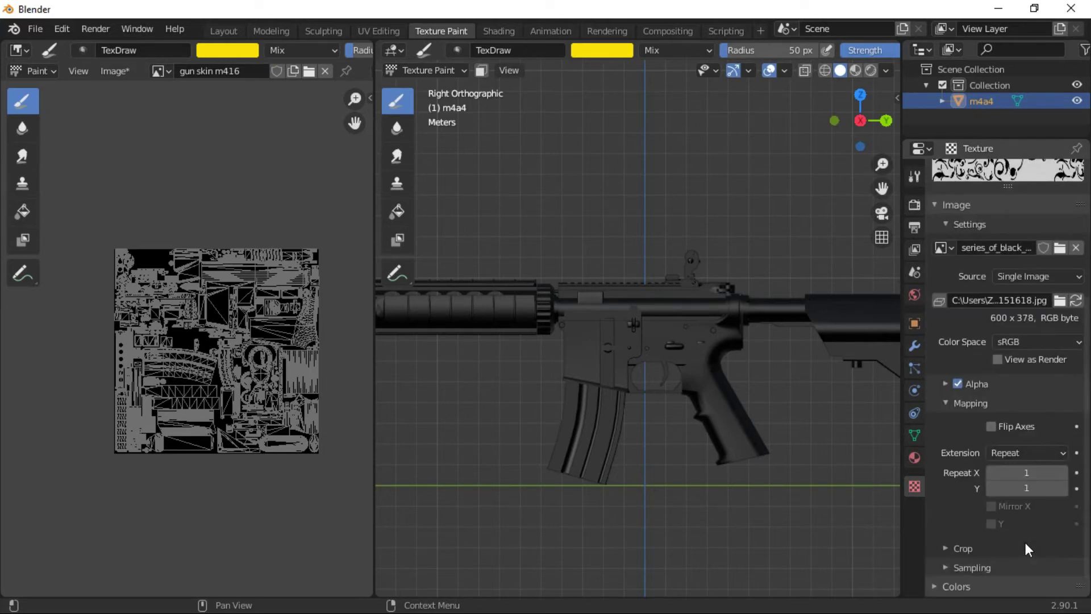
click(1060, 472)
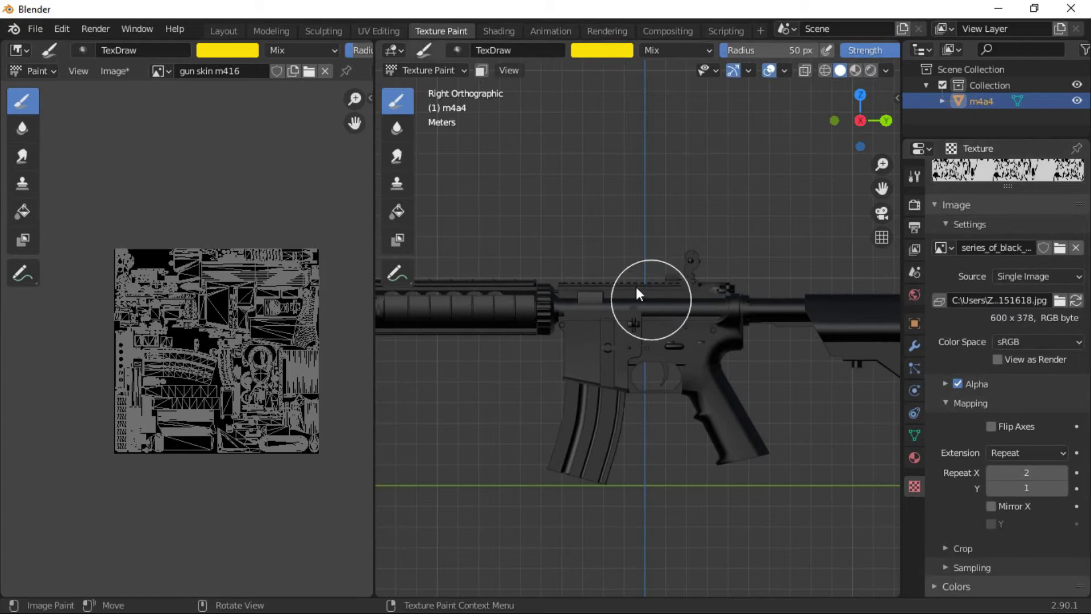
click(990, 472)
click(1063, 487)
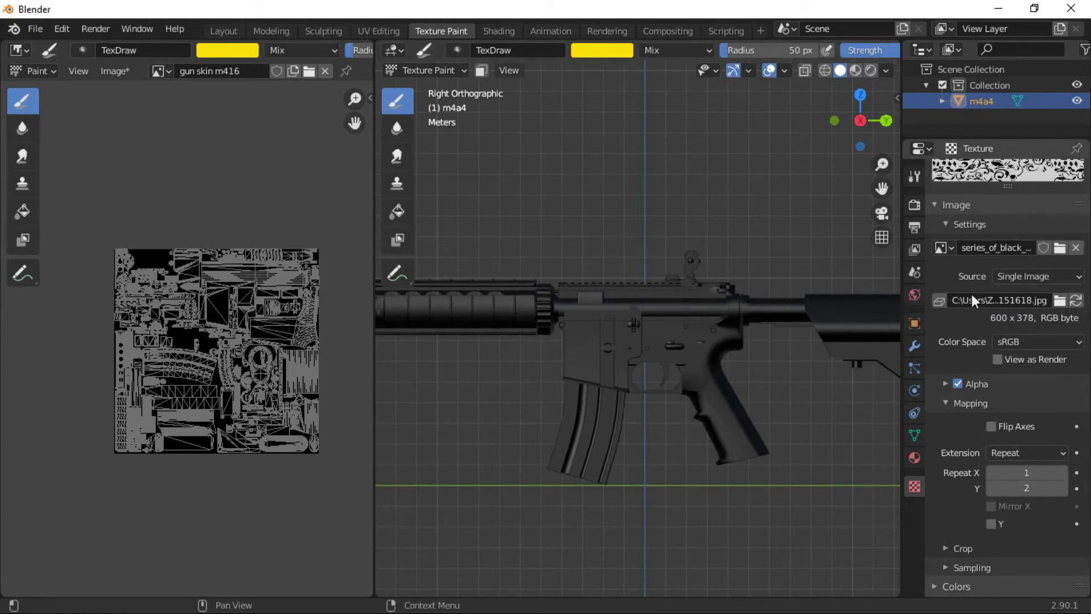
scroll(971, 298, up, 5)
Paint a test stroke with the 1 × 2 texture repeat and undo it
drag(692, 290, 578, 367)
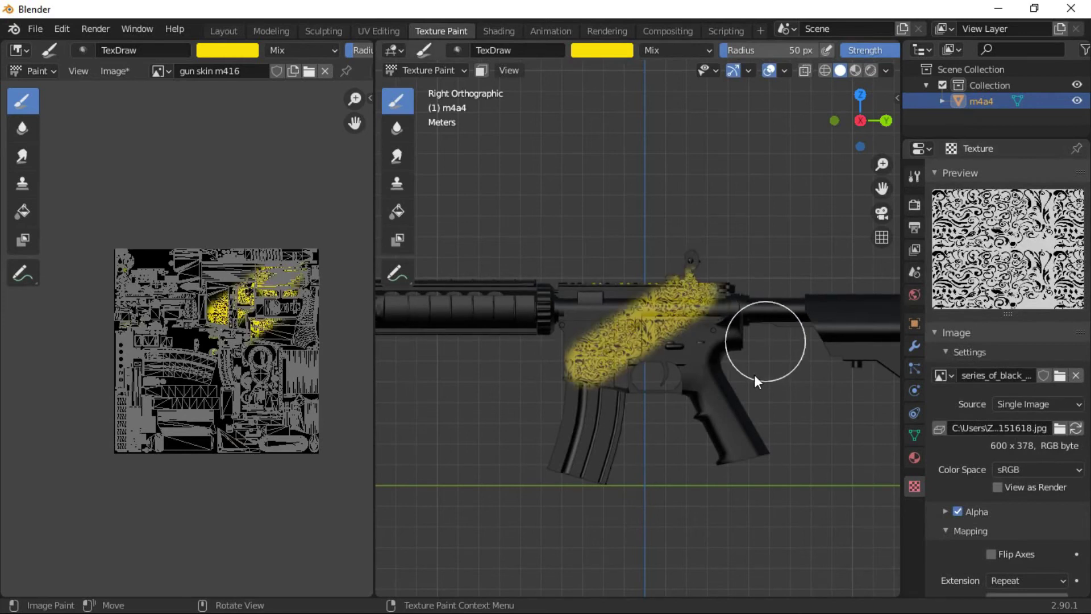
scroll(713, 393, up, 5)
scroll(713, 394, down, 2)
scroll(713, 394, down, 2)
scroll(713, 394, down, 3)
key(ctrl+z)
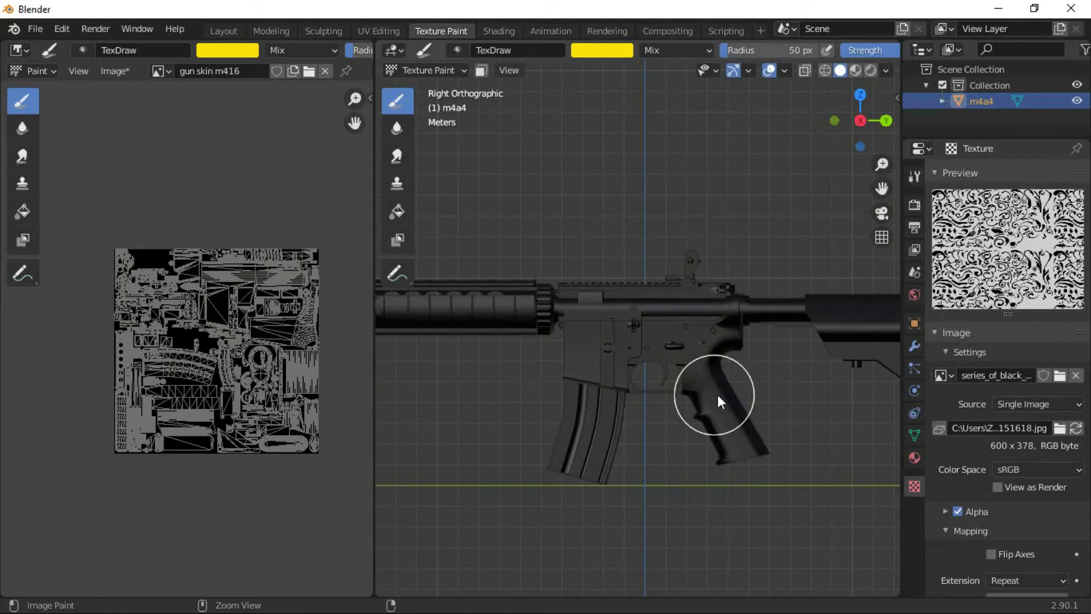
Reset the texture repeat to 1 × 1 and try two yellow swirl strokes on the receiver
scroll(1017, 512, down, 2)
scroll(1021, 538, down, 3)
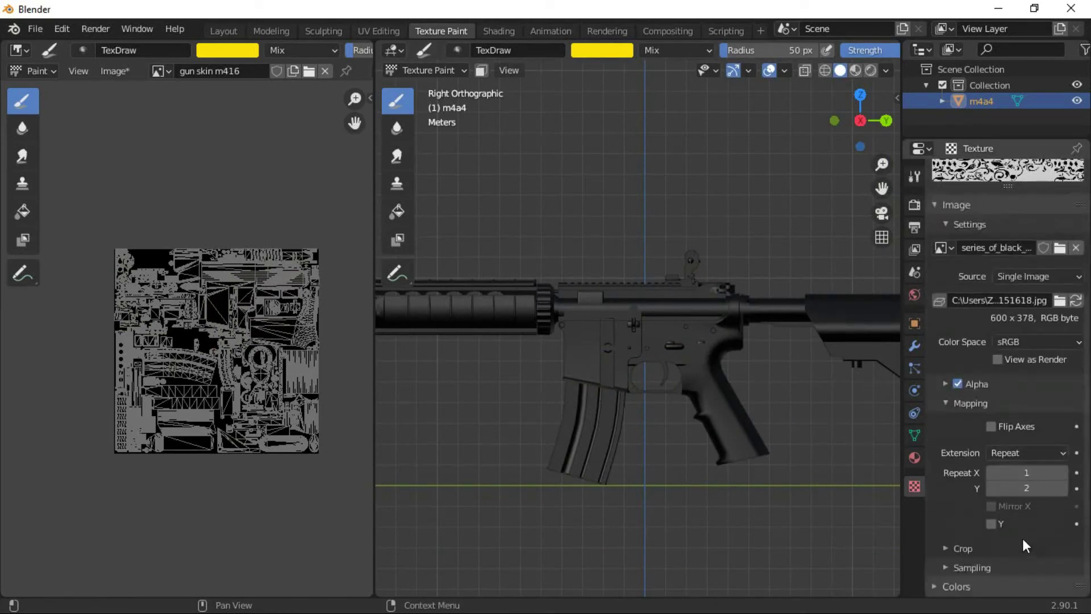
click(990, 487)
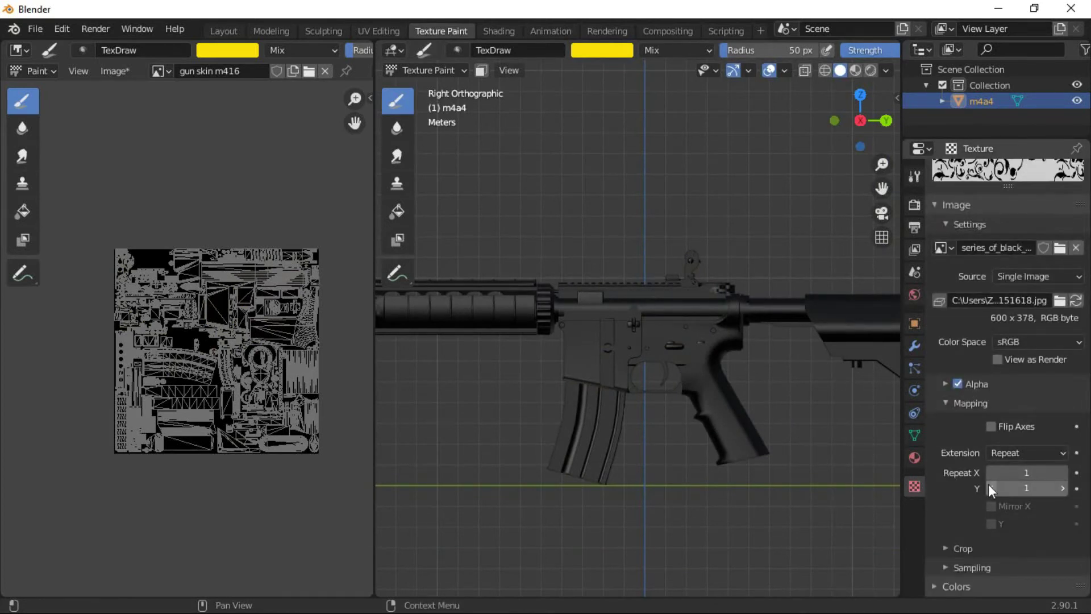
scroll(634, 343, up, 3)
scroll(633, 342, up, 2)
drag(633, 341, 625, 395)
mouse_move(512, 351)
mouse_down()
mouse_move(693, 394)
mouse_move(750, 452)
mouse_up()
key(ctrl+z)
key(ctrl+z)
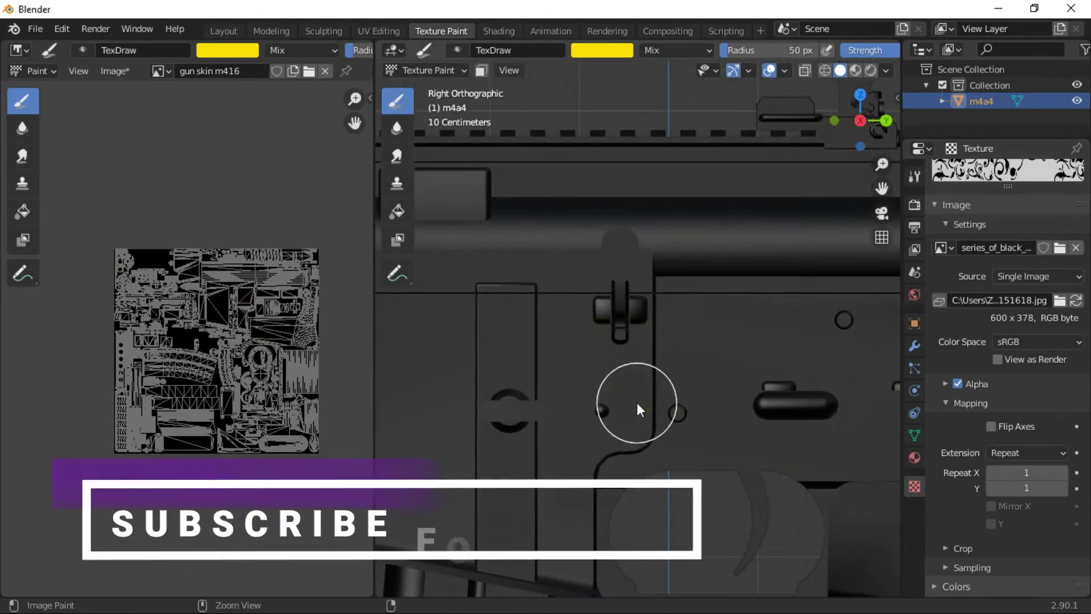
scroll(637, 402, down, 4)
scroll(637, 402, down, 2)
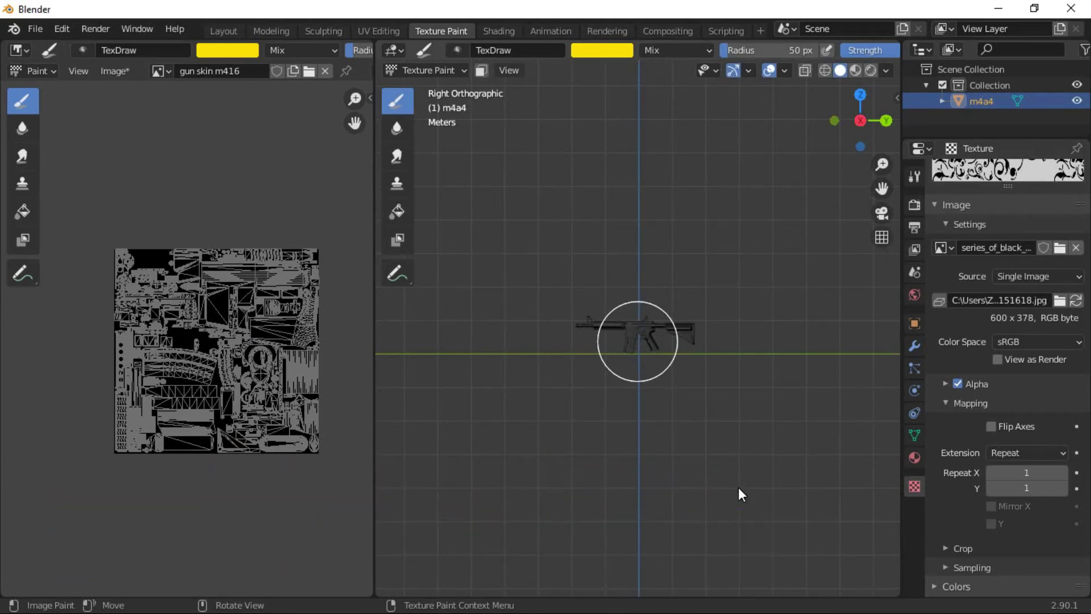
scroll(701, 426, up, 6)
scroll(697, 402, up, 4)
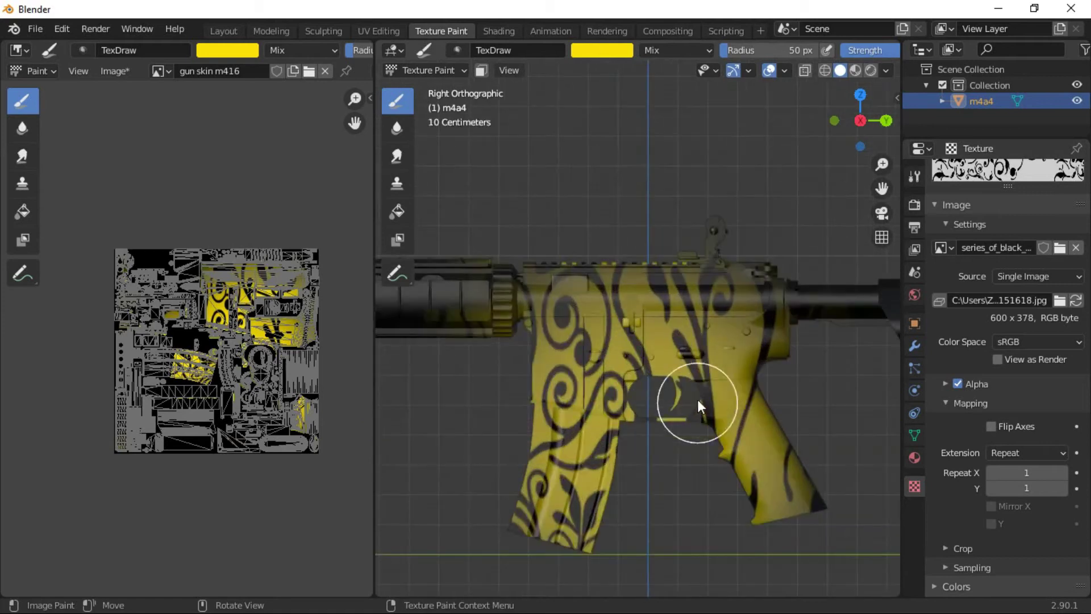
Undo the swirl paint and load the Desktop camo image as the brush texture
key(ctrl+z)
key(ctrl+z)
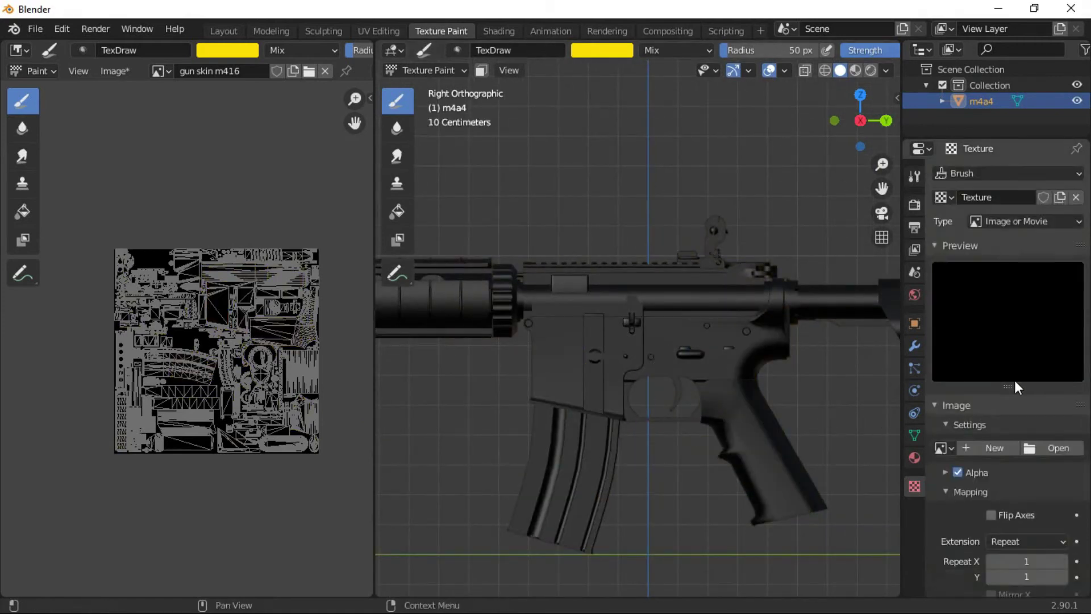
click(1039, 447)
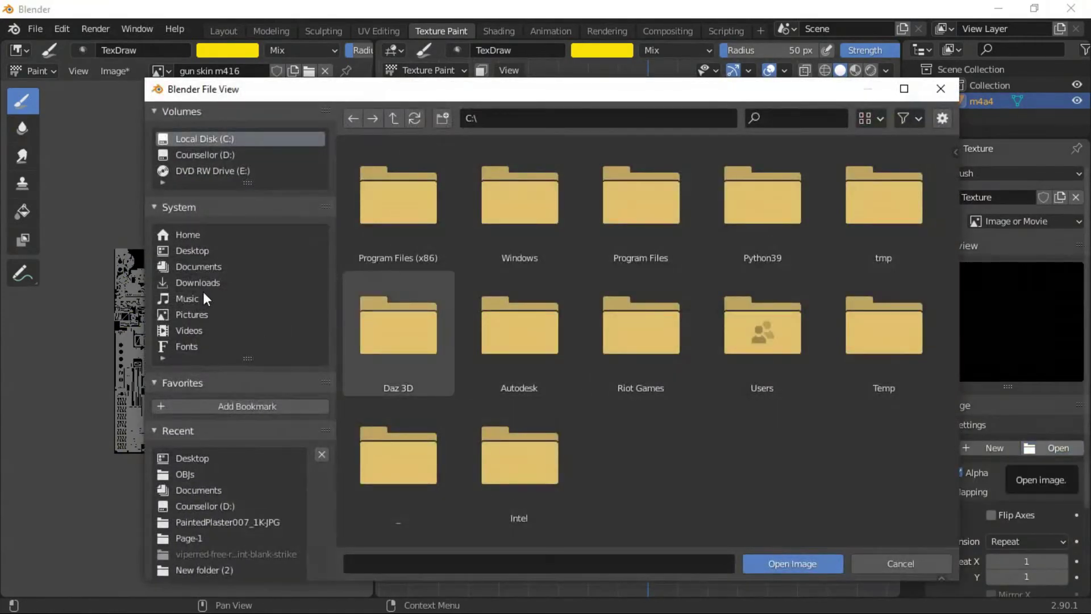
click(201, 253)
double_click(740, 222)
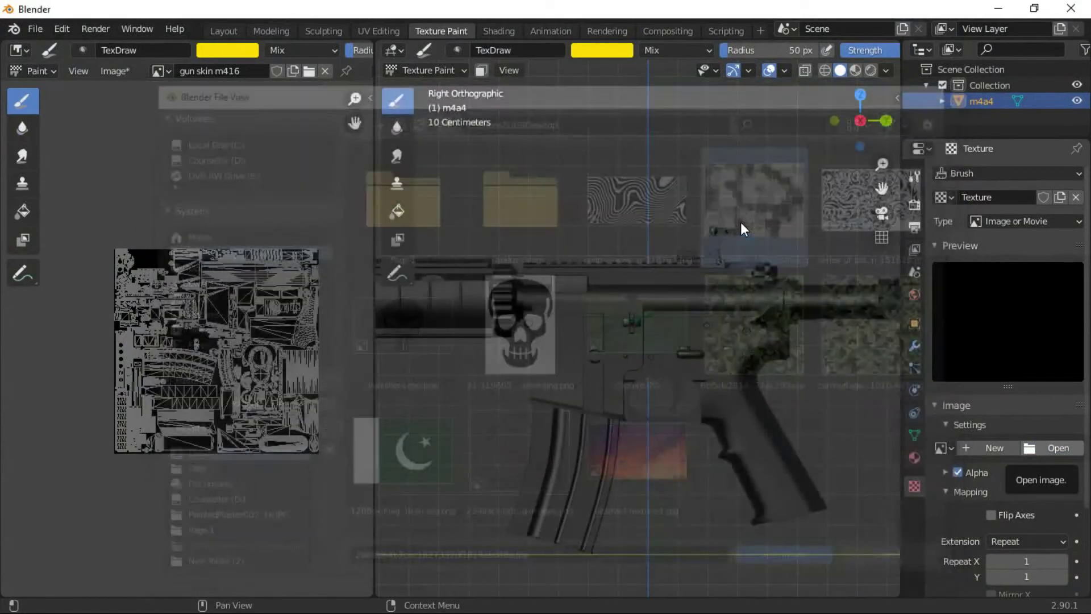
drag(612, 294, 803, 360)
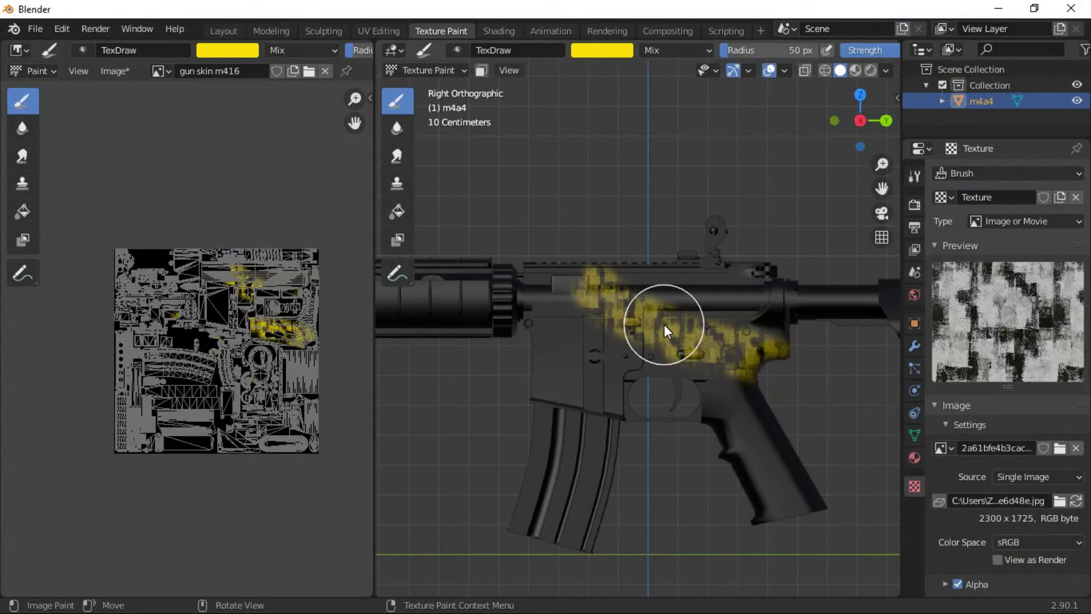
key(ctrl+z)
Try and undo test camo strokes, then raise the brush radius to 103 px
scroll(665, 324, down, 2)
scroll(663, 324, down, 4)
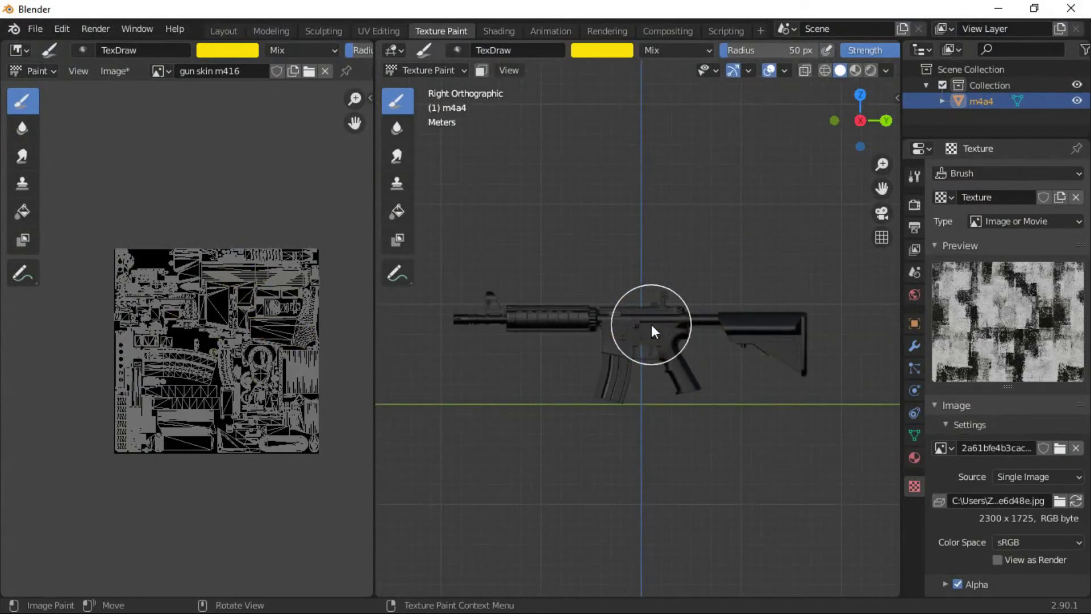
drag(608, 316, 627, 323)
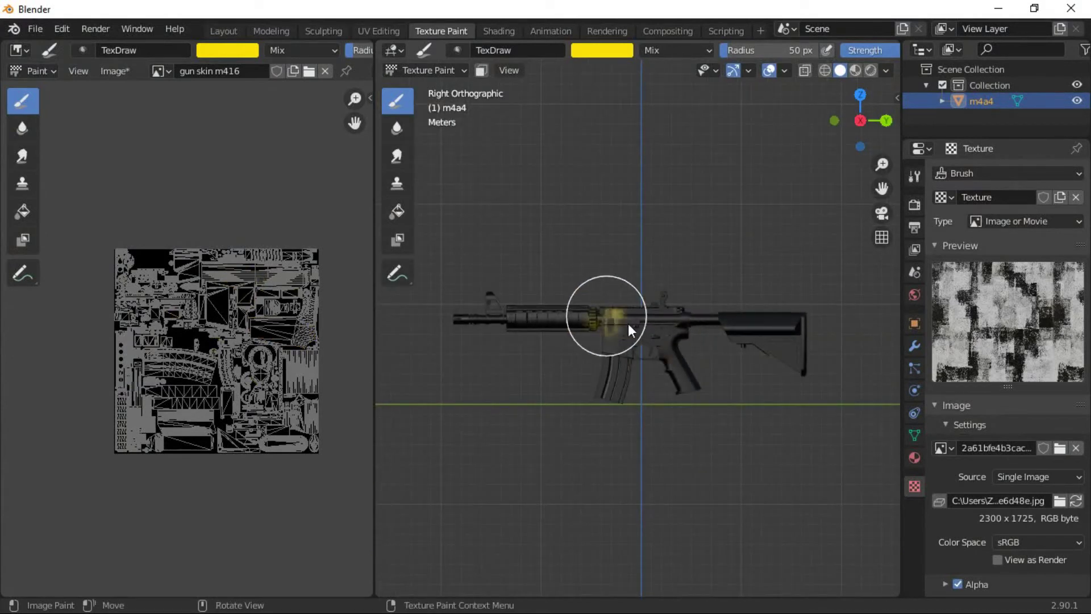
key(ctrl+z)
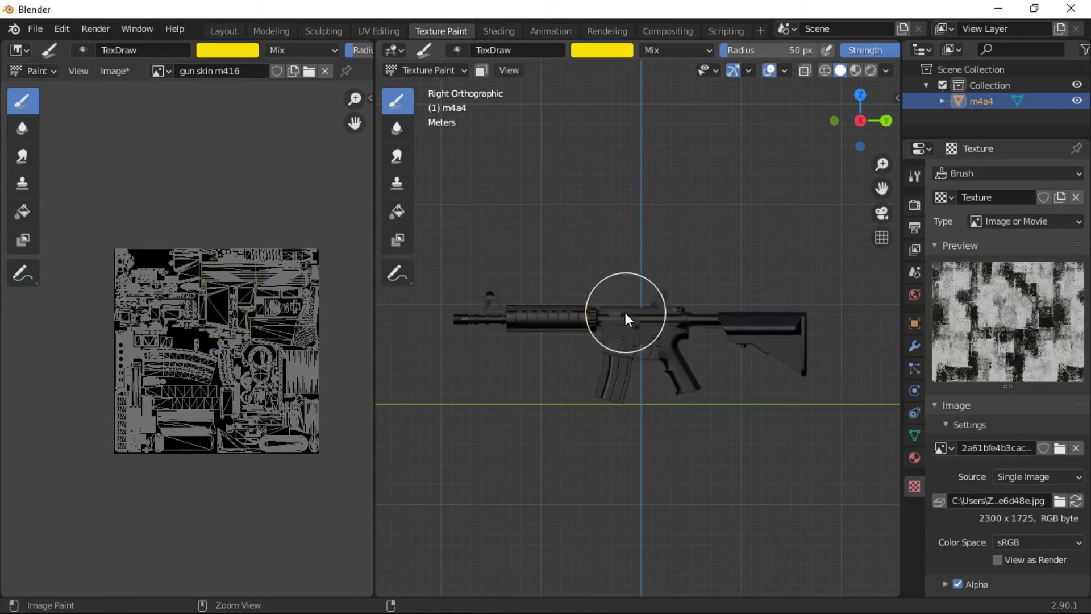
mouse_move(656, 333)
mouse_down()
mouse_move(745, 328)
mouse_move(821, 370)
mouse_up()
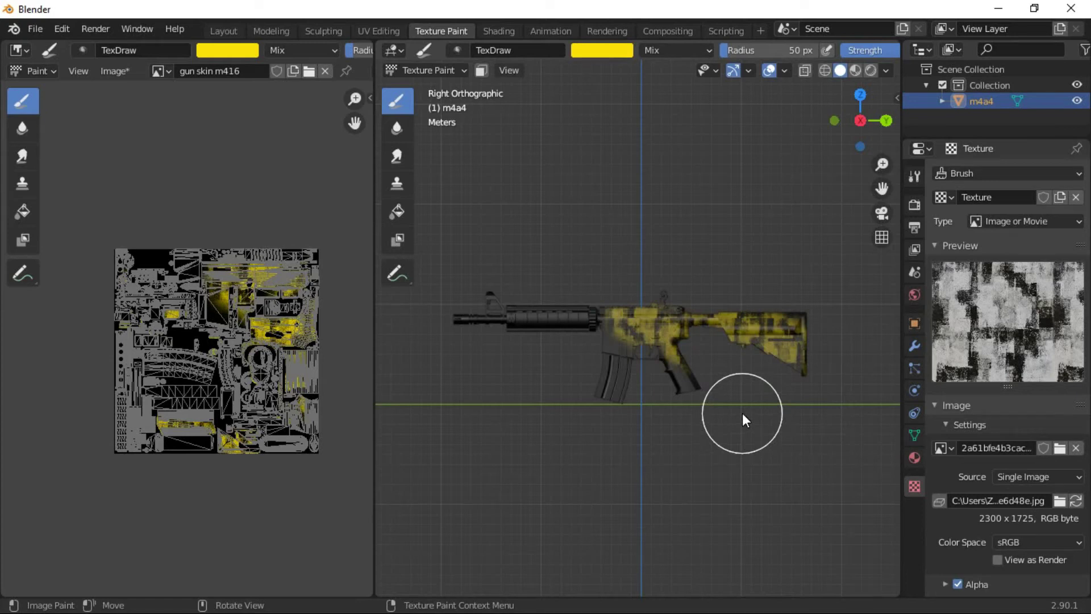
key(ctrl+z)
key(f)
click(632, 333)
Paint yellow camo over the receiver, barrel, grip and rear sight
drag(632, 329, 611, 299)
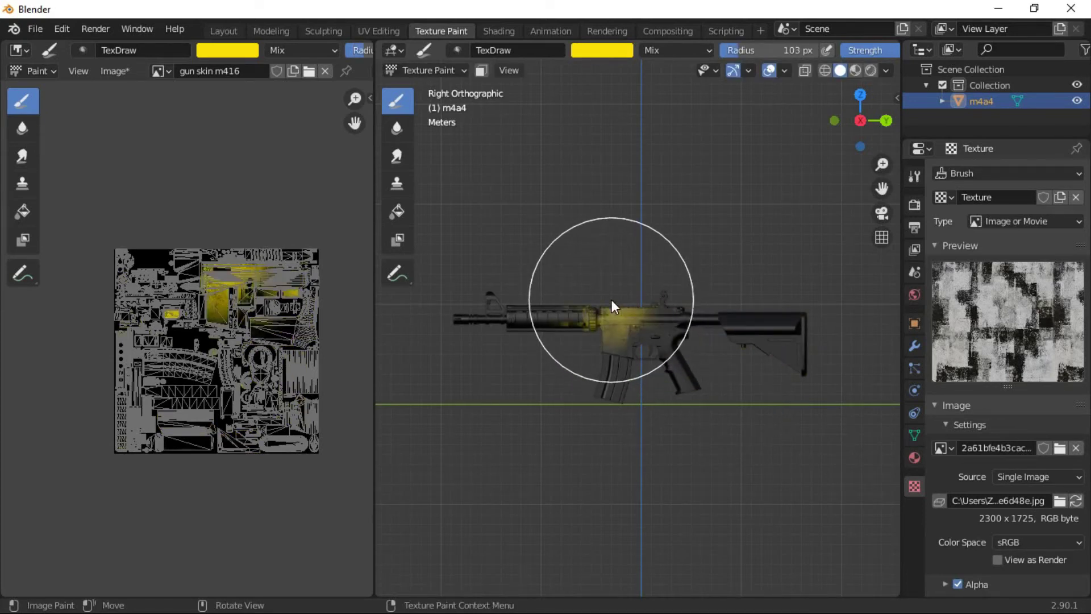
scroll(722, 386, up, 3)
scroll(719, 386, down, 3)
key(ctrl+z)
scroll(688, 378, up, 3)
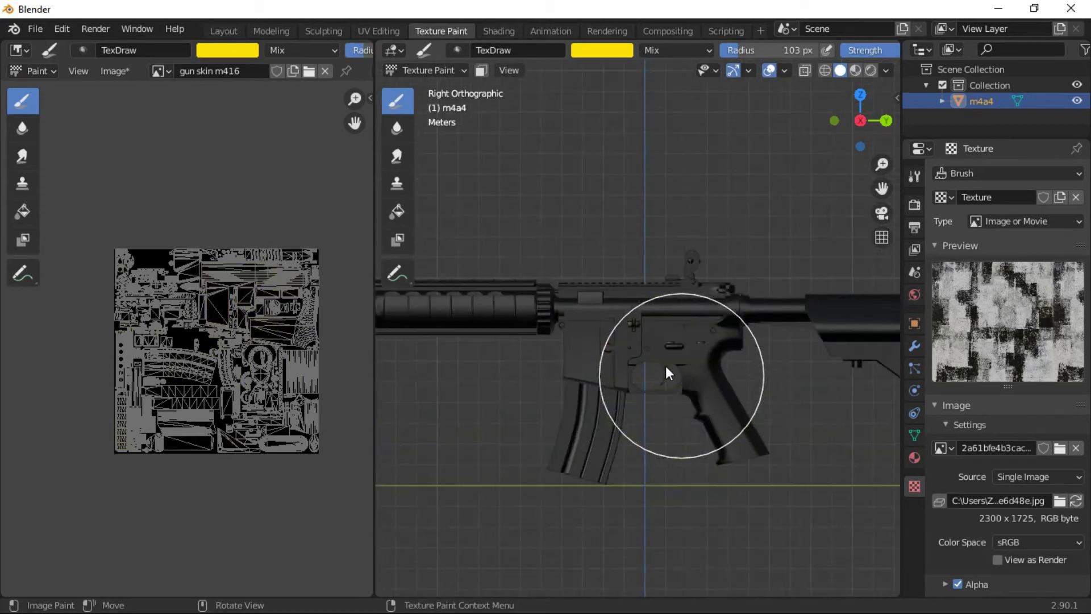
mouse_move(489, 307)
mouse_down()
mouse_move(581, 313)
mouse_move(624, 359)
mouse_up()
drag(671, 393, 768, 482)
drag(781, 373, 808, 395)
scroll(808, 394, down, 2)
scroll(806, 396, down, 3)
scroll(806, 399, up, 6)
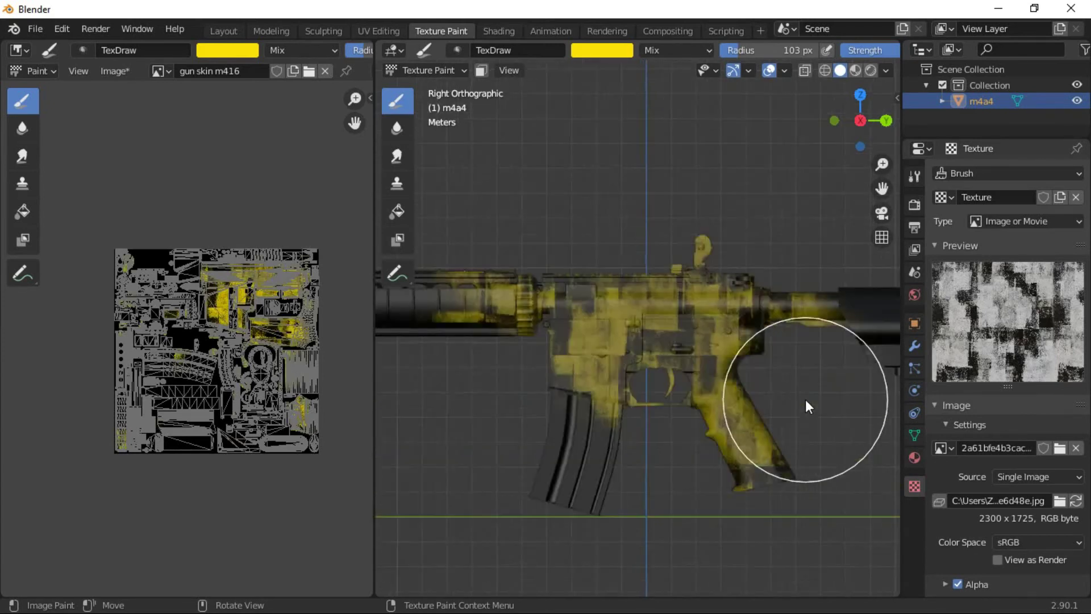
Paint yellow camo on the front handguard from the rifle's left side
key(ctrl+KP_3)
scroll(762, 379, down, 2)
scroll(760, 379, up, 3)
mouse_move(753, 369)
mouse_down()
mouse_move(731, 308)
mouse_move(748, 265)
mouse_move(628, 375)
mouse_move(569, 408)
mouse_move(474, 492)
mouse_up()
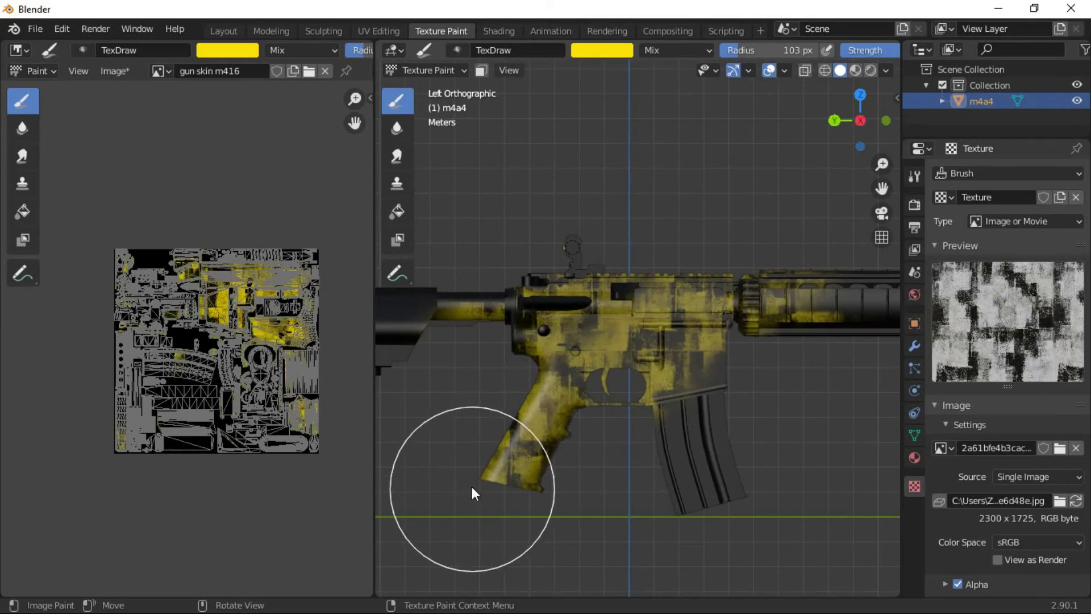
key(ctrl+KP_3)
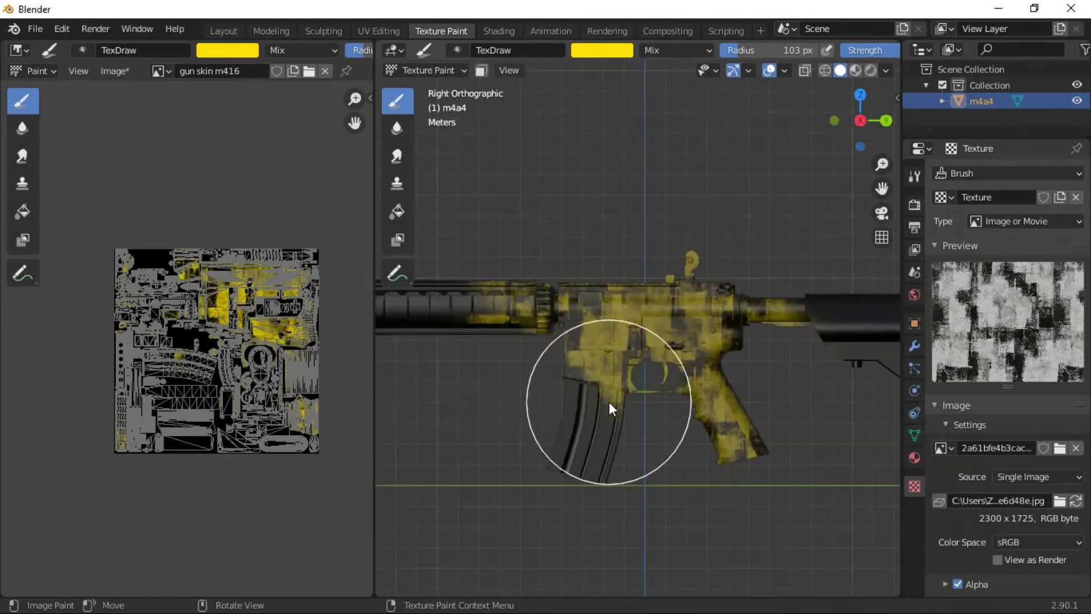
scroll(788, 278, down, 1)
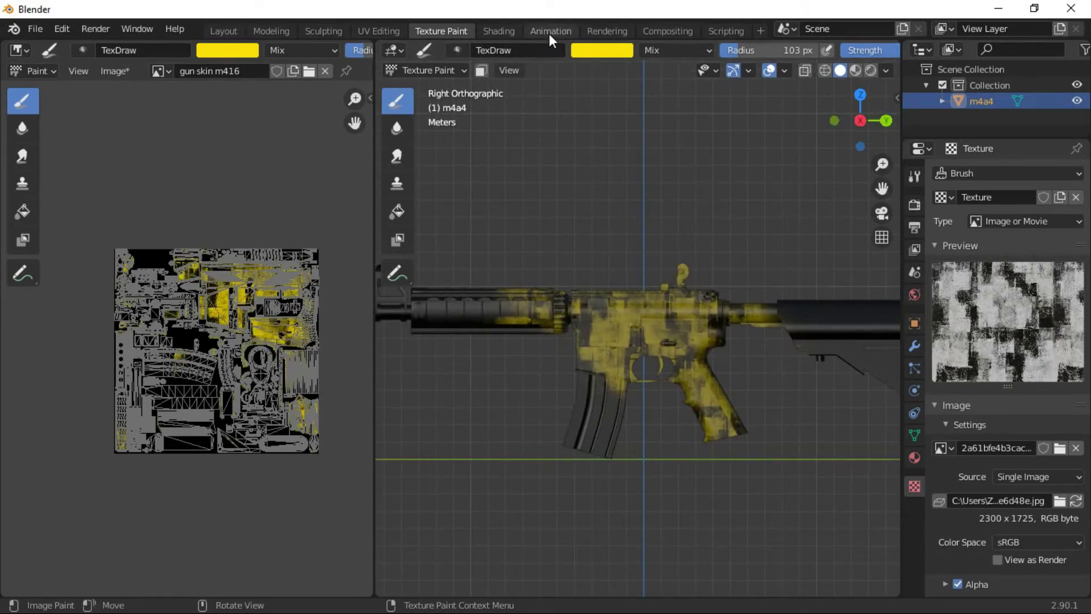
Switch the brush colour to red and paint the front sight and barrel
click(611, 49)
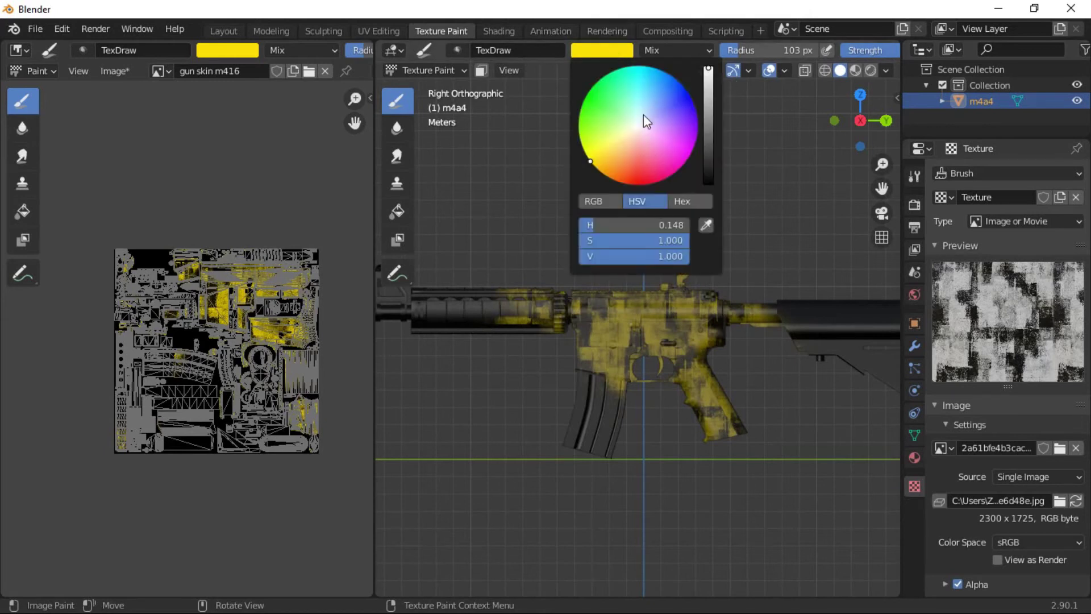
click(644, 160)
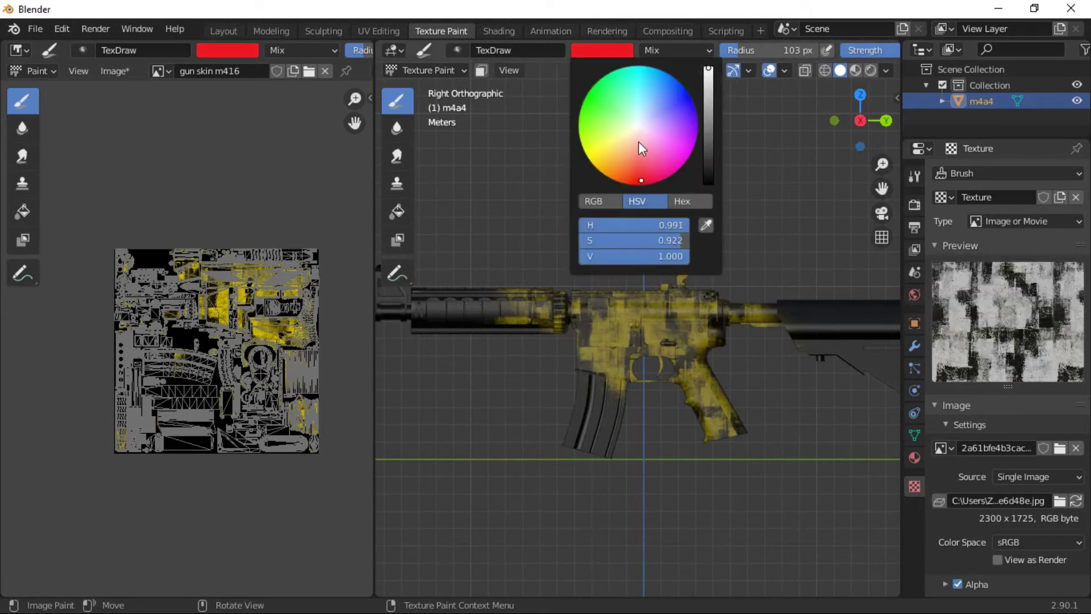
shift+middle_drag(563, 330, 744, 338)
drag(554, 284, 683, 398)
scroll(683, 397, down, 2)
scroll(688, 402, down, 3)
scroll(740, 383, up, 3)
scroll(635, 357, up, 3)
scroll(749, 328, up, 3)
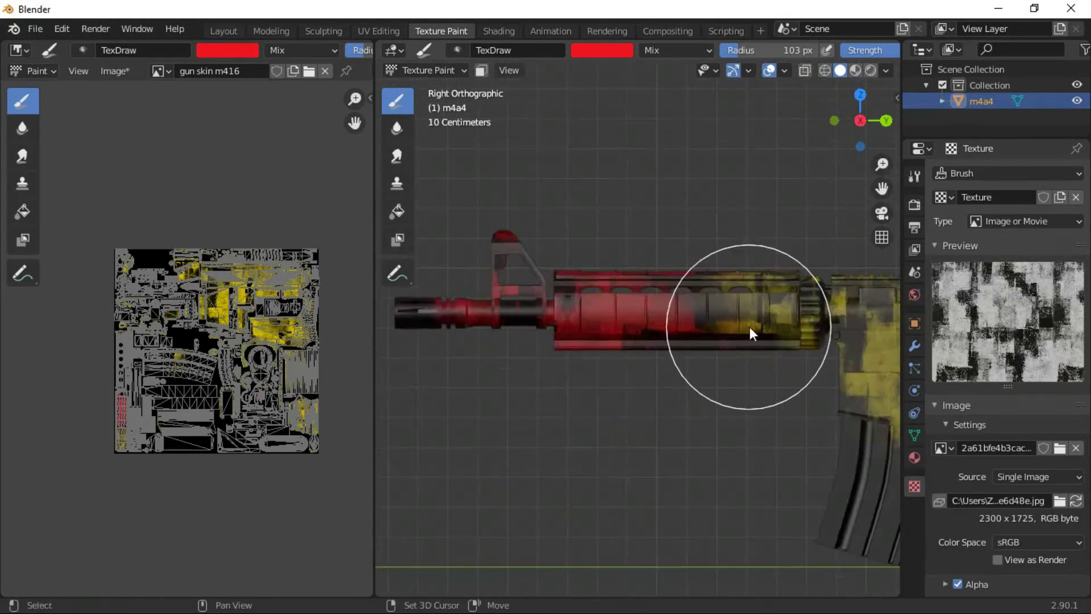
scroll(750, 328, up, 2)
scroll(454, 324, down, 1)
scroll(625, 303, down, 2)
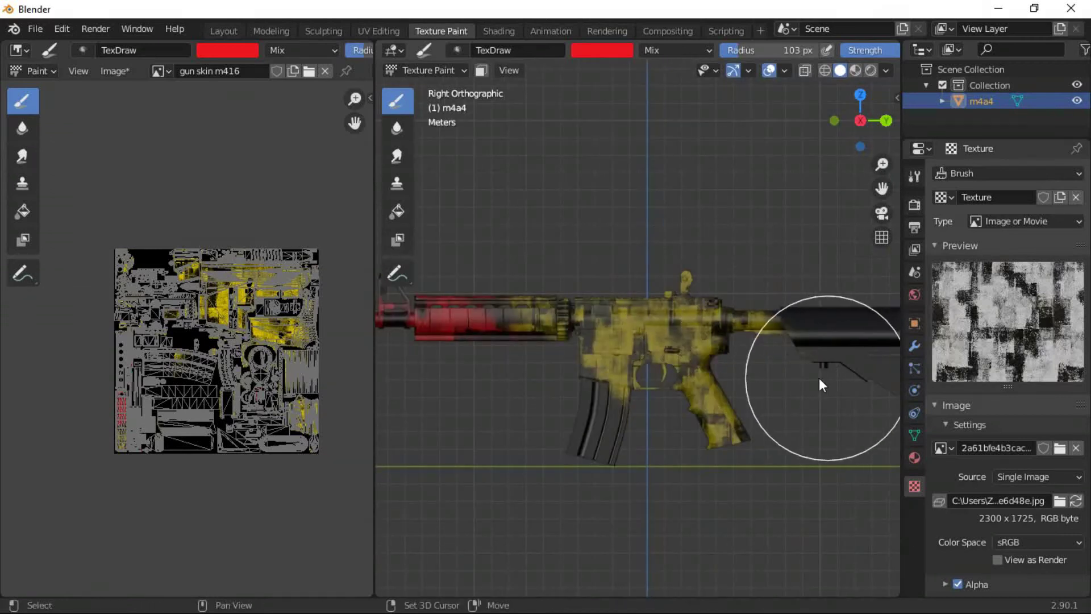
Paint the stock red and orbit around to inspect the red strokes
shift+middle_drag(821, 383, 575, 375)
click(594, 48)
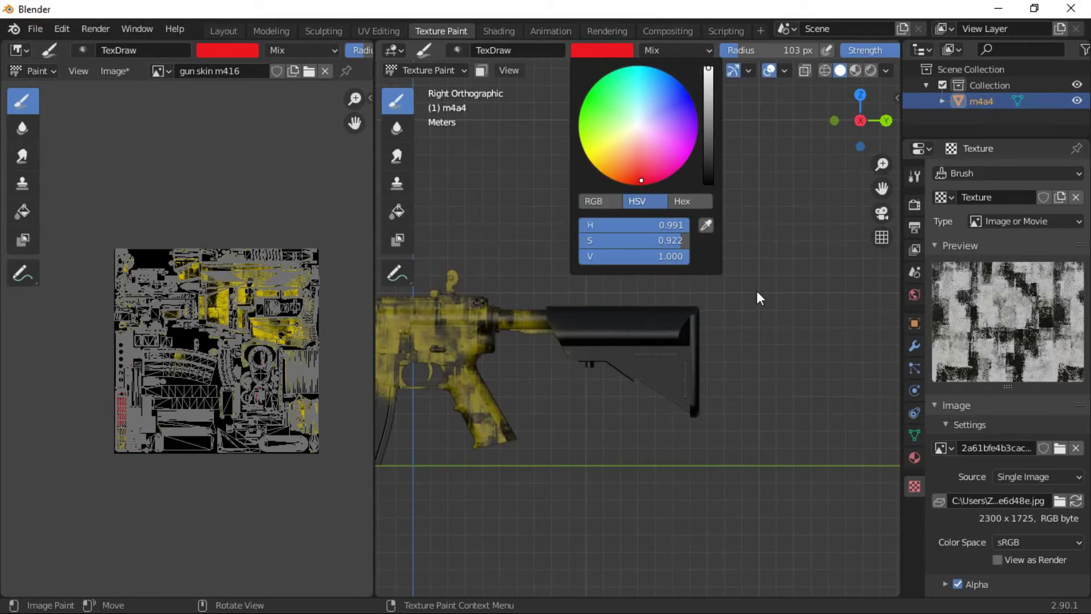
drag(596, 334, 602, 287)
mouse_move(698, 366)
mouse_down()
mouse_move(752, 418)
mouse_move(737, 376)
mouse_up()
scroll(734, 375, down, 3)
scroll(732, 375, up, 7)
mouse_move(731, 374)
middle_down()
mouse_move(479, 389)
mouse_move(582, 388)
mouse_move(495, 426)
mouse_move(657, 366)
mouse_move(640, 366)
mouse_move(746, 357)
middle_up()
scroll(541, 291, down, 2)
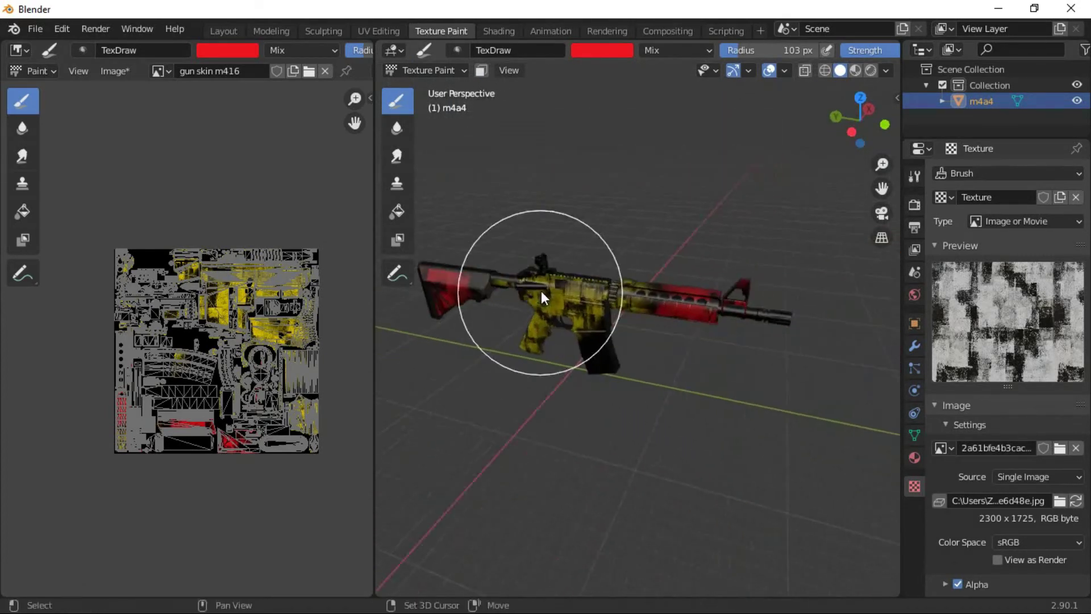
scroll(660, 314, up, 4)
scroll(662, 314, up, 2)
scroll(662, 313, down, 4)
scroll(667, 313, down, 1)
mouse_move(660, 318)
middle_down()
mouse_move(466, 307)
mouse_move(653, 293)
middle_up()
Undo the red strokes and set the brush colour back to yellow
key(ctrl+z)
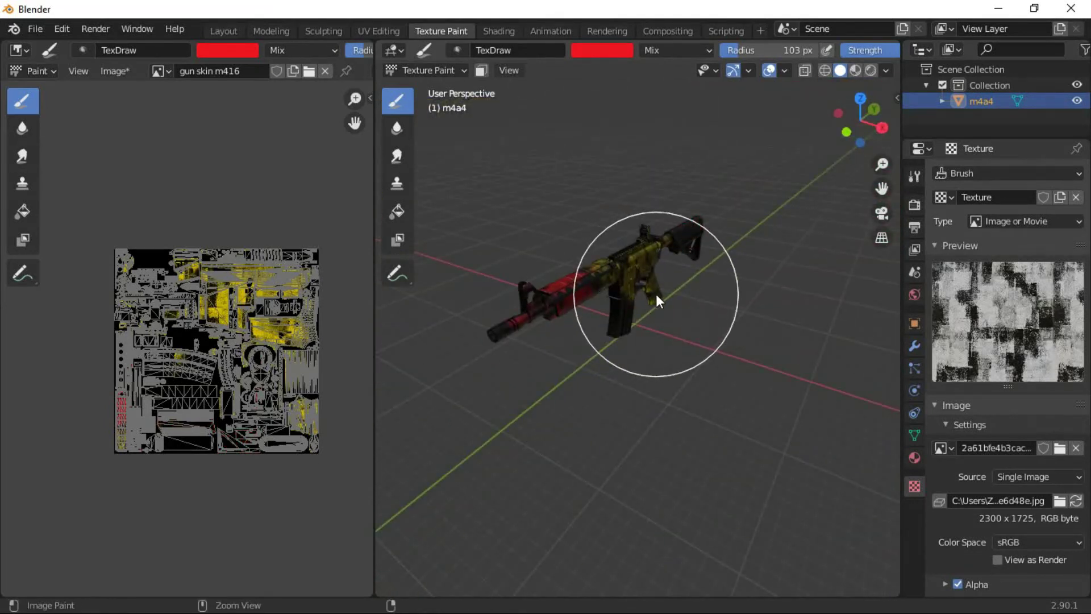
key(ctrl+z)
click(614, 51)
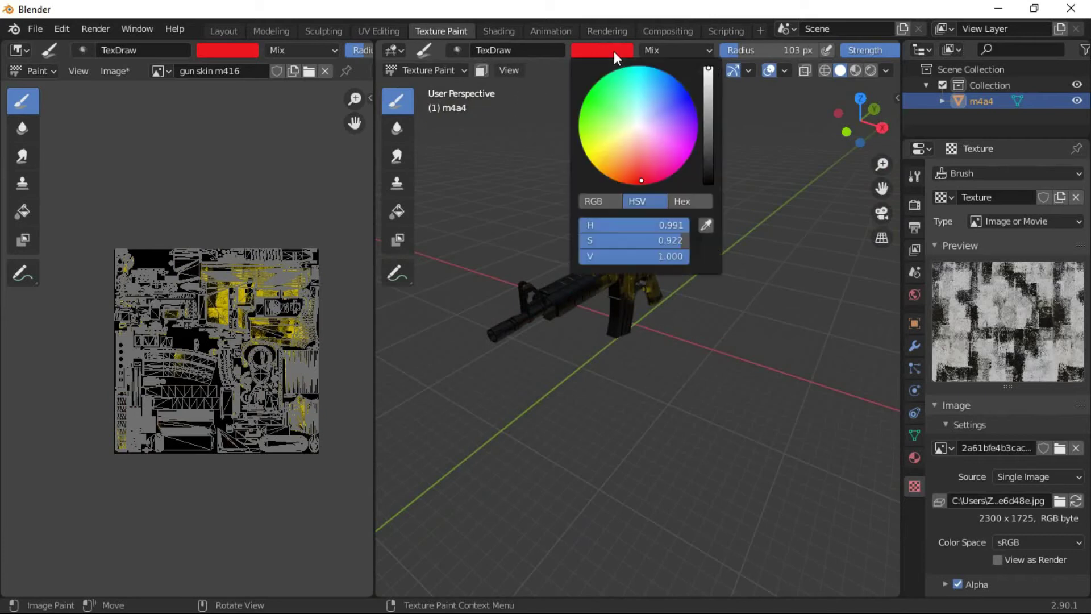
click(593, 151)
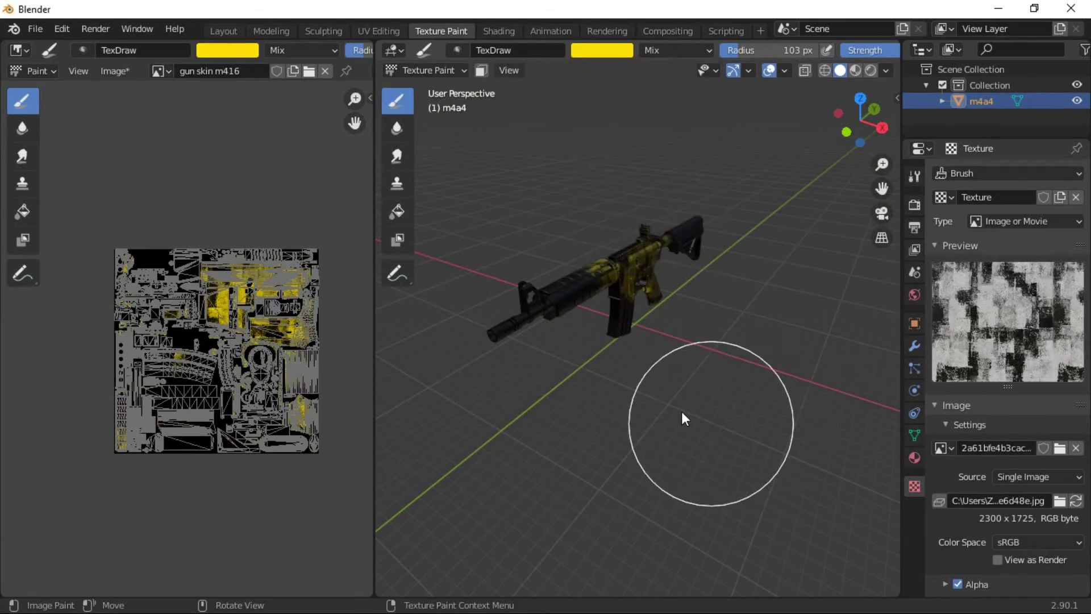
Paint yellow camo on the handguard and front sight from the right side
key(KP_3)
scroll(671, 352, up, 2)
scroll(625, 318, down, 2)
drag(604, 300, 623, 294)
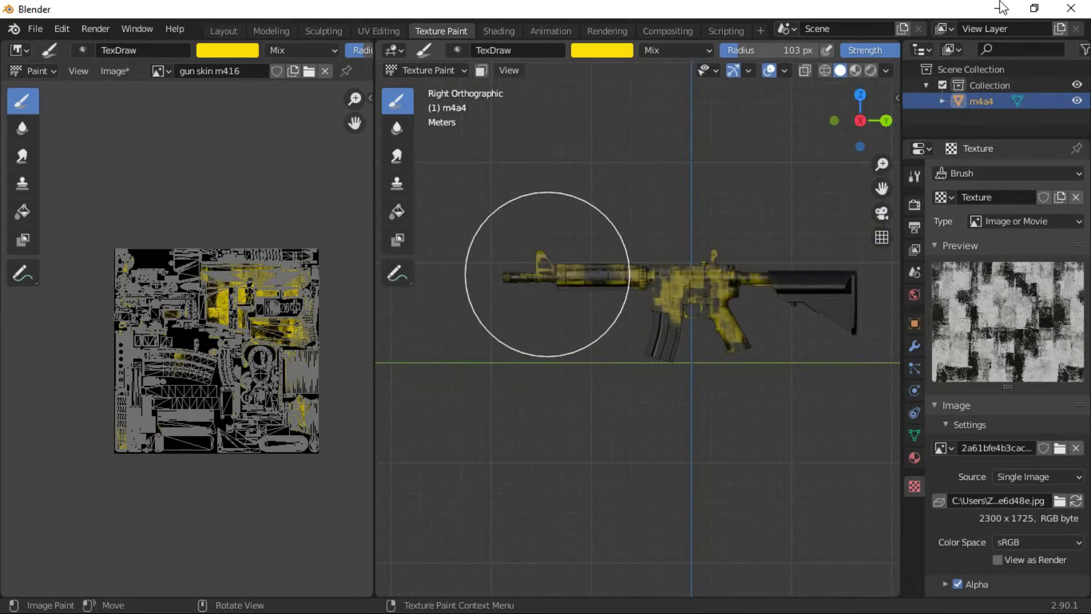
scroll(766, 341, up, 2)
scroll(773, 333, up, 2)
scroll(772, 333, up, 2)
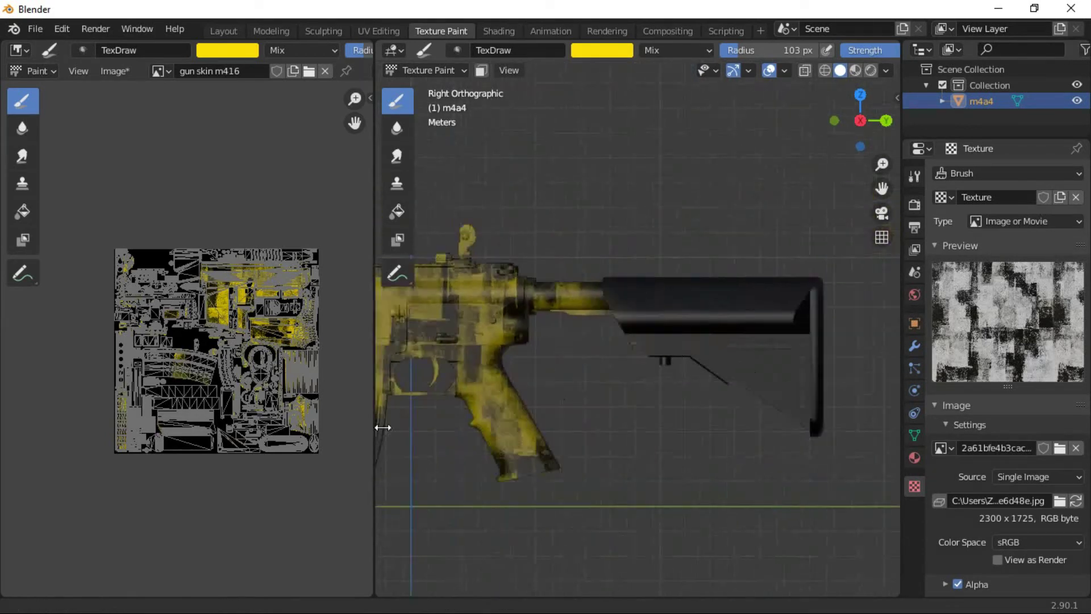
scroll(643, 318, up, 1)
scroll(615, 330, down, 1)
Paint yellow camo over the black stock, orbiting around it
scroll(586, 340, down, 1)
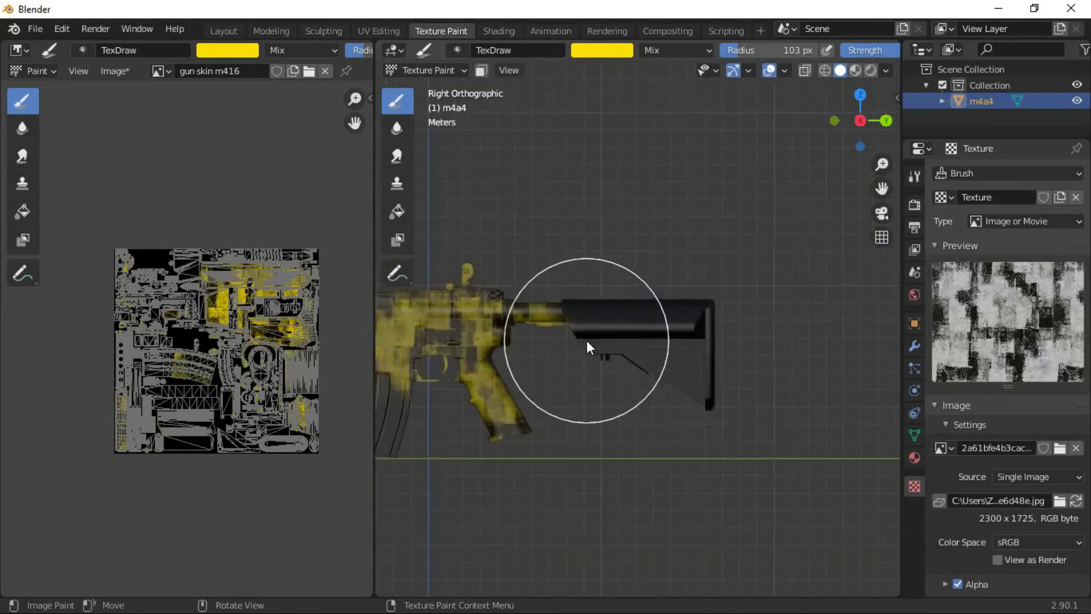
drag(597, 320, 679, 362)
scroll(728, 385, up, 1)
scroll(727, 385, up, 1)
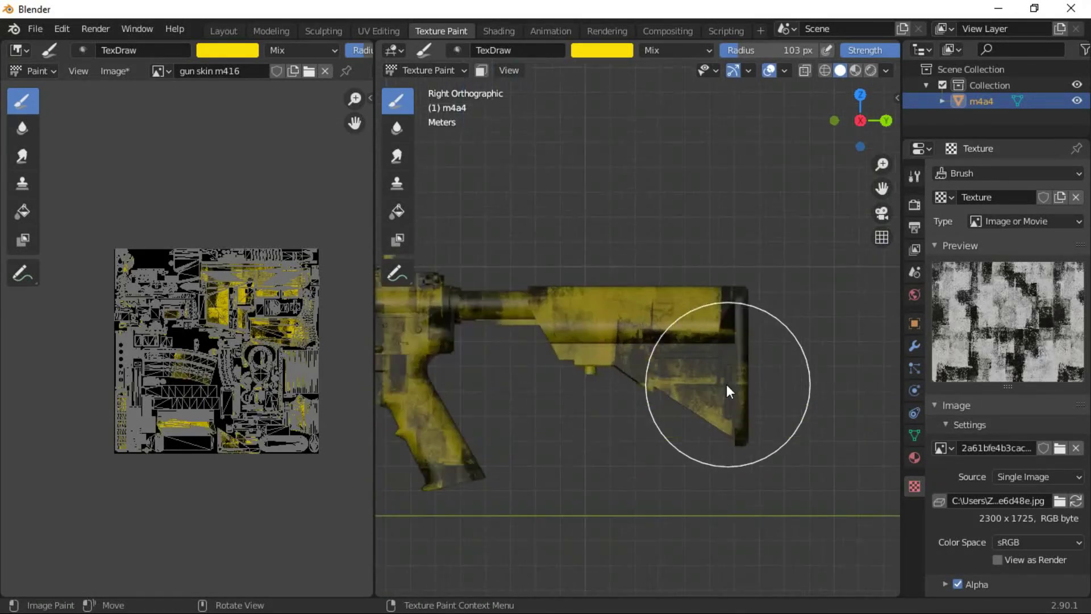
scroll(725, 385, up, 1)
scroll(724, 382, down, 1)
mouse_move(725, 382)
middle_down()
mouse_move(528, 406)
mouse_move(896, 399)
middle_up()
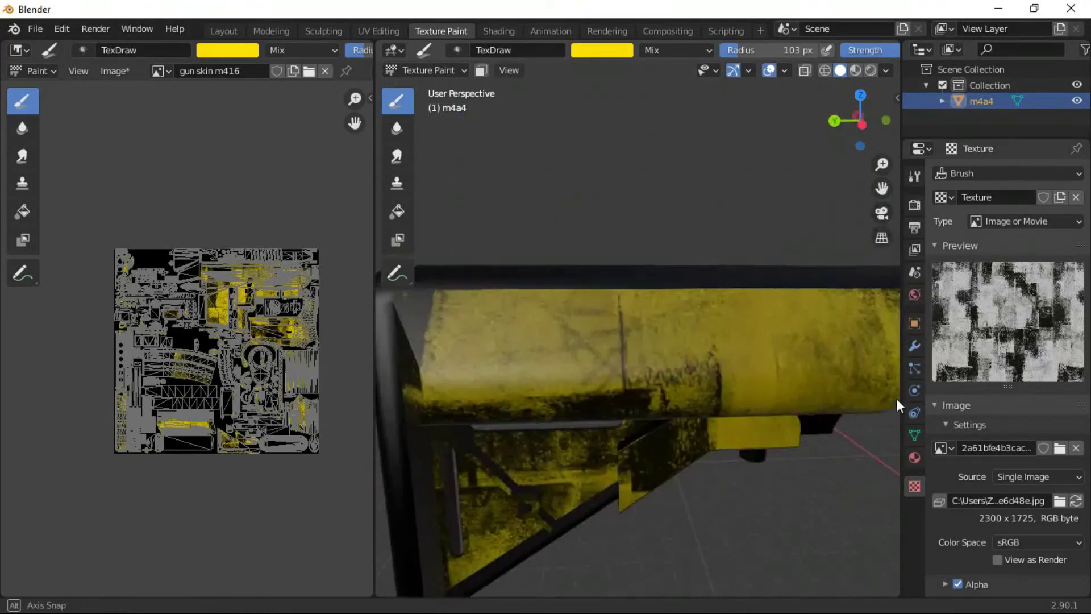
scroll(592, 398, down, 3)
scroll(726, 456, down, 1)
Paint yellow camo on the gun's left side in orthographic view
mouse_move(726, 455)
middle_down()
mouse_move(577, 445)
mouse_move(648, 434)
middle_up()
key(KP_5)
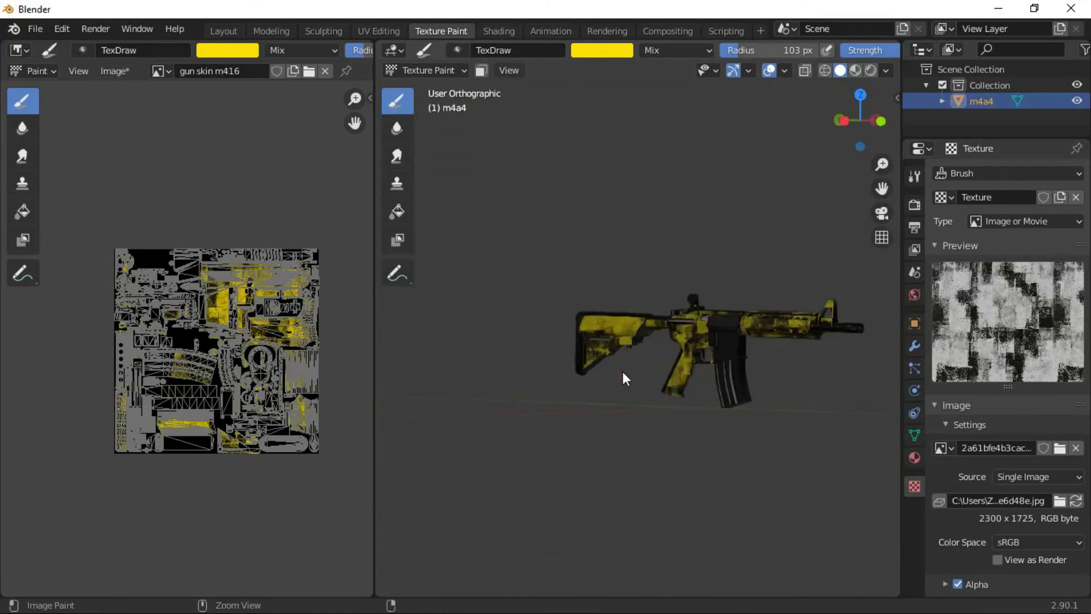
key(ctrl+KP_3)
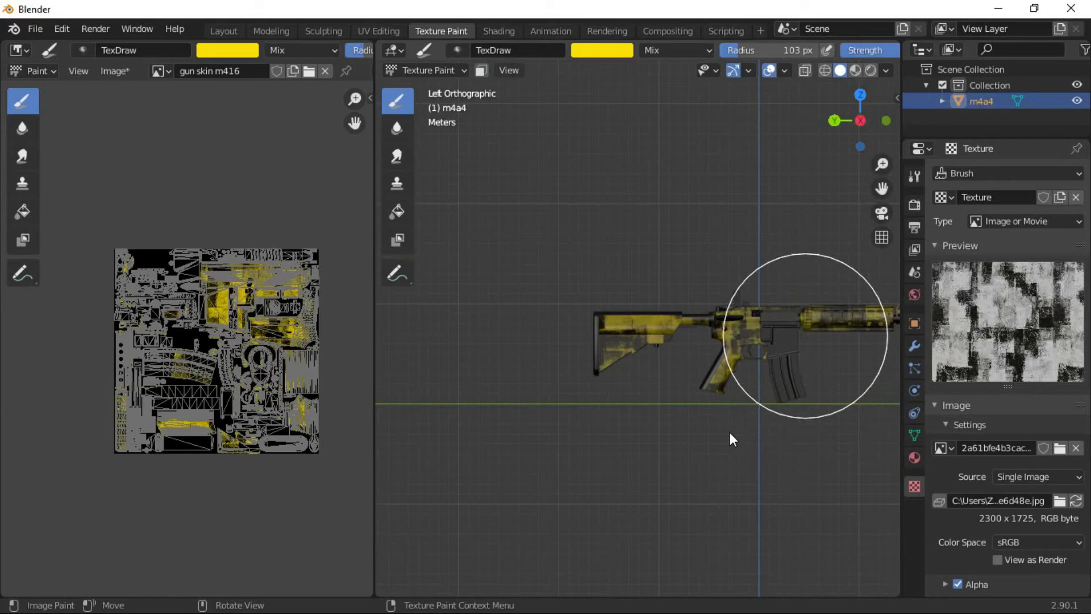
drag(729, 434, 738, 428)
mouse_move(739, 428)
middle_down()
mouse_move(575, 435)
mouse_move(476, 421)
middle_up()
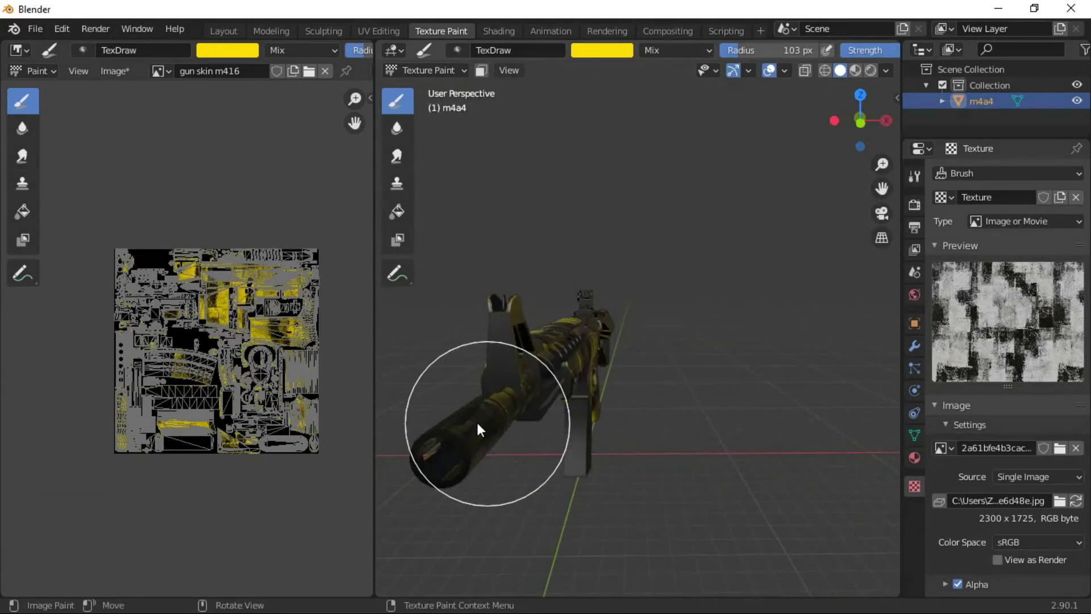
mouse_move(753, 443)
middle_down()
mouse_move(622, 459)
mouse_move(635, 395)
mouse_move(731, 344)
mouse_move(614, 340)
mouse_move(594, 382)
mouse_move(665, 485)
mouse_move(739, 356)
middle_up()
scroll(623, 459, up, 2)
scroll(634, 395, up, 3)
scroll(625, 399, down, 4)
scroll(698, 353, up, 3)
Cover the gun's mid-section in camo and return to the right side view
mouse_move(613, 336)
mouse_down()
mouse_move(878, 372)
mouse_move(824, 347)
mouse_move(784, 388)
mouse_up()
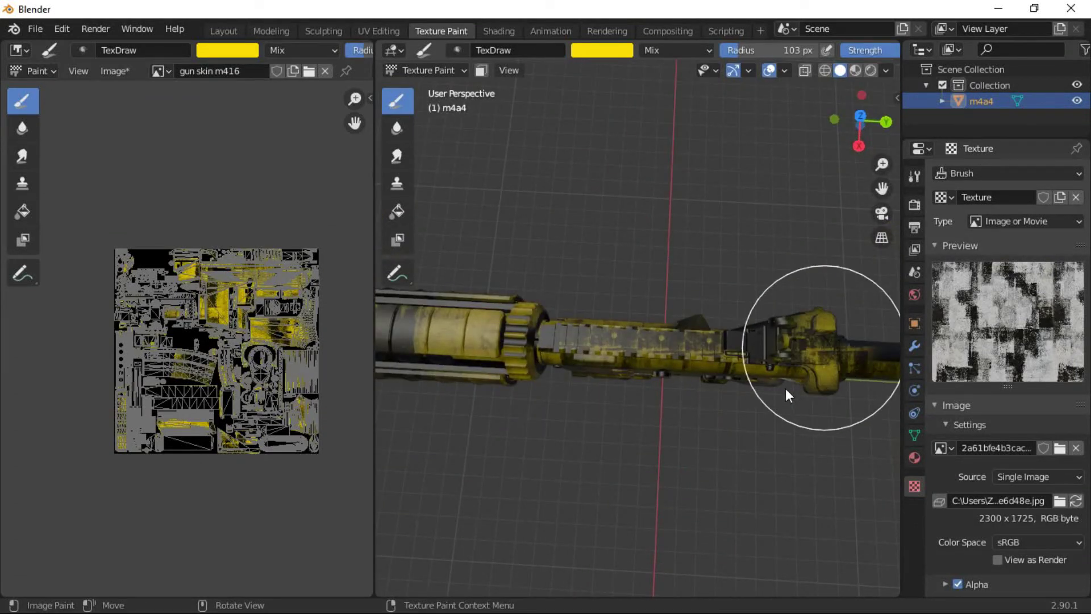
scroll(785, 388, down, 5)
mouse_move(785, 388)
middle_down()
mouse_move(801, 233)
mouse_move(834, 274)
mouse_move(563, 254)
mouse_move(670, 309)
mouse_move(734, 280)
mouse_move(539, 380)
mouse_move(636, 400)
mouse_move(648, 399)
mouse_move(625, 396)
mouse_move(628, 378)
mouse_move(785, 391)
mouse_move(702, 397)
middle_up()
scroll(522, 369, up, 3)
scroll(532, 399, up, 2)
scroll(701, 397, down, 3)
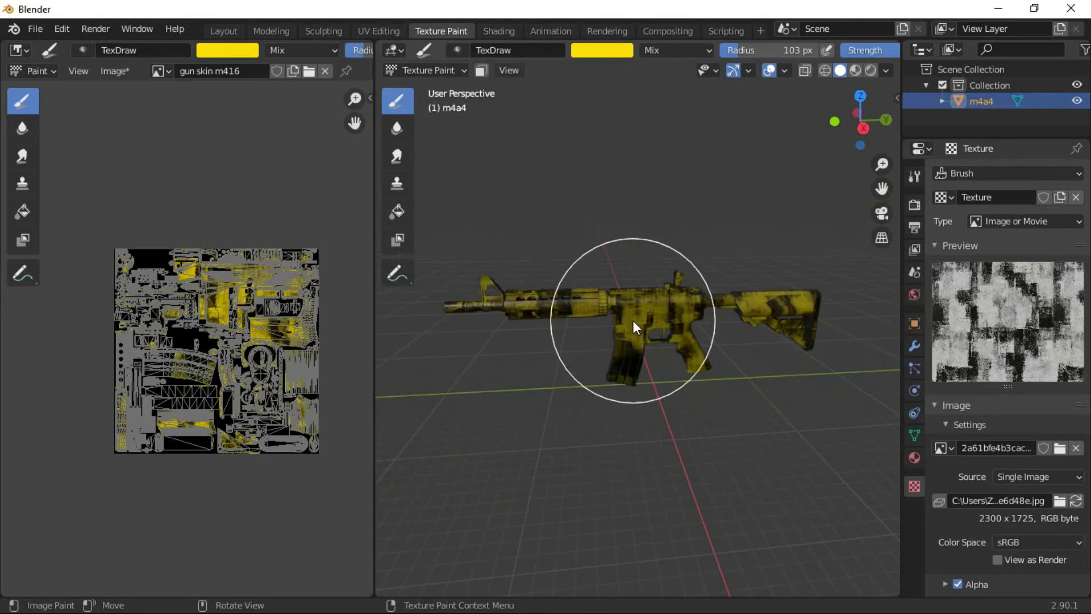
key(KP_3)
scroll(784, 452, up, 10)
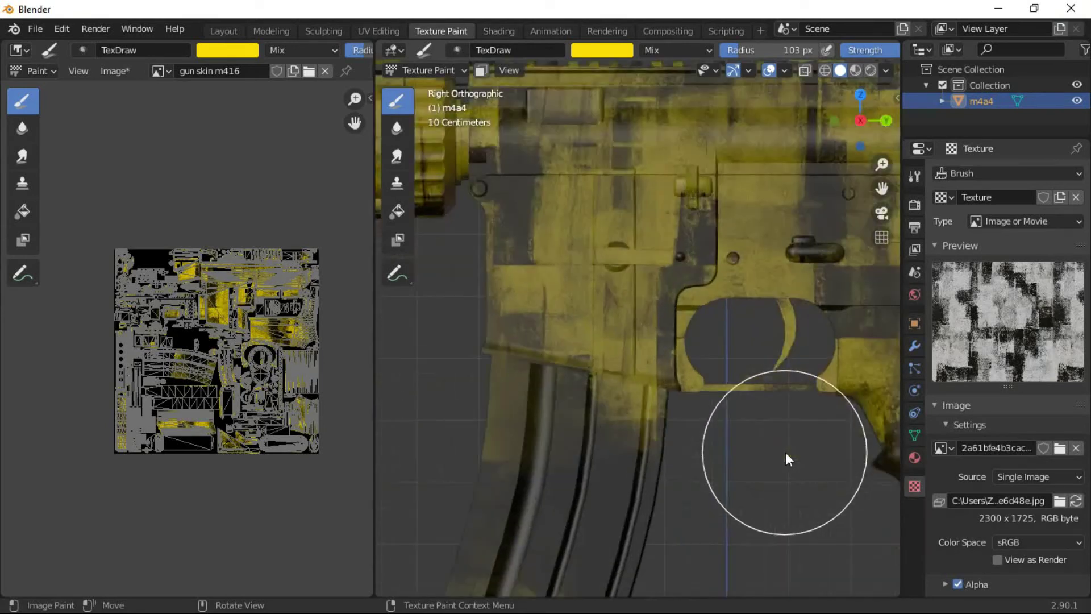
scroll(602, 429, down, 10)
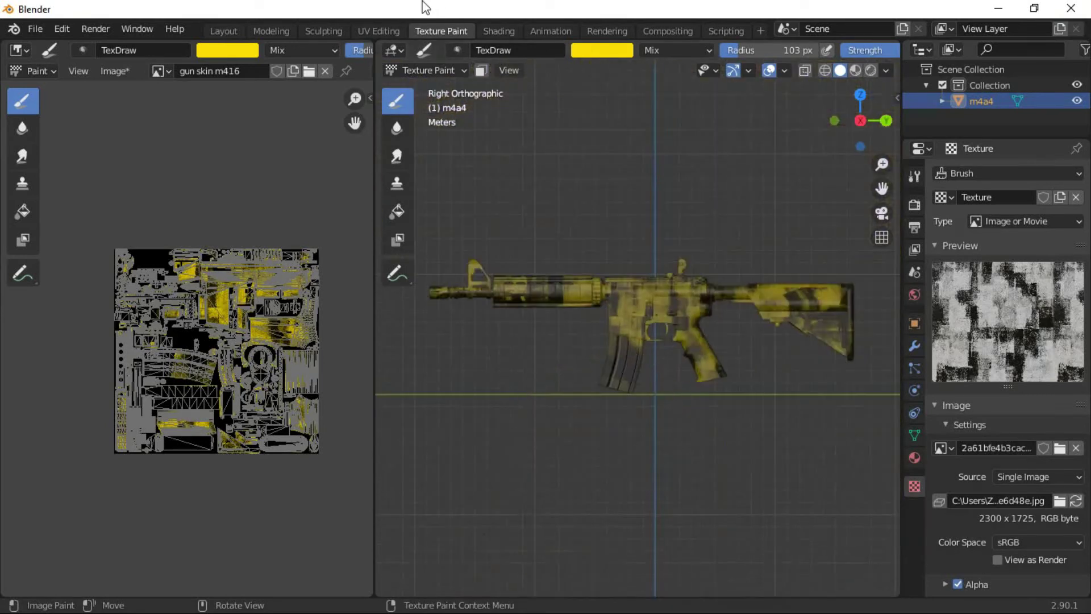
Inspect the gun in the Shading workspace and snap to an orthographic right view
click(505, 30)
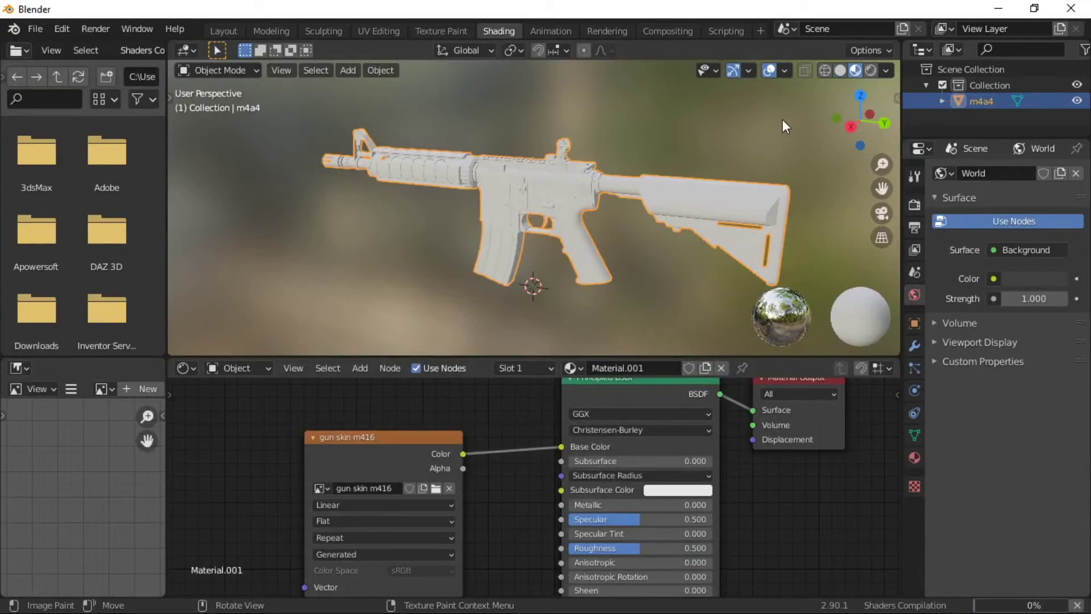
click(625, 264)
mouse_move(521, 258)
middle_down()
mouse_move(268, 260)
mouse_move(475, 274)
mouse_move(439, 232)
middle_up()
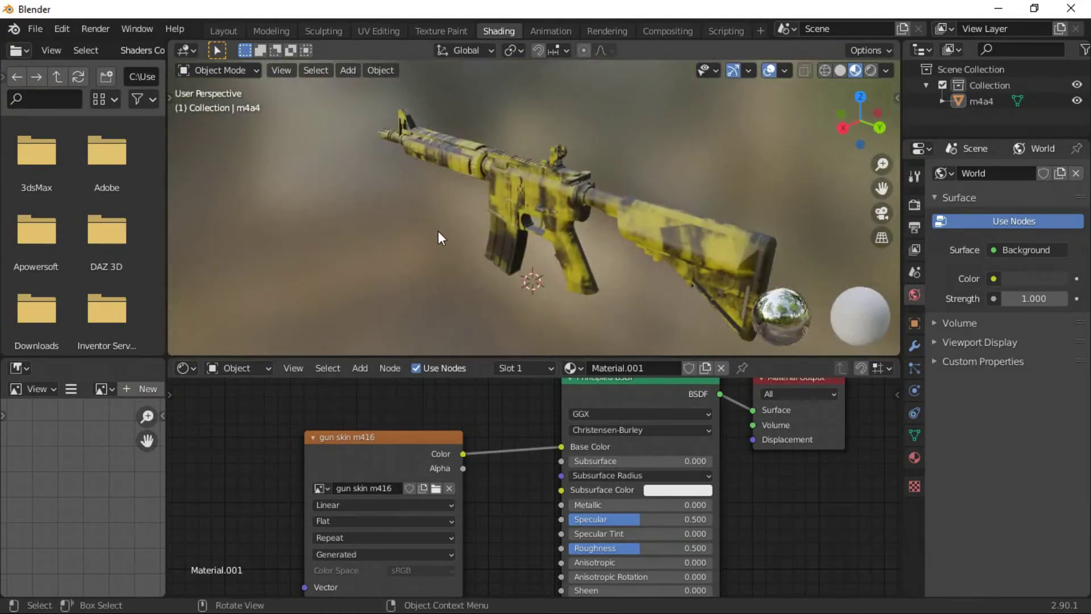
click(532, 222)
key(KP_5)
key(KP_3)
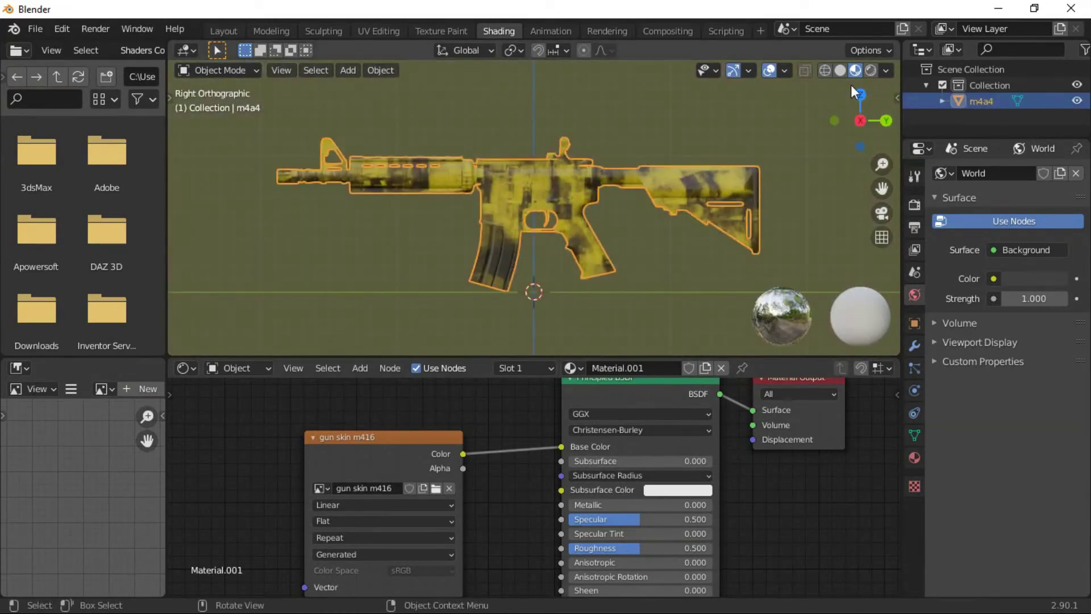
In Layout, turn on rendered shading and add a Sun light
click(230, 32)
click(666, 217)
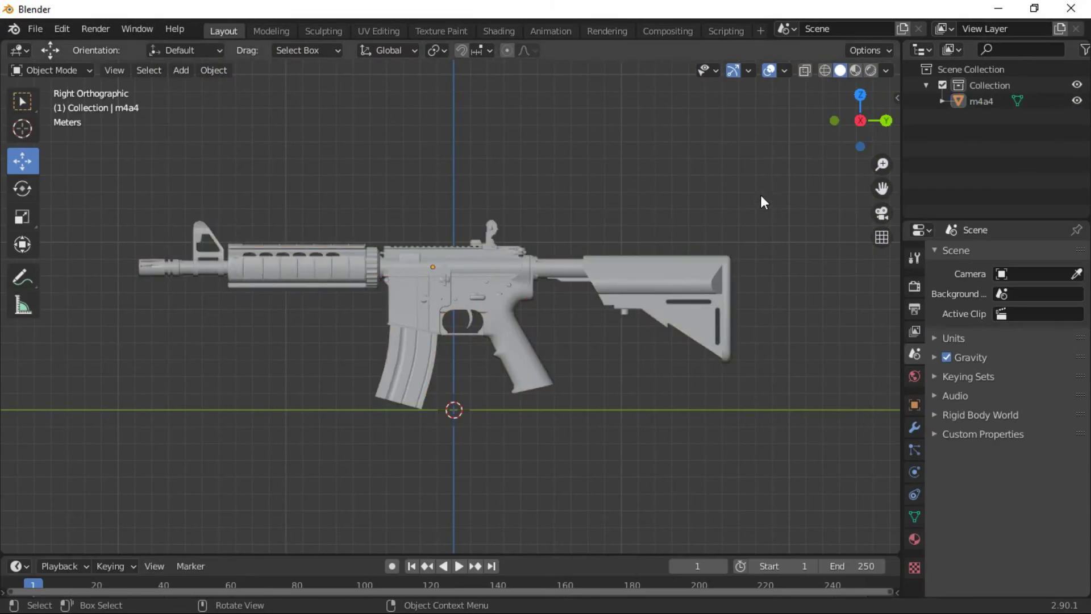
key(z)
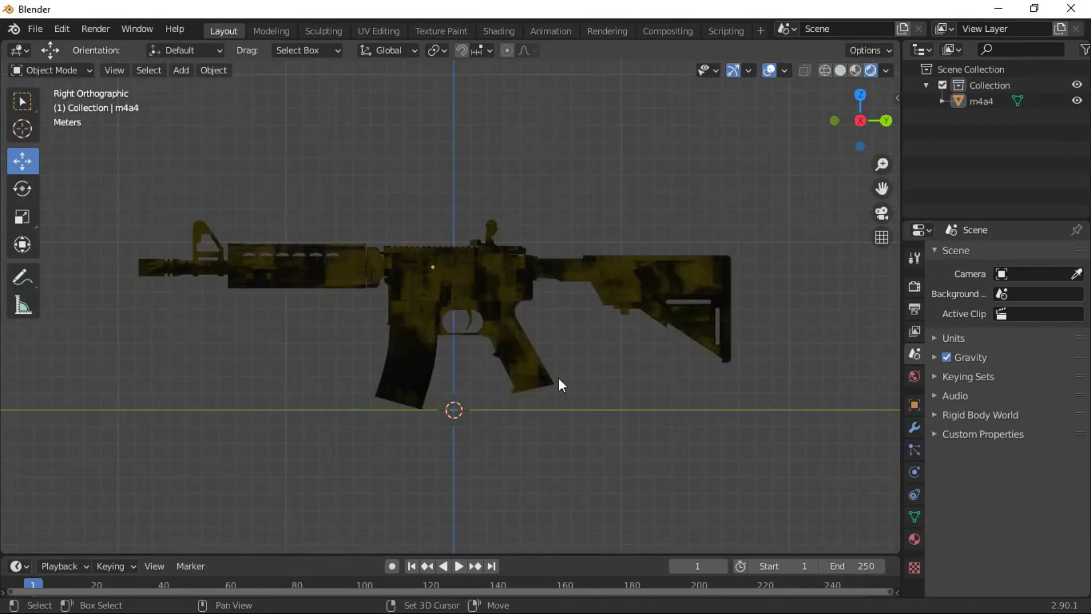
key(shift+a)
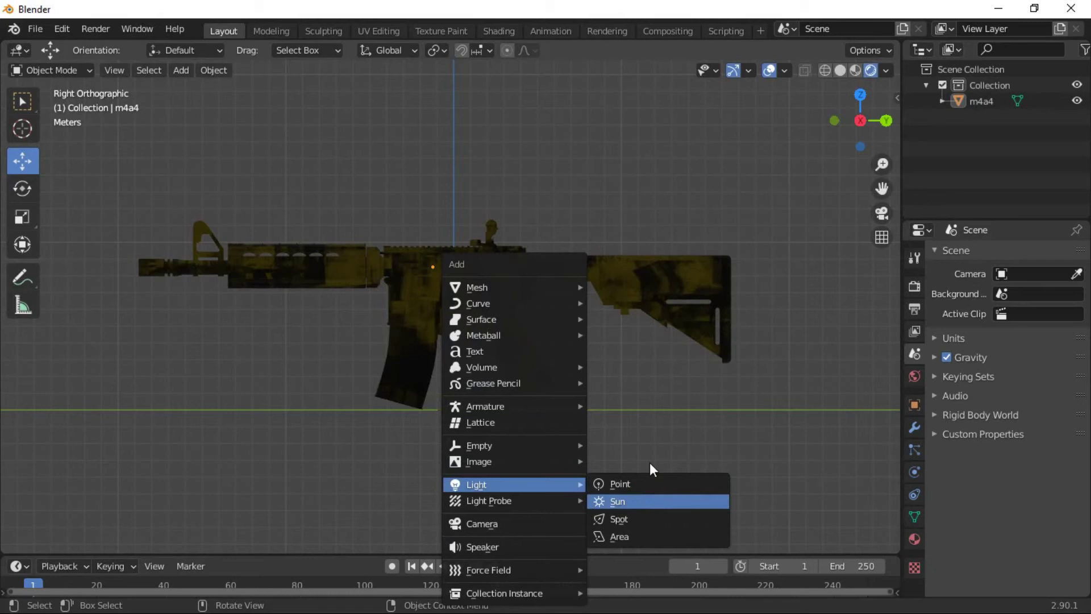
click(649, 462)
Select the rifle from the right side view and enter Edit Mode
mouse_move(665, 413)
middle_down()
mouse_move(614, 356)
mouse_move(803, 425)
mouse_move(856, 344)
mouse_move(643, 378)
mouse_move(520, 377)
mouse_move(558, 378)
middle_up()
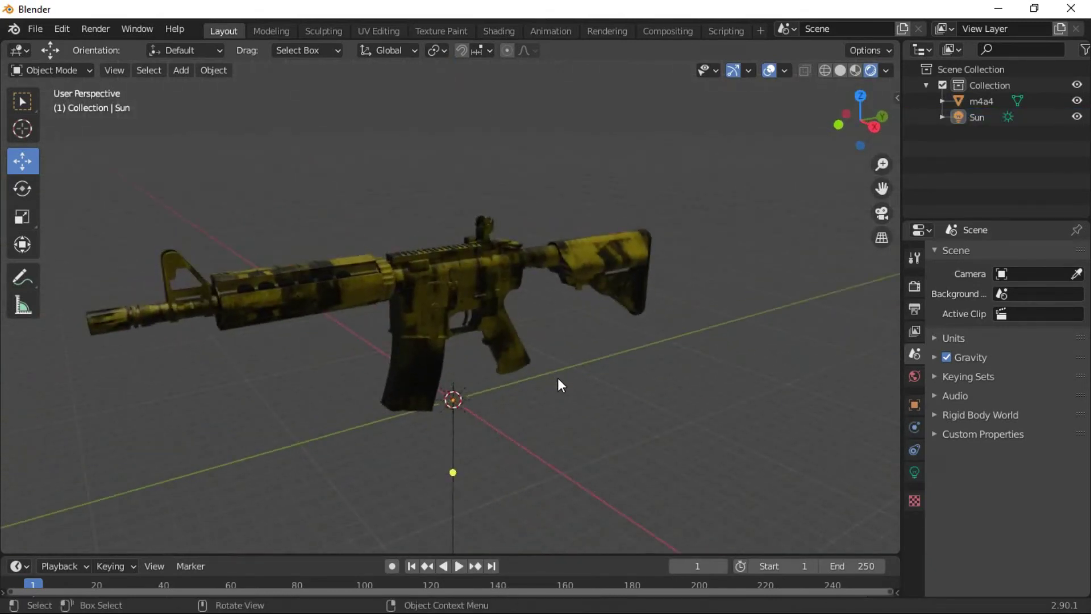
key(KP_3)
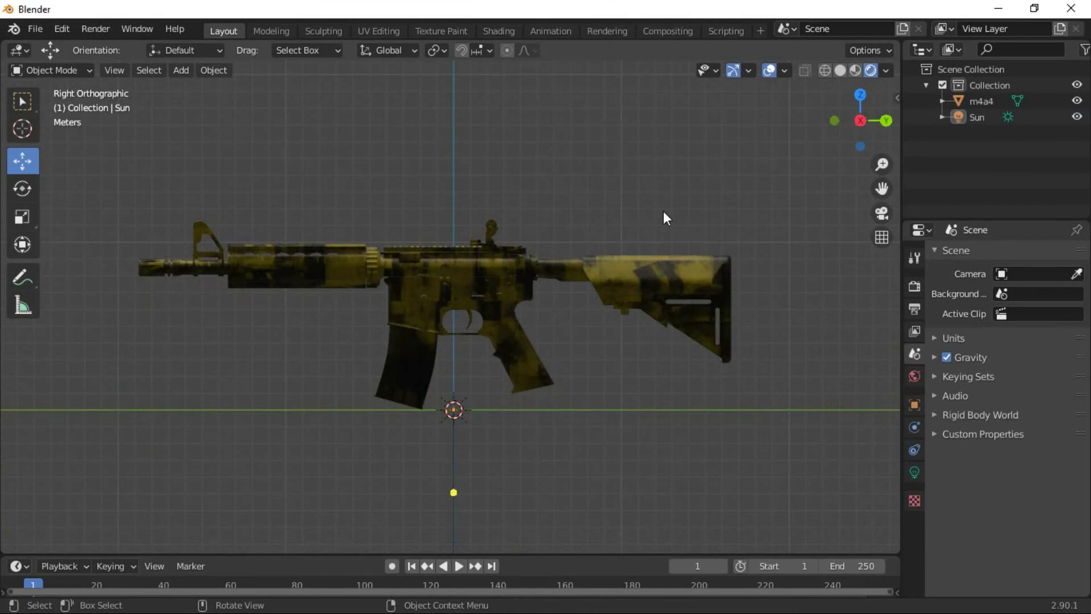
click(477, 335)
key(Tab)
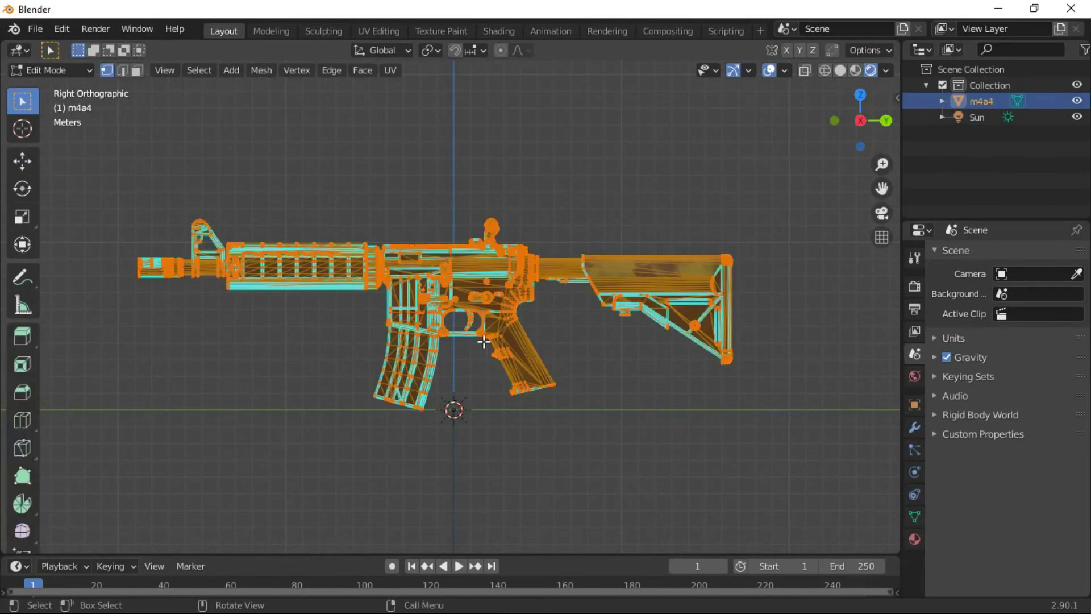
Separate the rifle mesh by loose parts and select only the magazine
key(p)
click(480, 367)
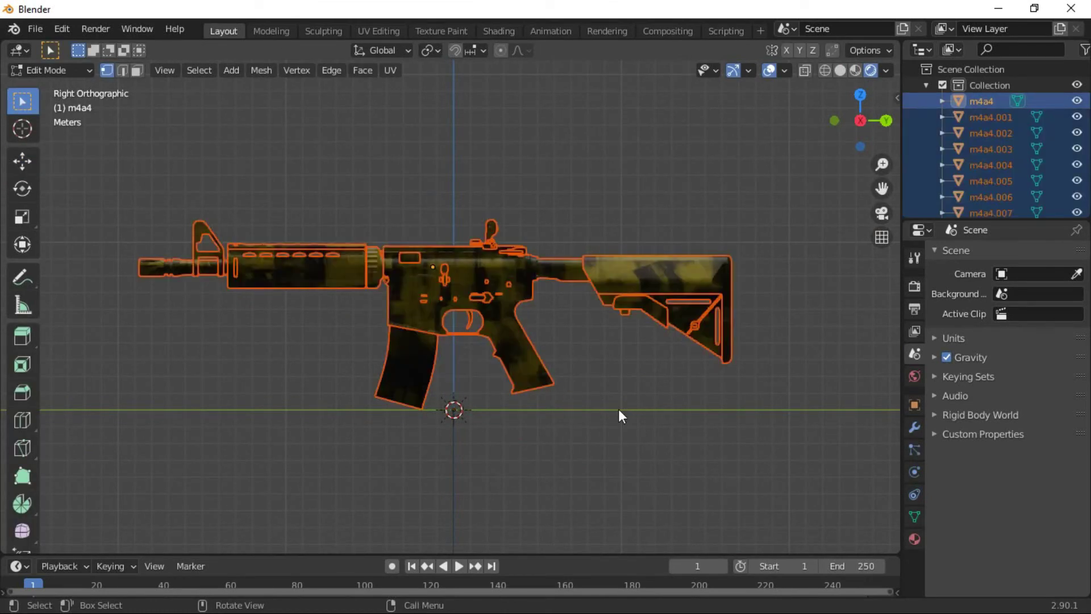
key(Tab)
click(482, 387)
click(408, 375)
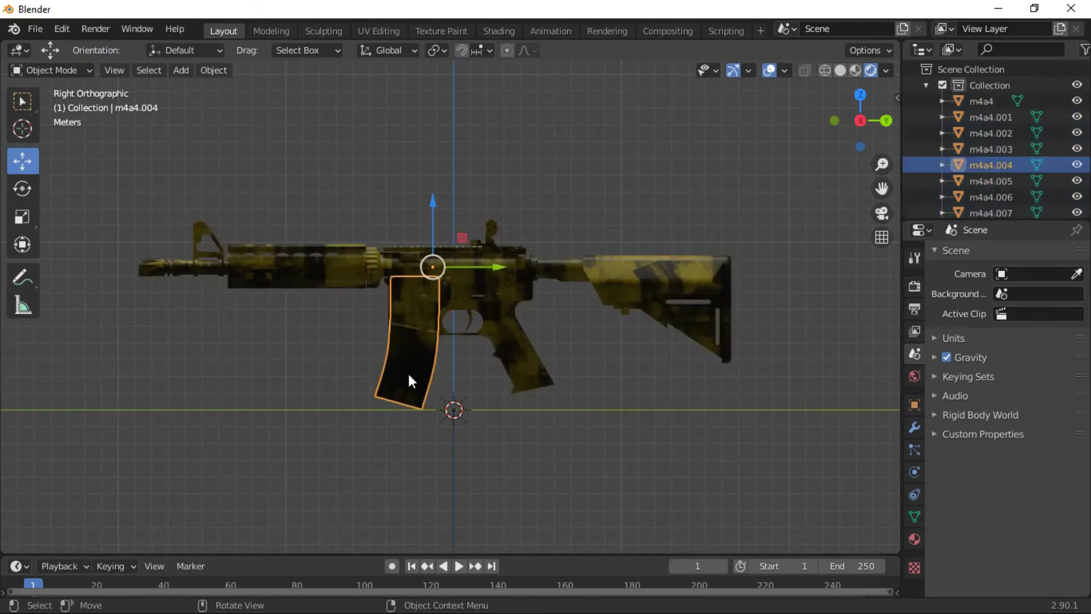
Give the magazine its own new material, Material.002, replacing the shared one
click(498, 31)
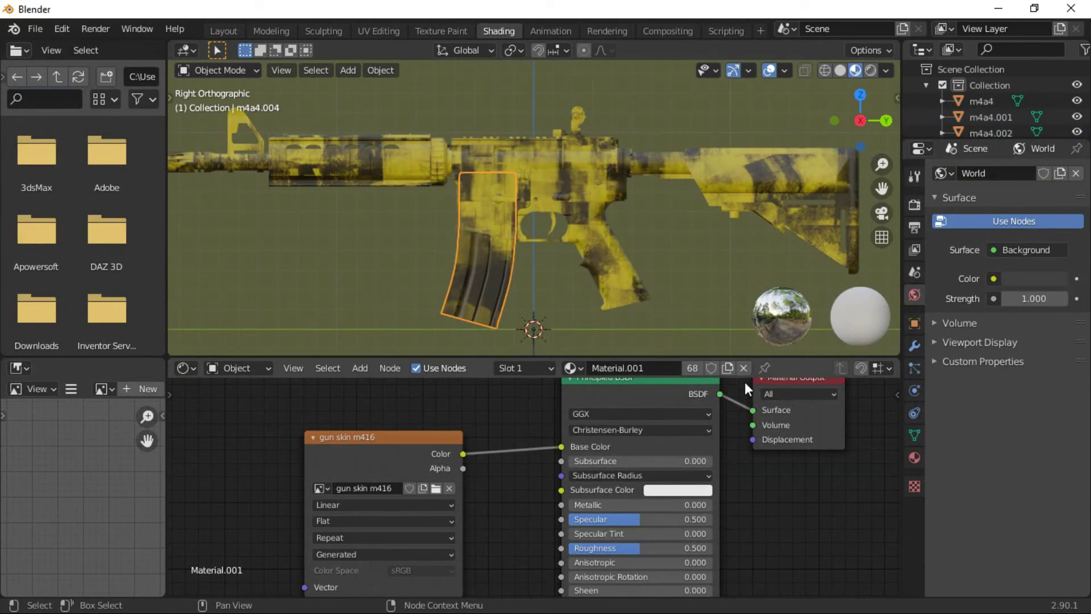
click(744, 369)
mouse_move(558, 270)
middle_down()
mouse_move(652, 229)
mouse_move(479, 250)
middle_up()
click(484, 250)
key(KP_3)
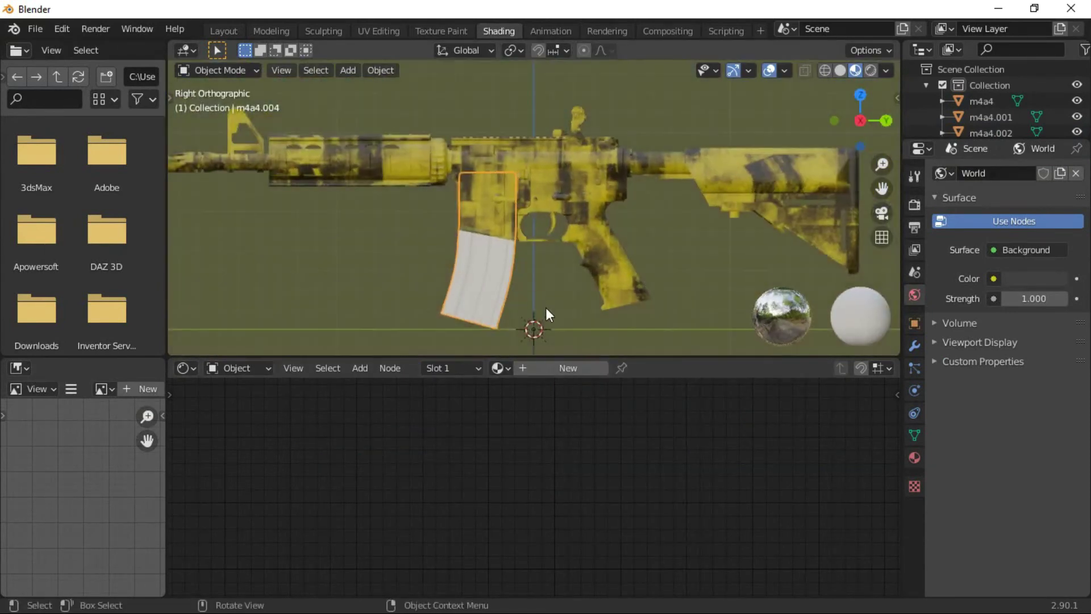
click(552, 367)
scroll(687, 461, up, 2)
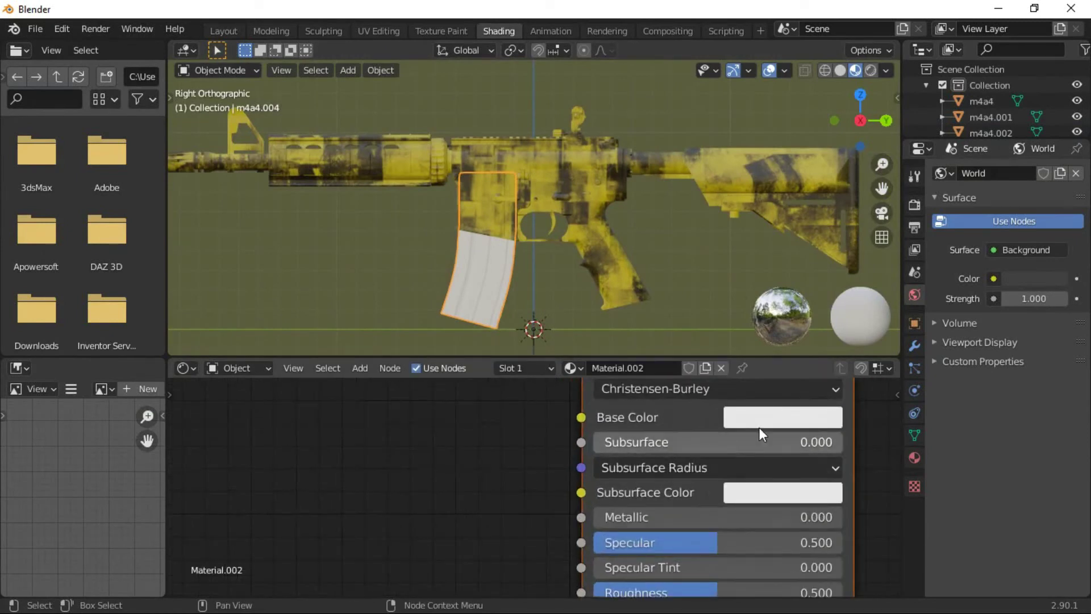
Eyedrop a near-black Base Color from the rifle for Material.002
click(761, 419)
click(930, 305)
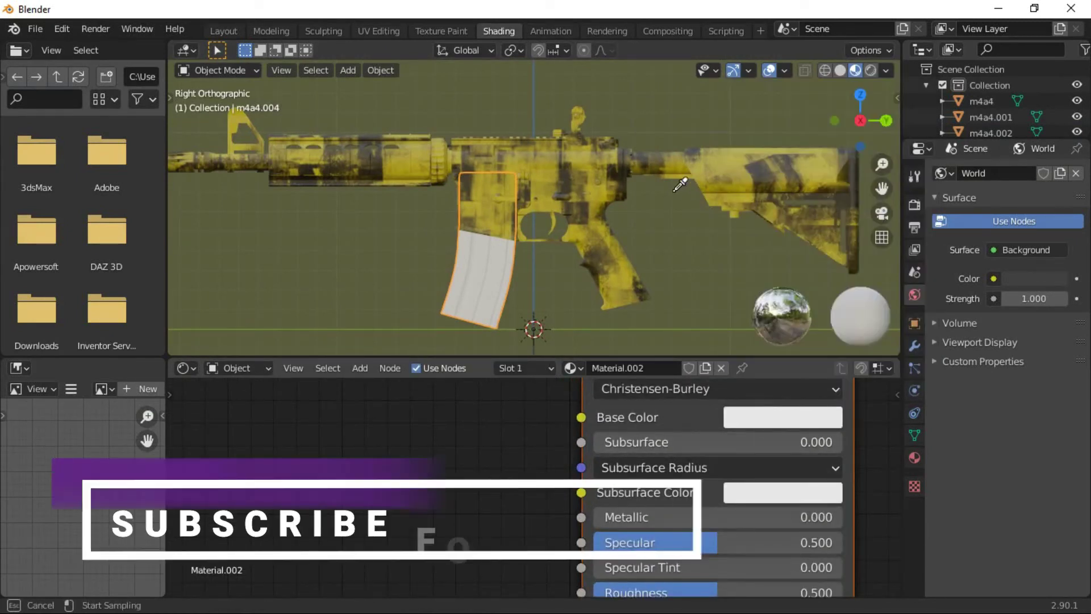
click(627, 173)
mouse_move(673, 258)
middle_down()
mouse_move(573, 285)
mouse_move(667, 270)
mouse_move(637, 250)
middle_up()
key(KP_3)
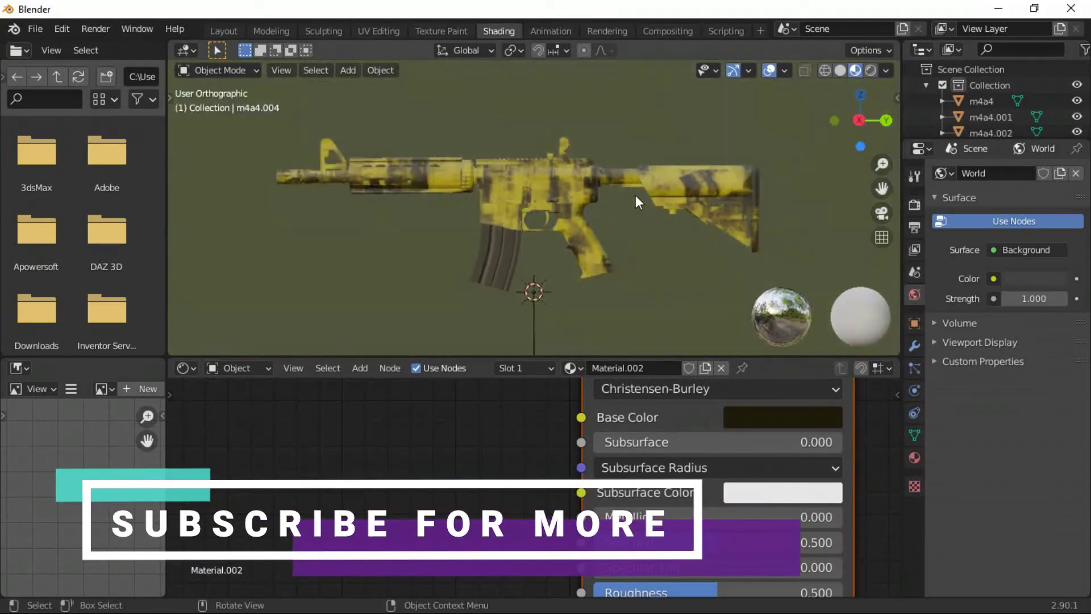
click(626, 177)
scroll(666, 186, up, 2)
Separate the receiver's front strip faces, including the thin lower strip, into their own object
scroll(631, 228, up, 1)
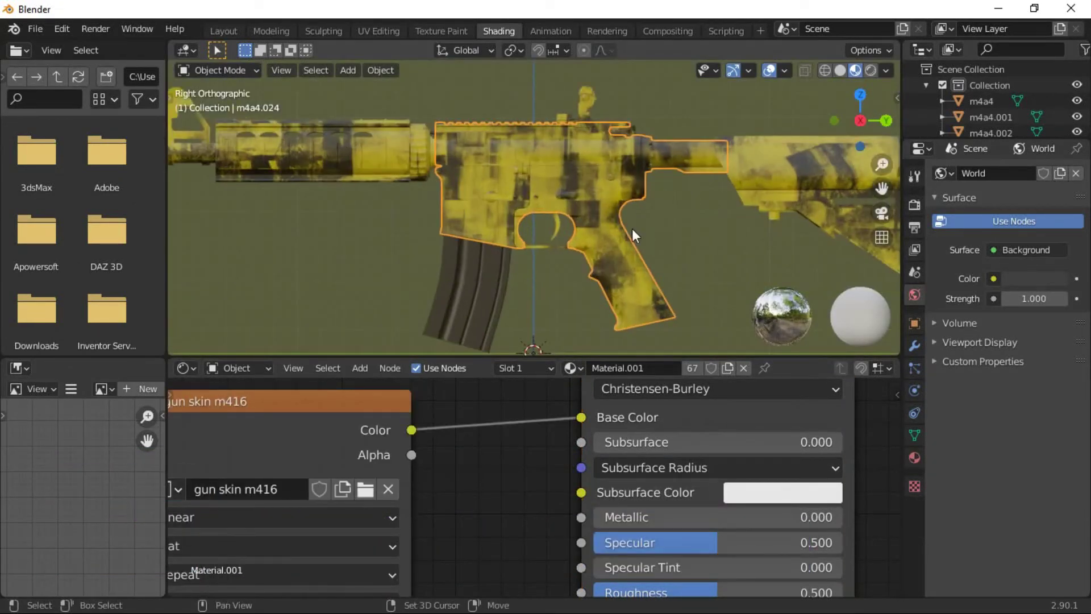
scroll(541, 290, up, 2)
key(Tab)
scroll(601, 199, up, 2)
scroll(601, 199, up, 2)
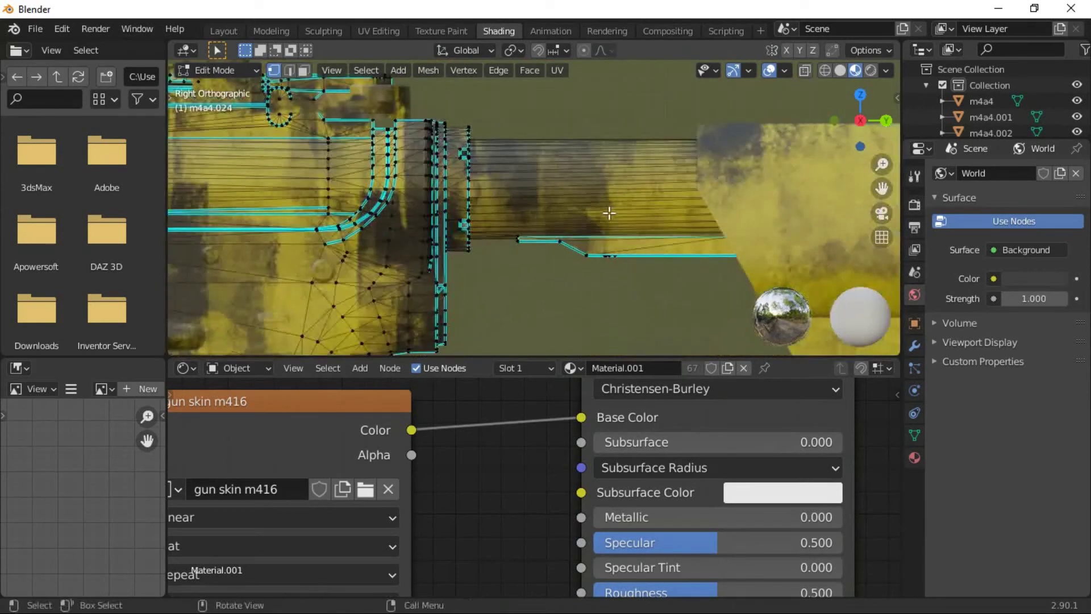
shift+middle_drag(609, 215, 592, 247)
click(806, 72)
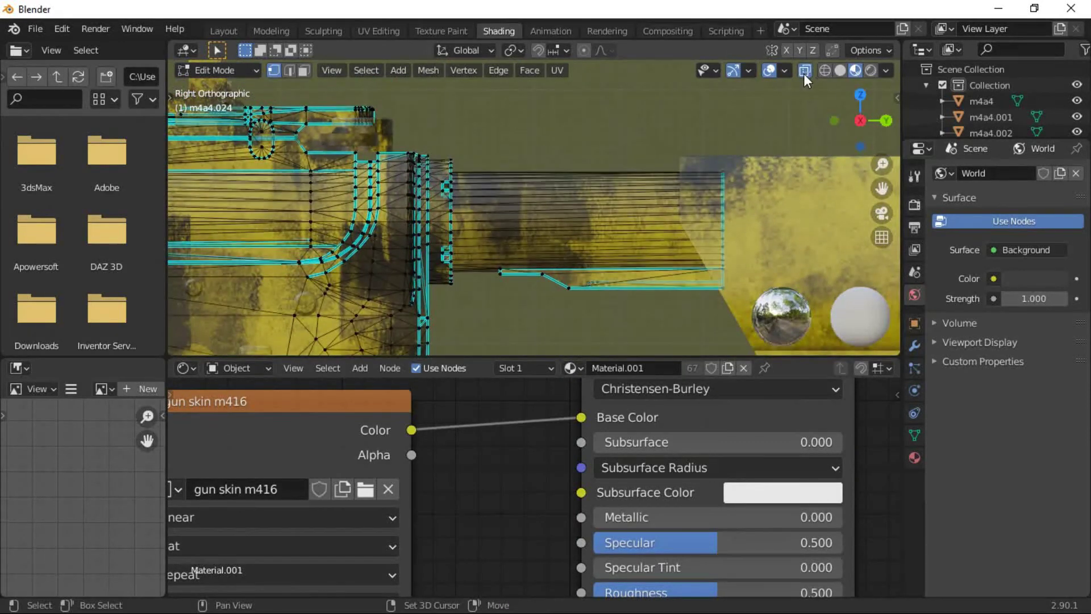
click(308, 69)
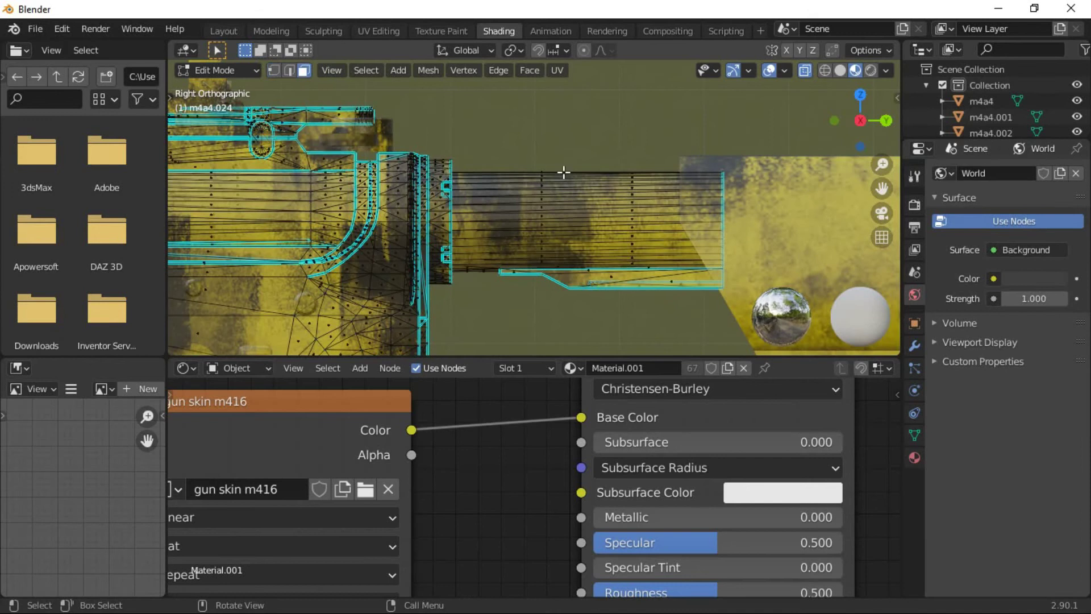
key(c)
drag(548, 177, 556, 256)
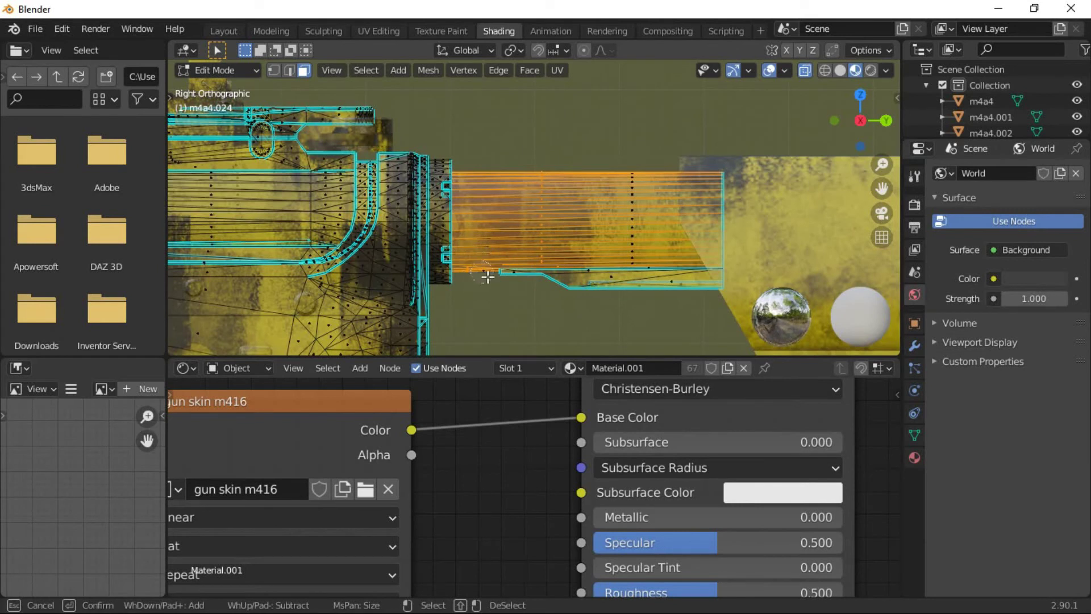
drag(635, 171, 644, 239)
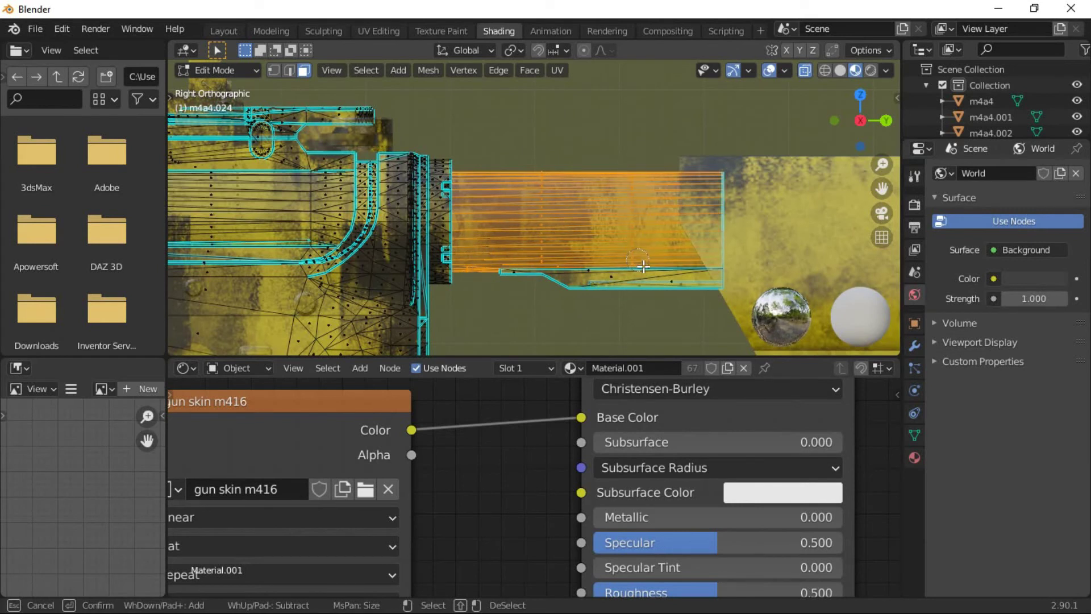
key(Escape)
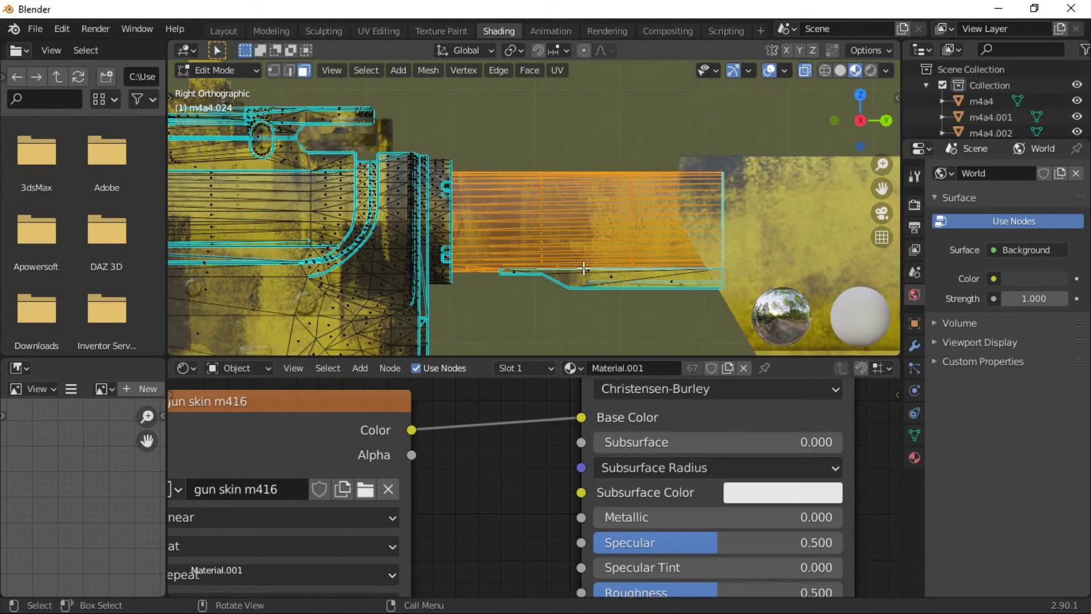
key(p)
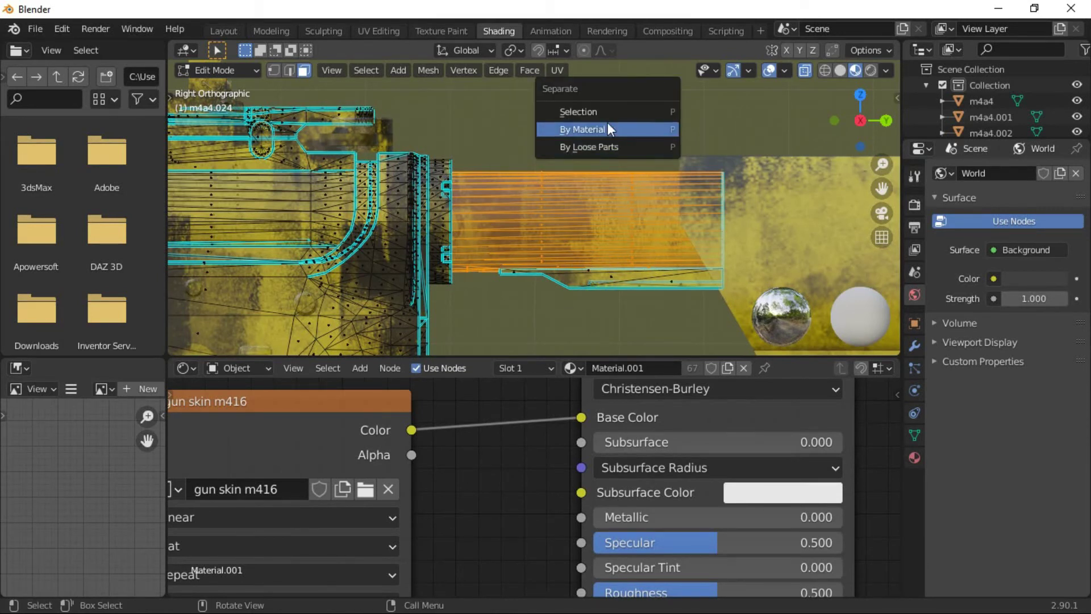
click(614, 111)
key(Tab)
Link the magazine's dark Material.002 onto the small rectangular rifle part
click(606, 209)
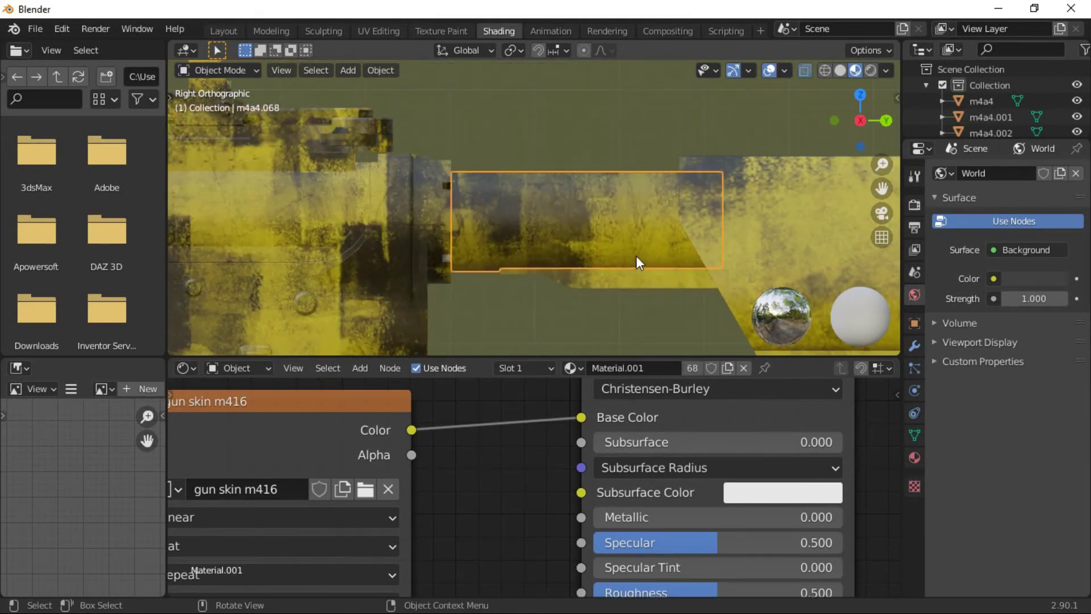
click(744, 369)
scroll(625, 258, down, 5)
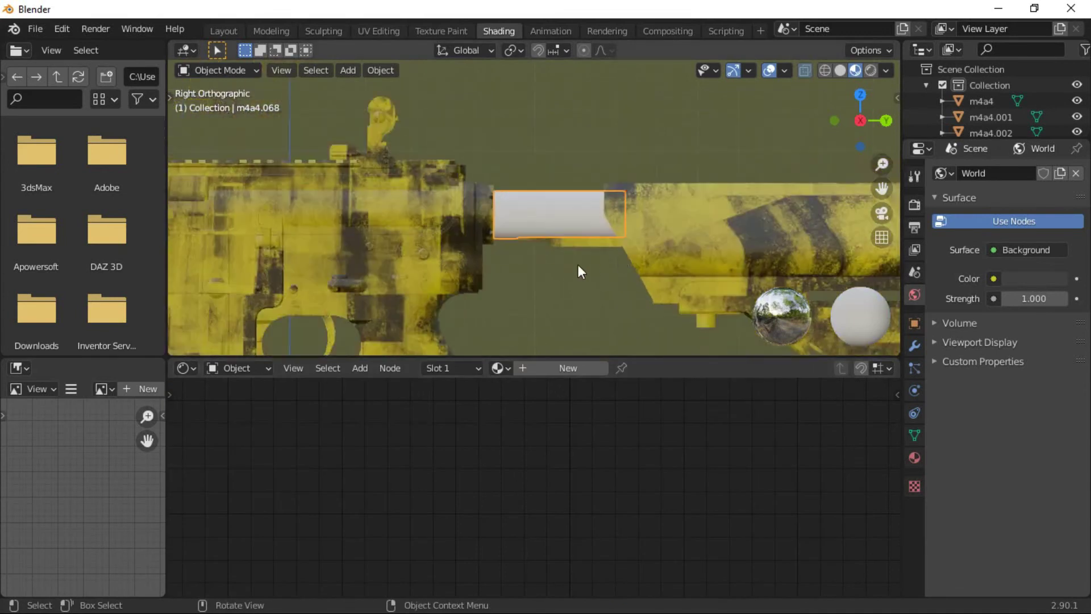
scroll(578, 265, down, 2)
shift+click(719, 212)
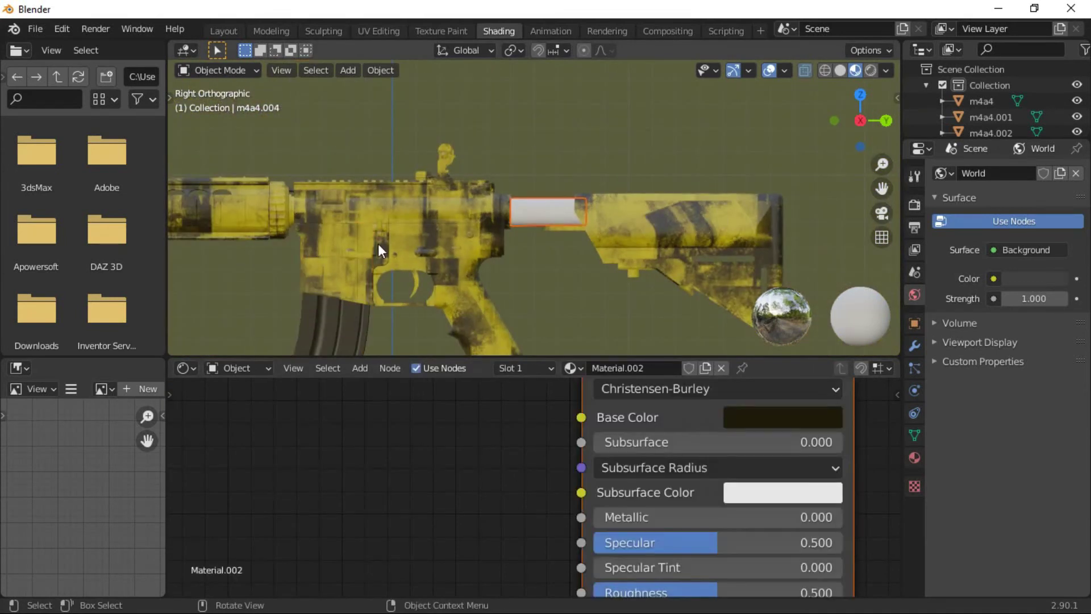
key(ctrl+l)
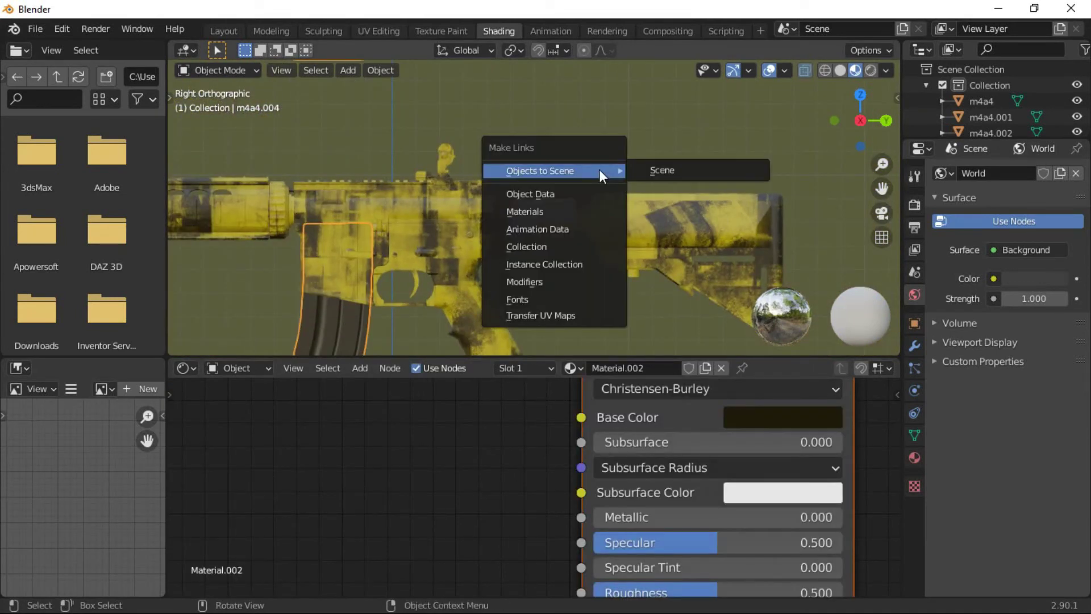
click(510, 215)
Link the magazine's Material.002 onto the front sight as well
mouse_move(597, 239)
middle_down()
mouse_move(480, 275)
mouse_move(361, 275)
mouse_move(573, 287)
mouse_move(641, 269)
mouse_move(519, 242)
mouse_move(622, 219)
mouse_move(575, 264)
mouse_move(601, 221)
mouse_move(552, 285)
mouse_move(468, 277)
mouse_move(604, 287)
mouse_move(594, 255)
mouse_move(707, 217)
mouse_move(535, 199)
mouse_move(588, 169)
mouse_move(620, 214)
middle_up()
click(589, 170)
click(462, 123)
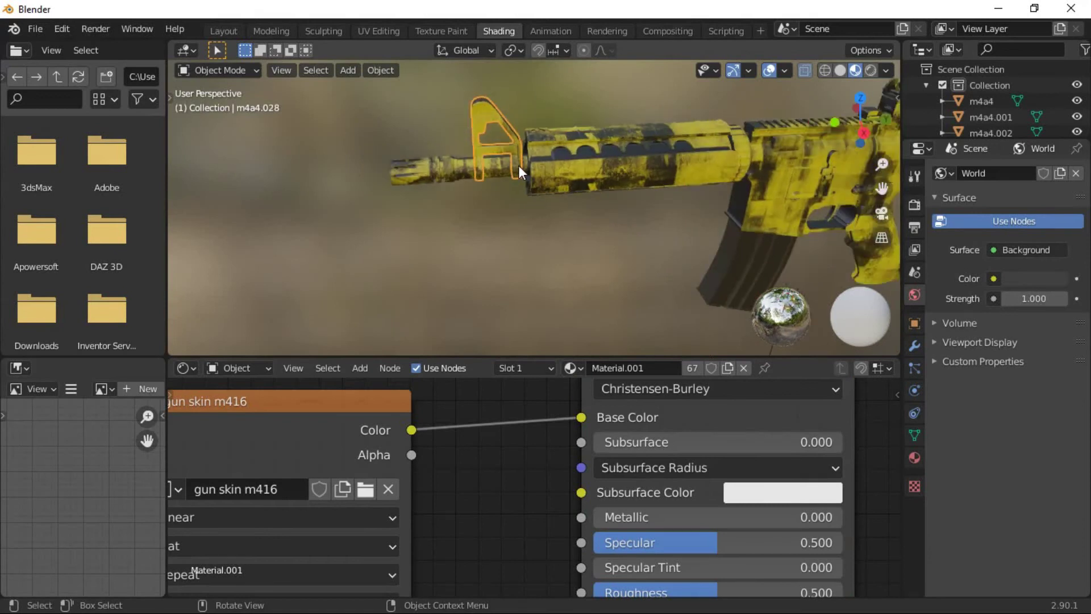
key(KP_3)
scroll(714, 291, down, 4)
click(676, 281)
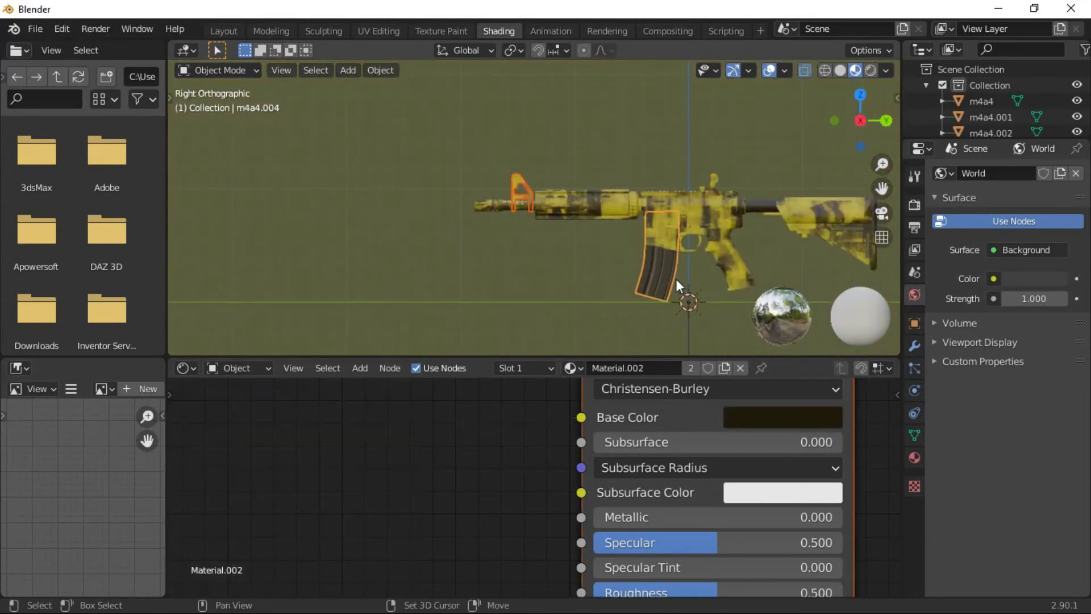
key(ctrl+l)
click(500, 229)
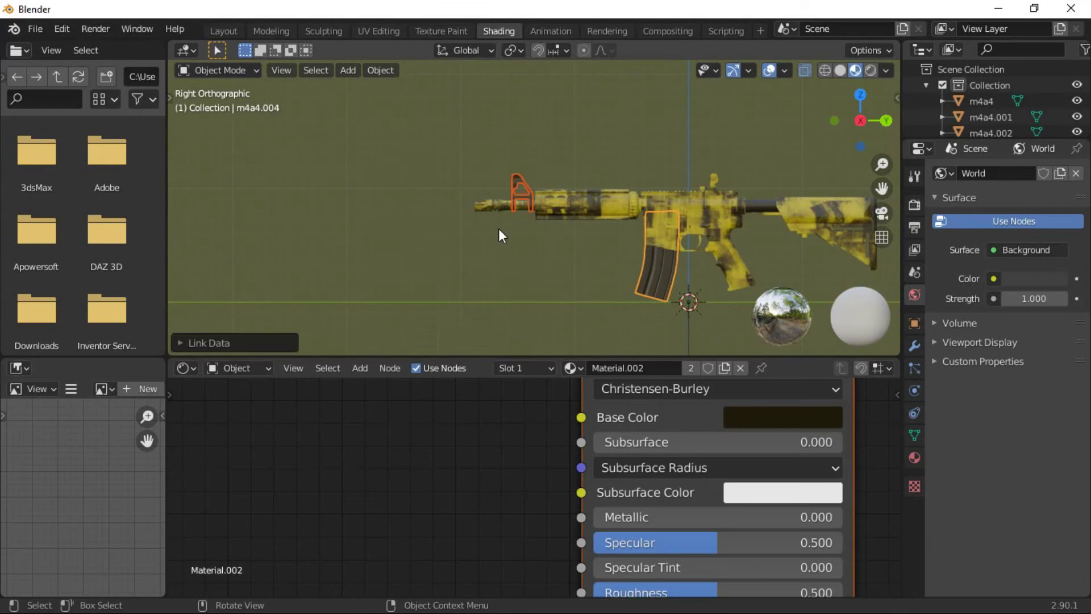
Return to the Layout workspace and select the Sun lamp
click(564, 289)
scroll(559, 248, up, 1)
mouse_move(558, 248)
middle_down()
mouse_move(520, 221)
mouse_move(405, 245)
mouse_move(699, 277)
mouse_move(806, 274)
mouse_move(580, 269)
mouse_move(760, 239)
middle_up()
scroll(614, 243, up, 2)
scroll(543, 239, up, 2)
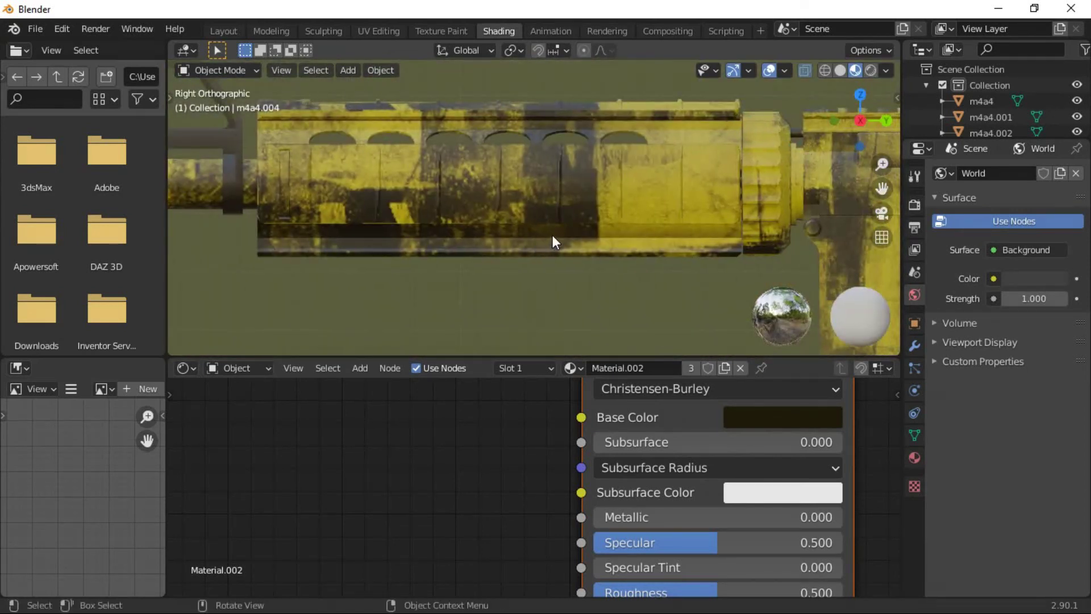
shift+middle_drag(552, 234, 711, 221)
scroll(334, 211, down, 2)
scroll(334, 210, down, 3)
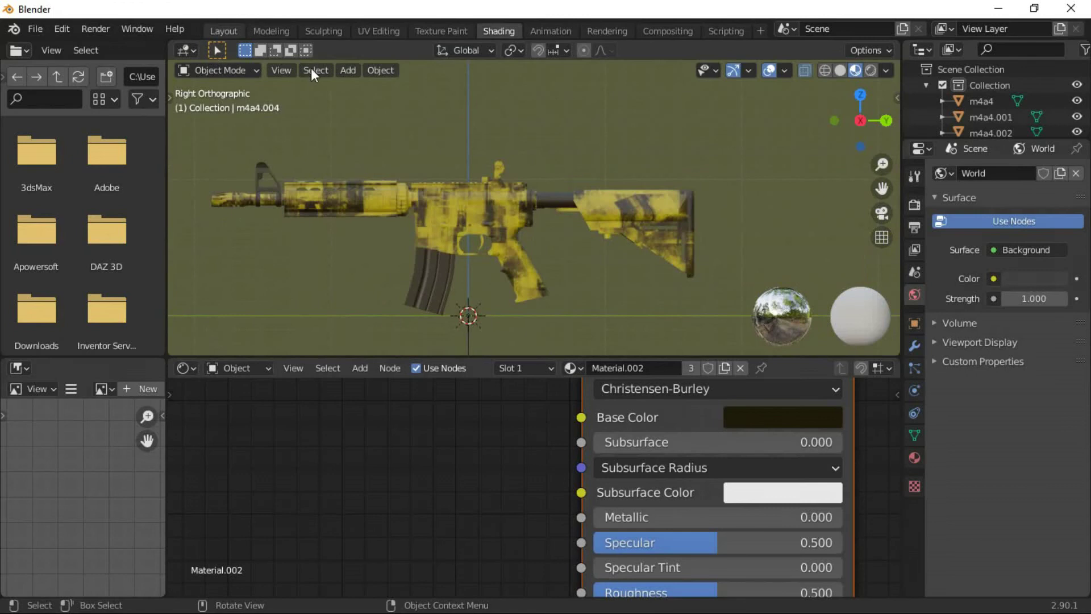
click(224, 31)
mouse_move(655, 218)
middle_down()
mouse_move(632, 342)
mouse_move(667, 357)
mouse_move(529, 356)
middle_up()
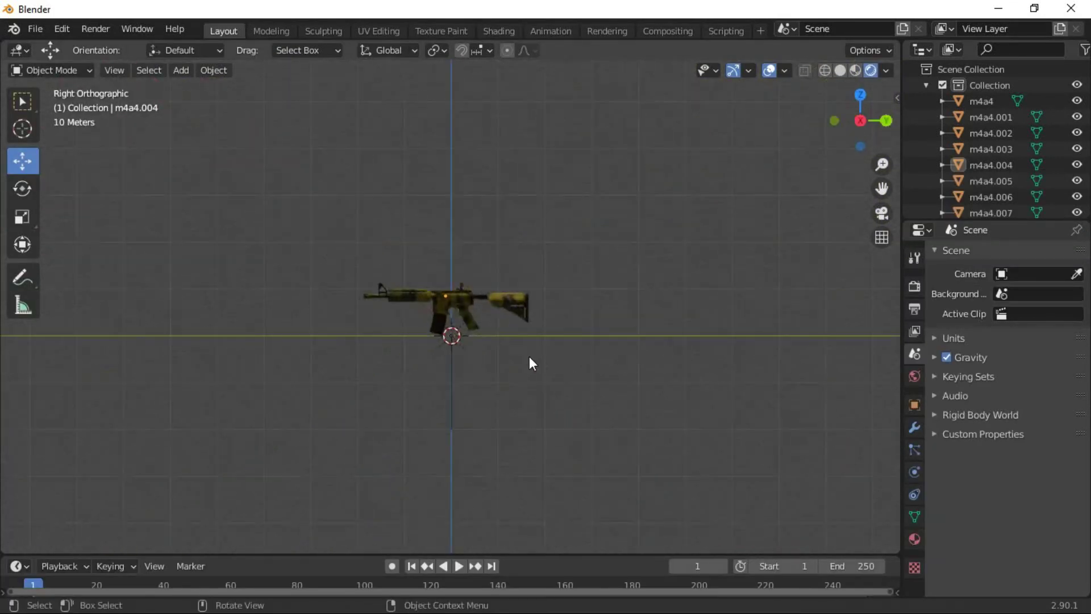
click(466, 357)
From the front view, rotate the Sun lamp about Y and raise it along Z
middle_drag(462, 359, 624, 422)
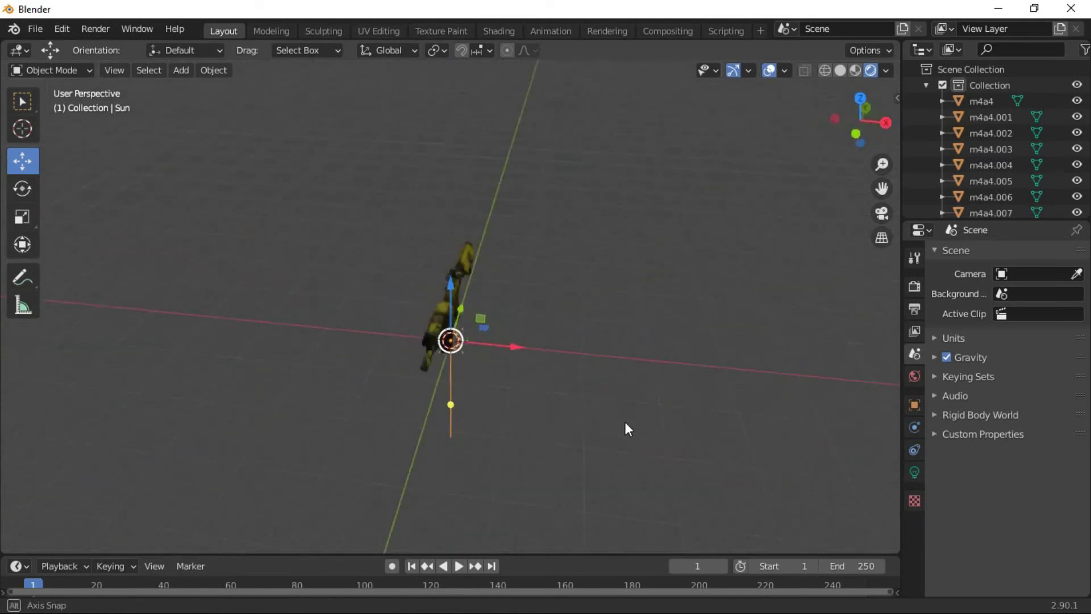
key(KP_1)
key(r)
key(y)
click(499, 454)
key(g)
key(z)
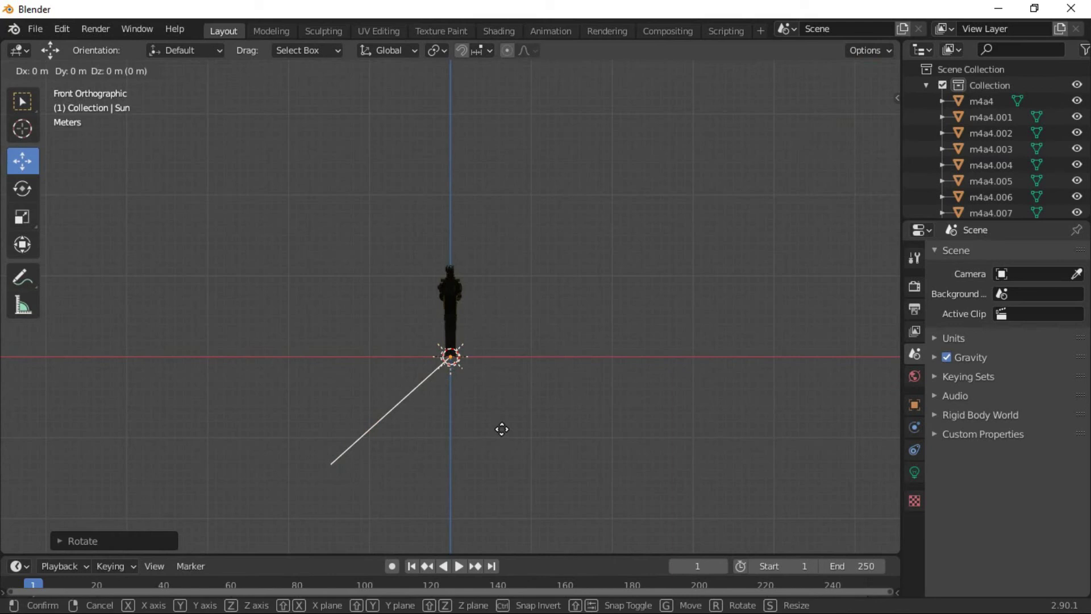
click(518, 265)
Reposition the Sun lamp above and behind the rifle
mouse_move(638, 318)
middle_down()
mouse_move(488, 383)
mouse_move(382, 356)
mouse_move(545, 333)
mouse_move(514, 335)
middle_up()
scroll(514, 336, down, 5)
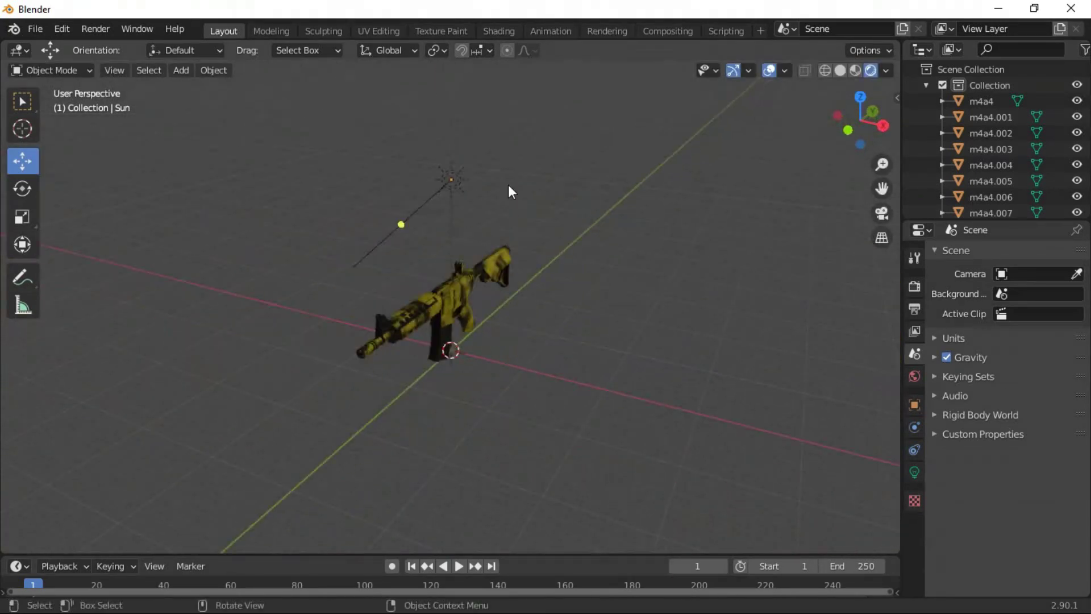
click(472, 188)
key(g)
click(625, 232)
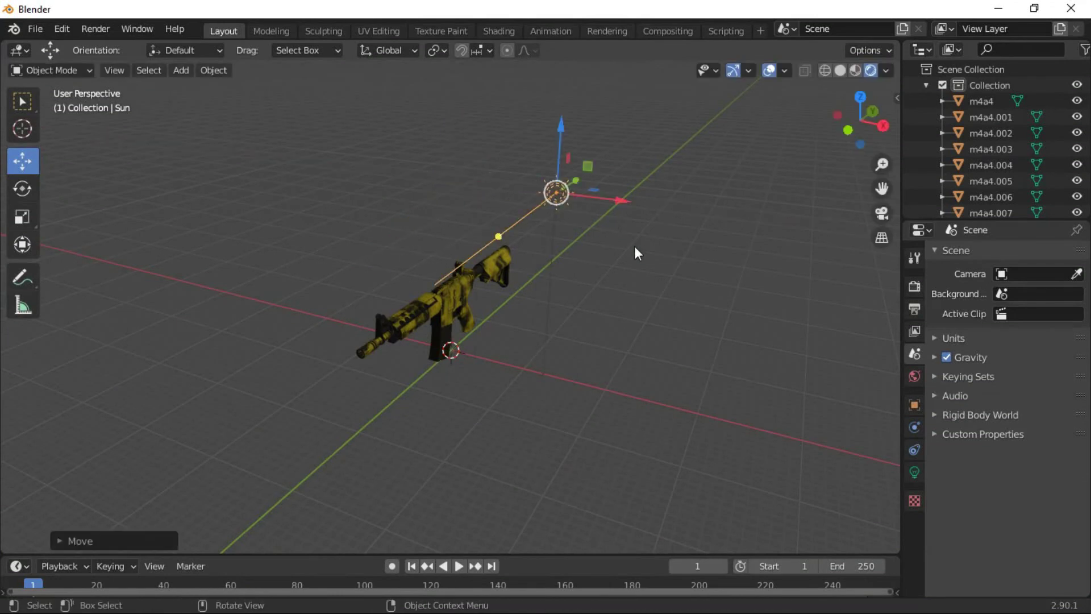
Enter a Sun light strength of 10 in the Light properties
click(914, 471)
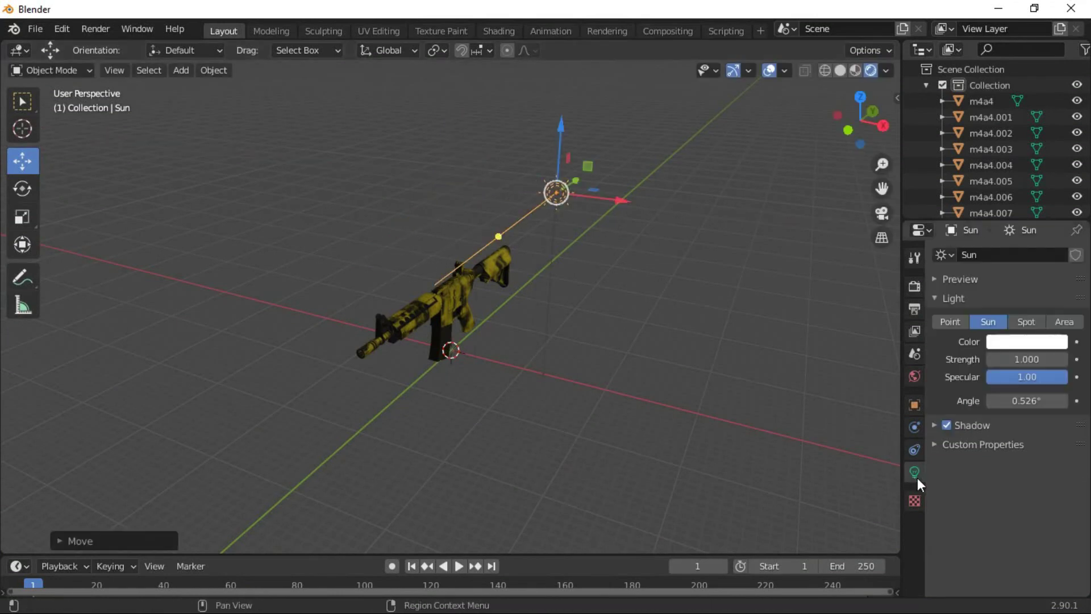
double_click(1034, 359)
text(10)
key(Return)
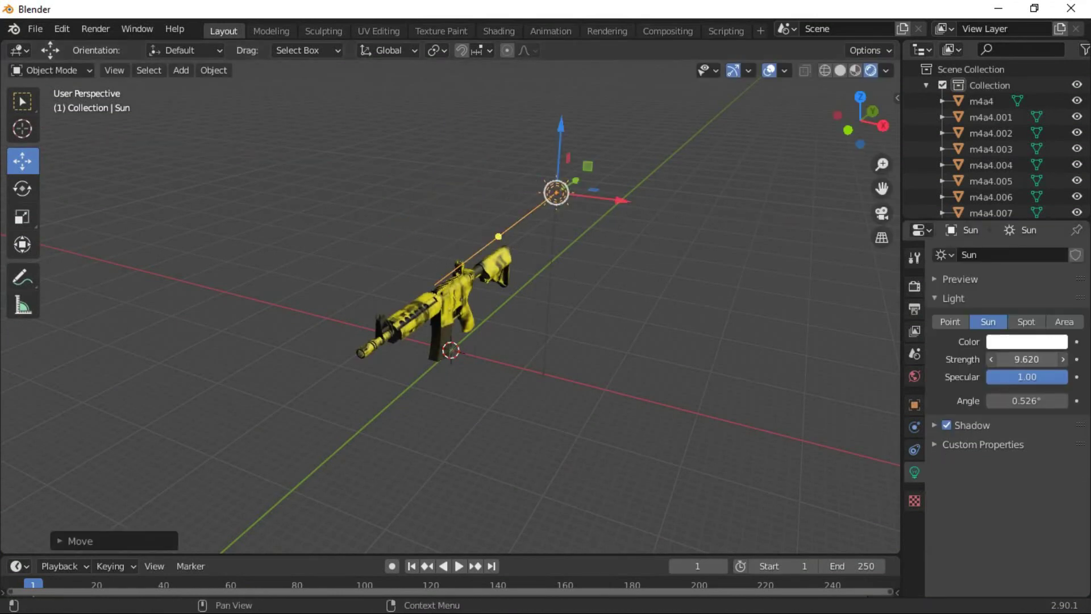
scroll(682, 359, up, 5)
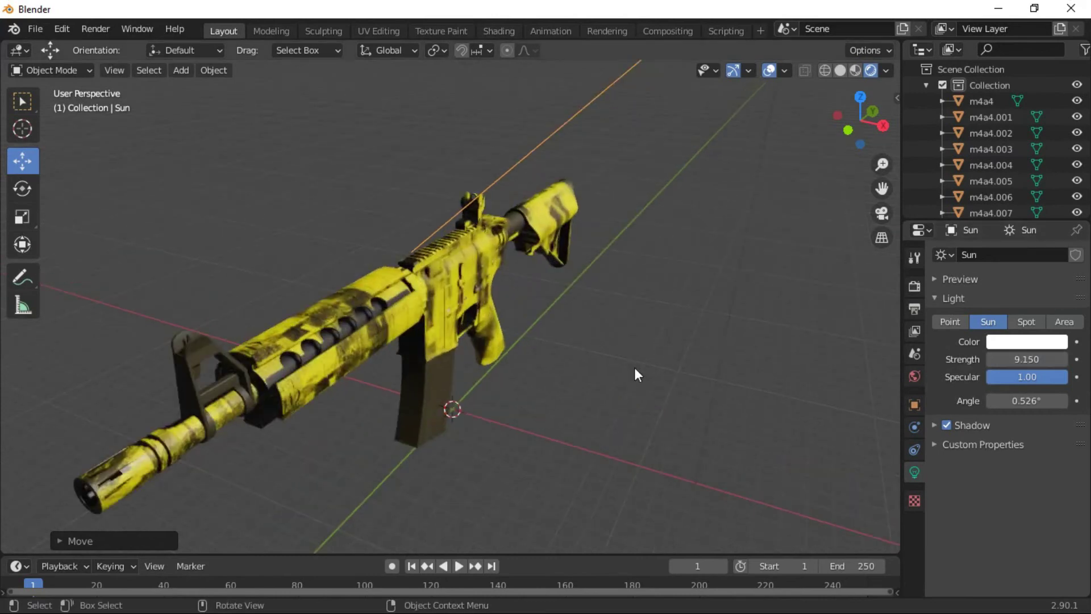
middle_drag(598, 362, 724, 340)
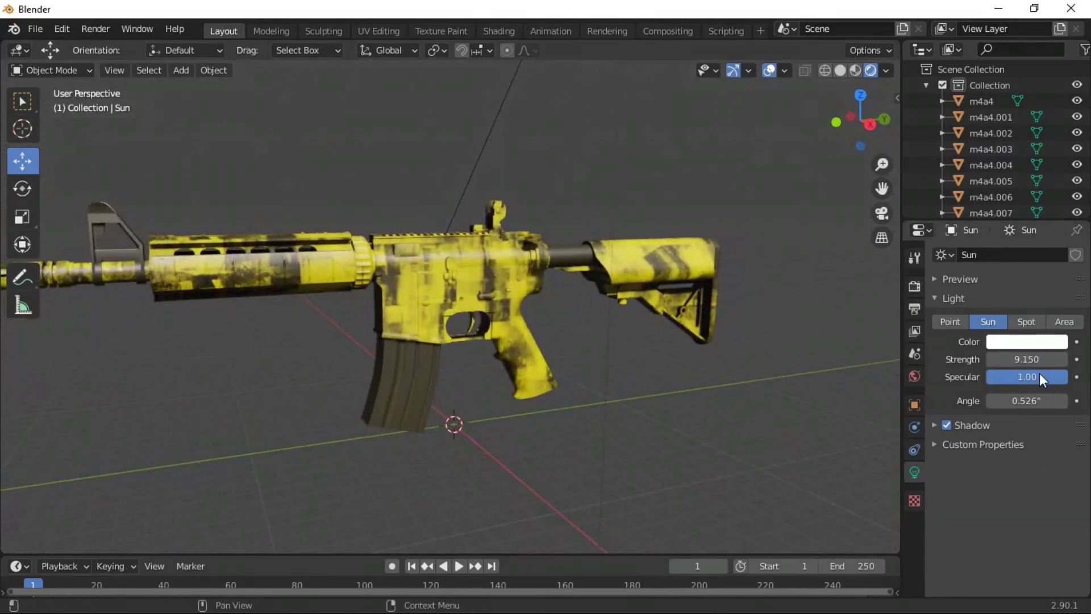
click(542, 300)
middle_drag(493, 294, 510, 303)
Box-select every rifle part and join them into one object with Ctrl+J
scroll(505, 303, up, 3)
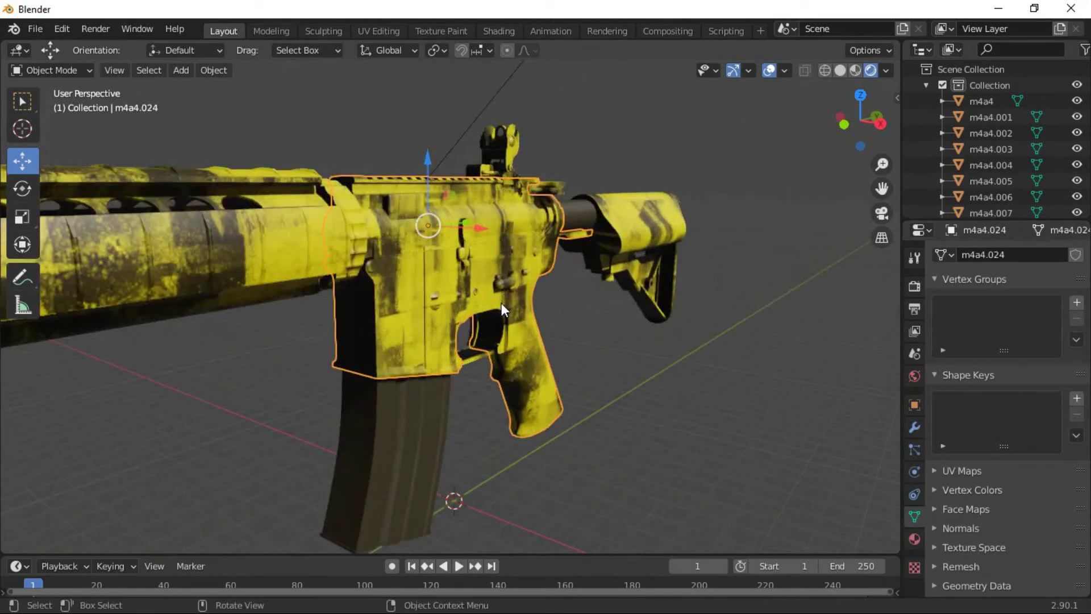
middle_drag(592, 298, 542, 299)
scroll(541, 301, down, 3)
key(KP_3)
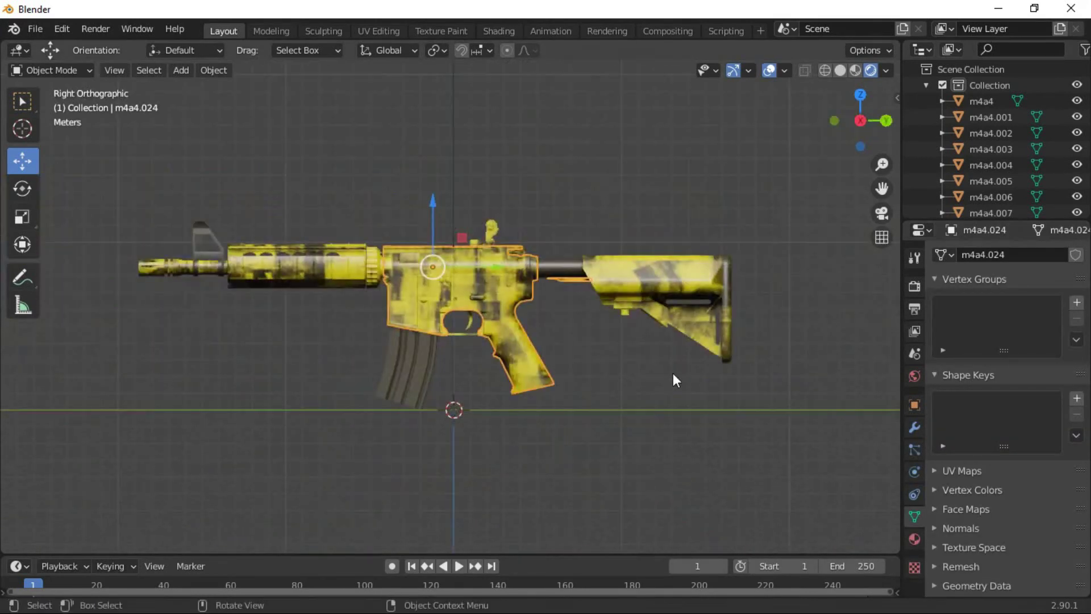
click(413, 376)
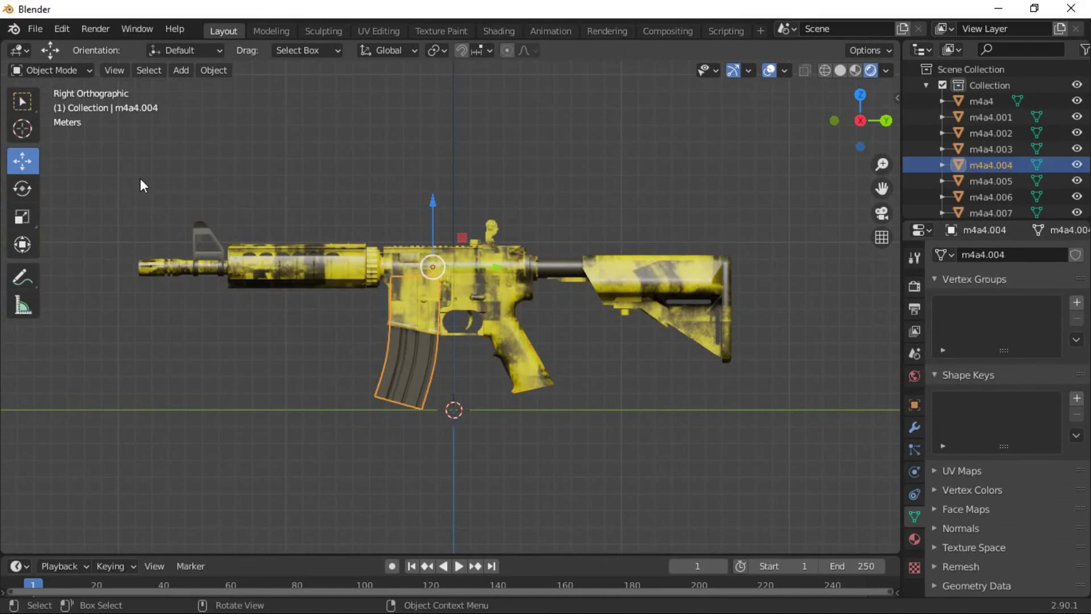
drag(115, 190, 756, 442)
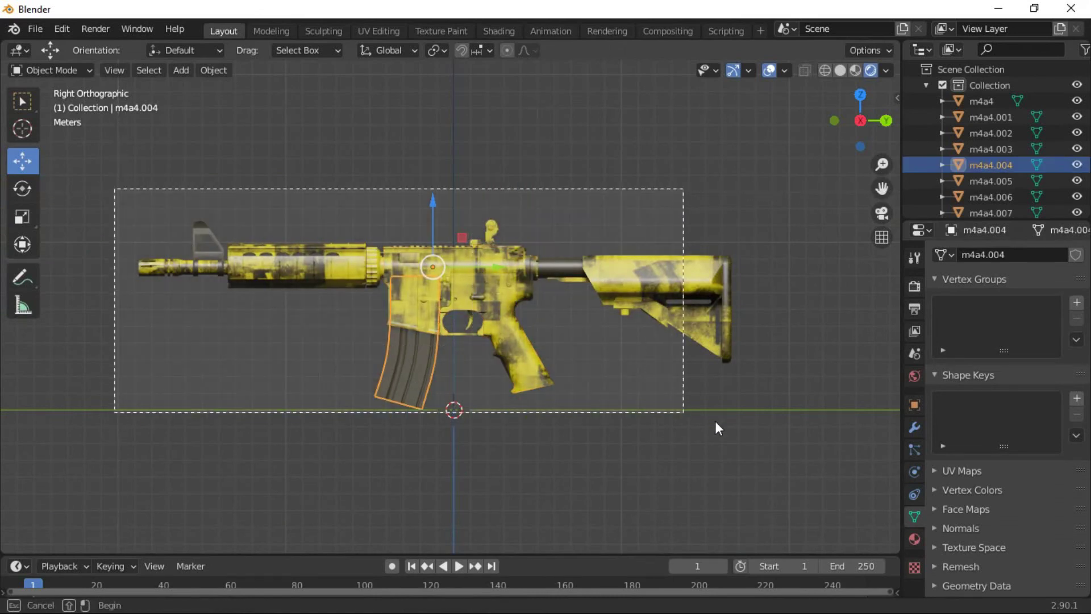
key(ctrl+j)
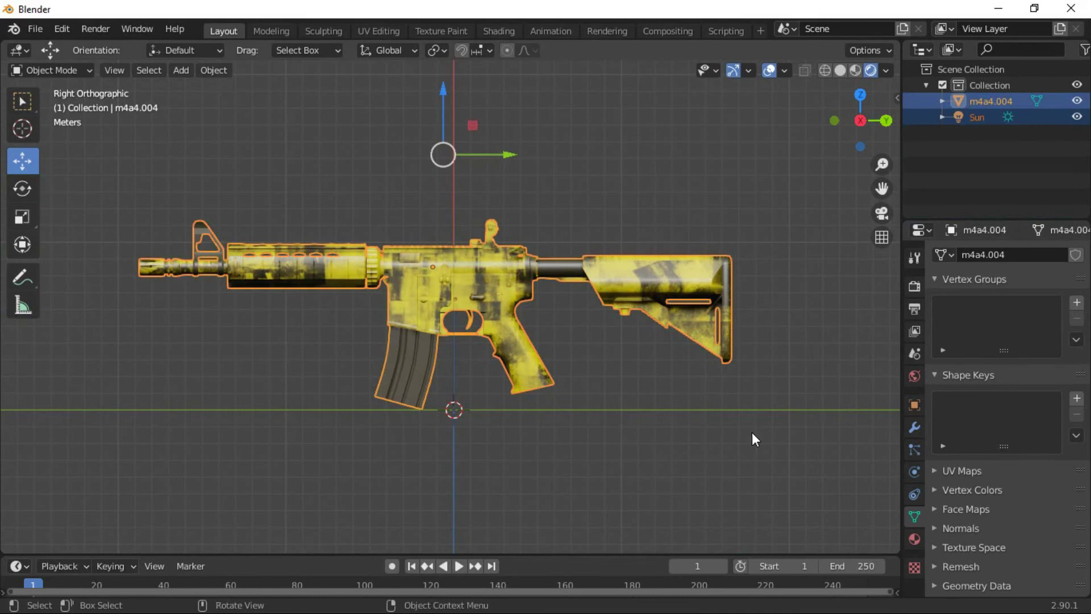
Split the joined rifle by material into m4a4.004 and m4a4.001
click(716, 455)
click(410, 345)
key(Tab)
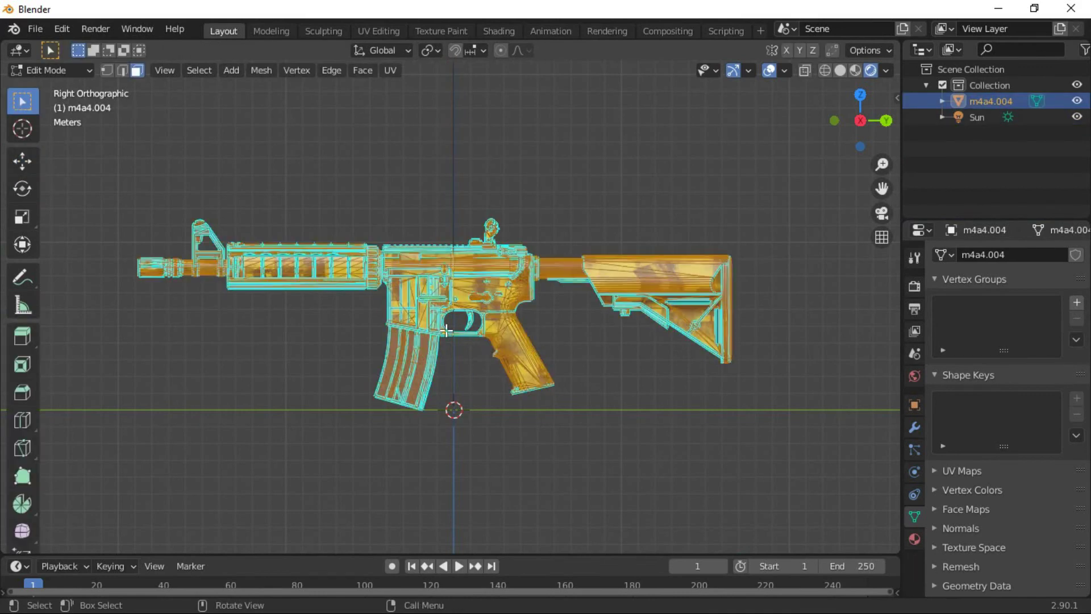
key(p)
click(437, 341)
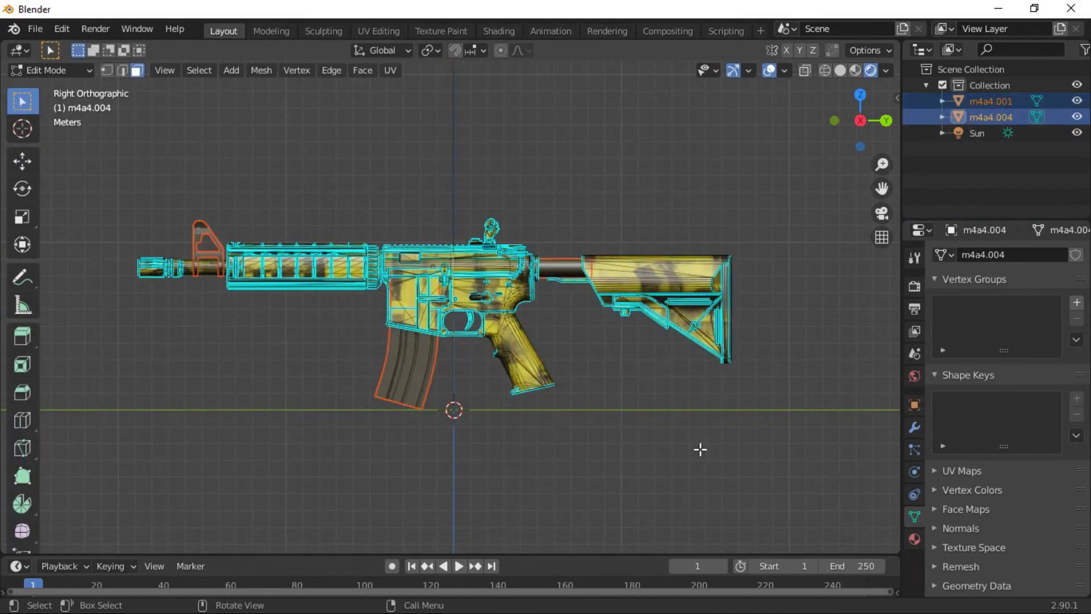
key(Tab)
click(694, 444)
click(451, 263)
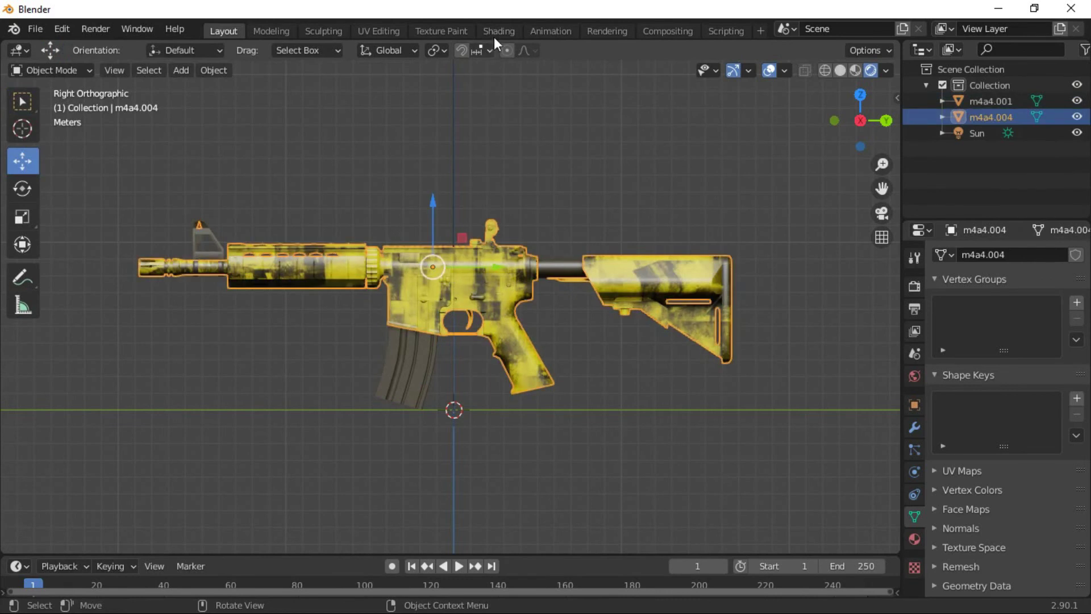
click(498, 31)
Set the rifle's camo Material.001 Metallic value to 0.800
drag(661, 516, 729, 515)
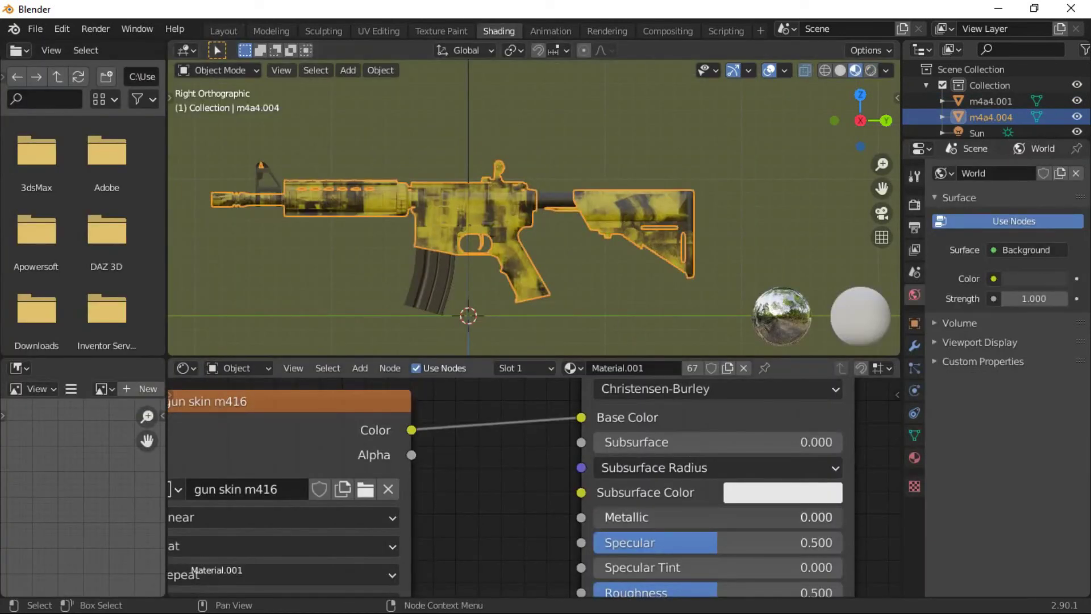
drag(659, 518, 762, 518)
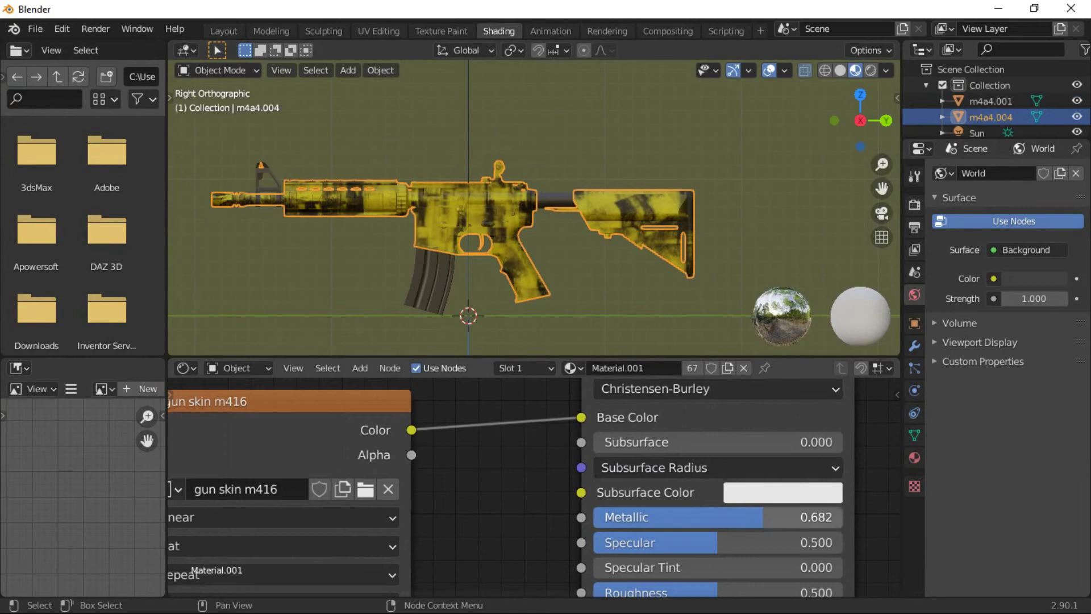
click(768, 522)
text(0.8)
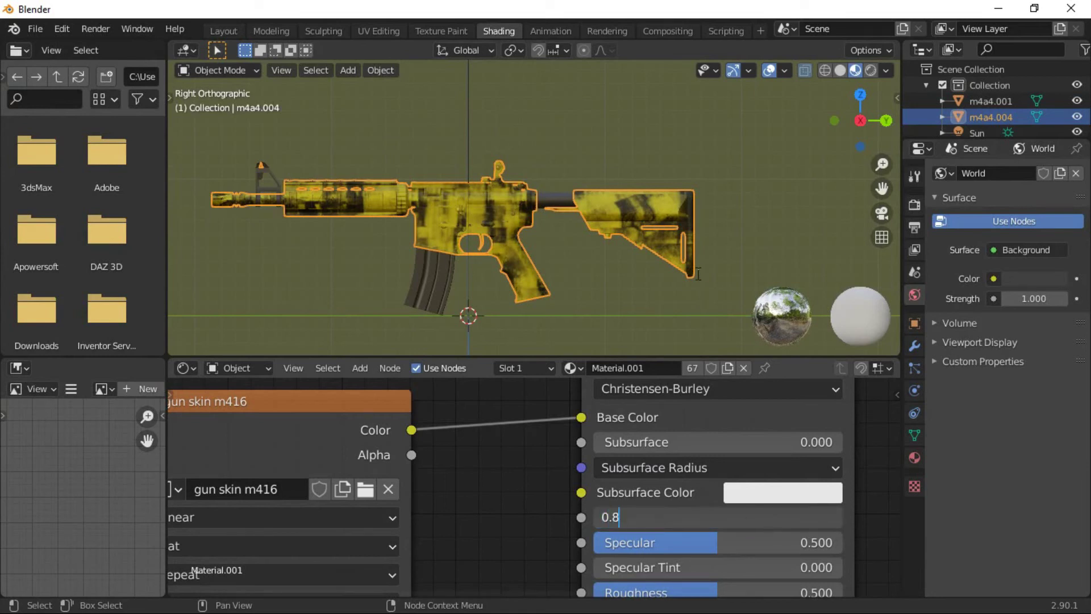
key(Return)
click(737, 263)
scroll(587, 253, up, 1)
mouse_move(587, 253)
middle_down()
mouse_move(681, 262)
mouse_move(726, 246)
mouse_move(700, 243)
middle_up()
key(KP_3)
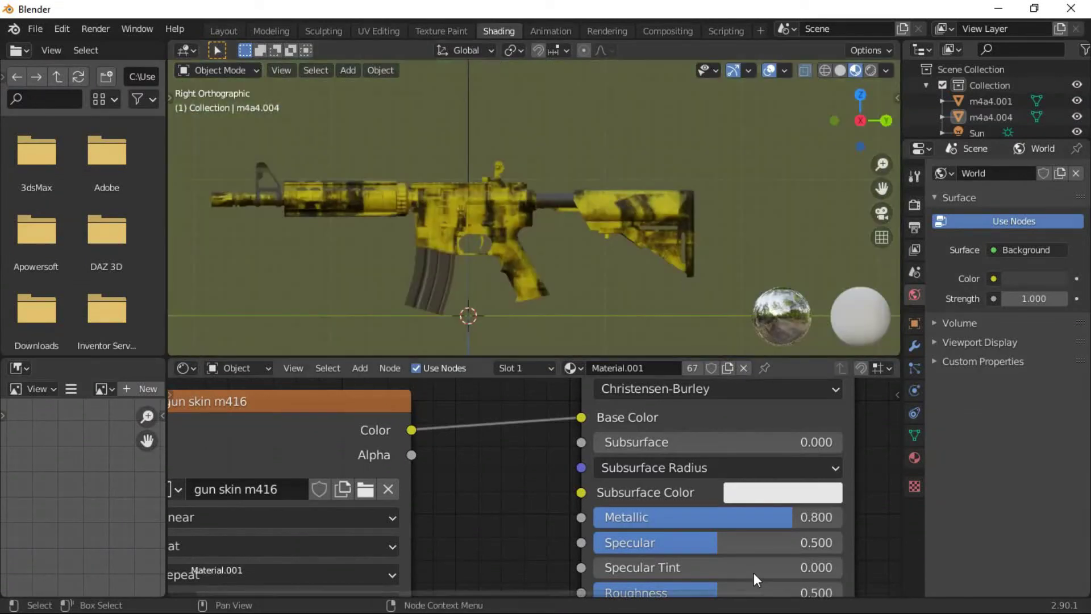
Set the camo material's Roughness to 0.600
middle_drag(753, 571, 763, 447)
drag(723, 481, 694, 481)
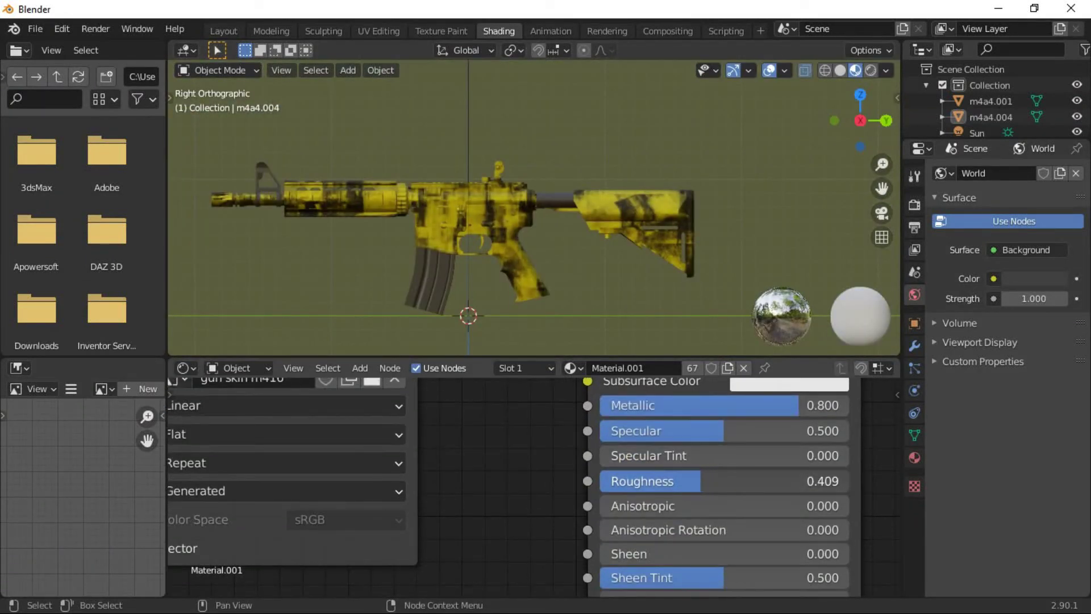
click(693, 482)
double_click(713, 484)
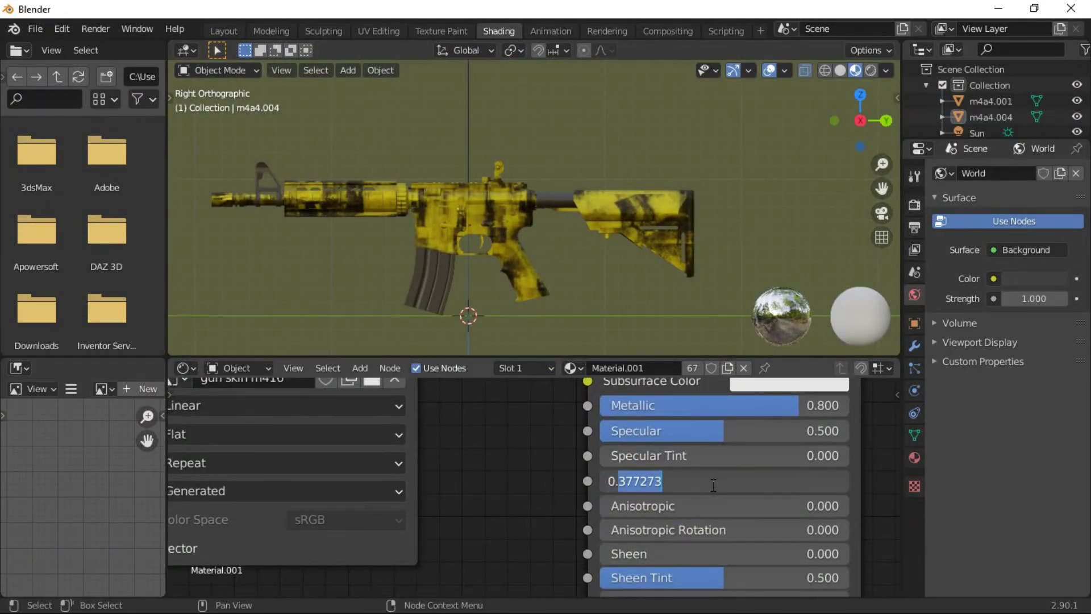
click(709, 485)
double_click(709, 486)
text(6)
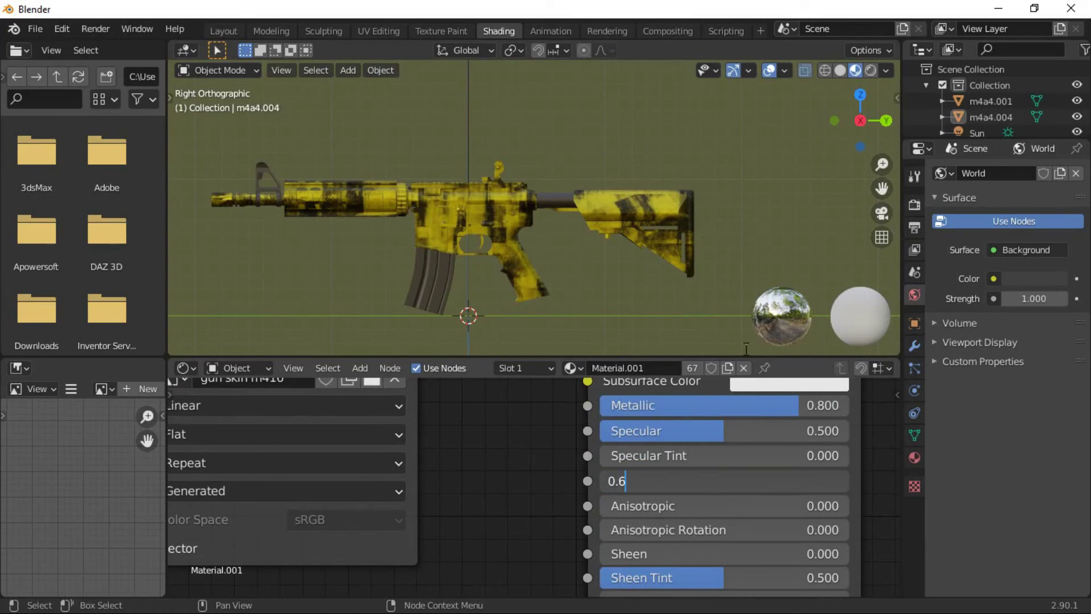
key(Return)
scroll(591, 266, up, 6)
middle_drag(590, 273, 708, 274)
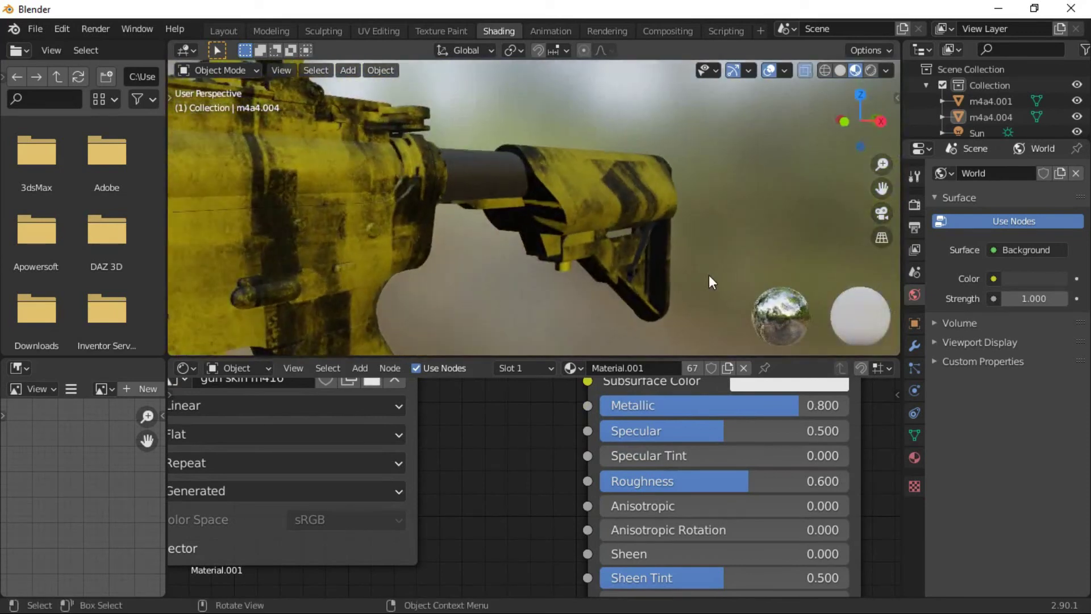
scroll(621, 240, down, 5)
In Layout, select the Sun lamp and tint its light colour slightly off white
click(227, 30)
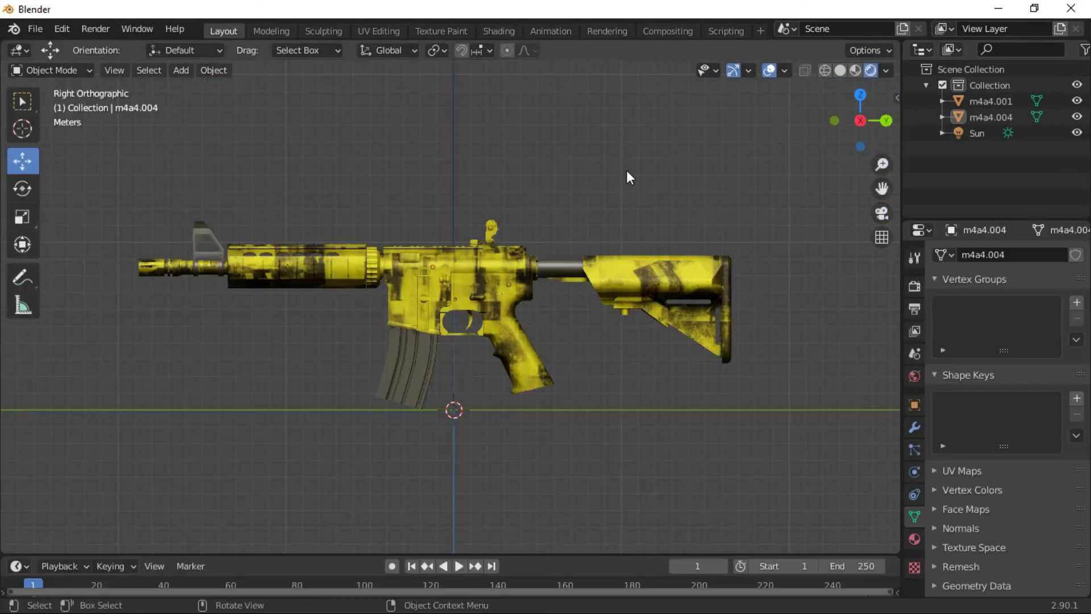
key(KP_5)
mouse_move(555, 319)
middle_down()
mouse_move(669, 323)
mouse_move(695, 354)
mouse_move(603, 385)
middle_up()
mouse_move(473, 367)
middle_down()
mouse_move(502, 307)
mouse_move(625, 290)
mouse_move(379, 310)
mouse_move(489, 370)
mouse_move(602, 375)
middle_up()
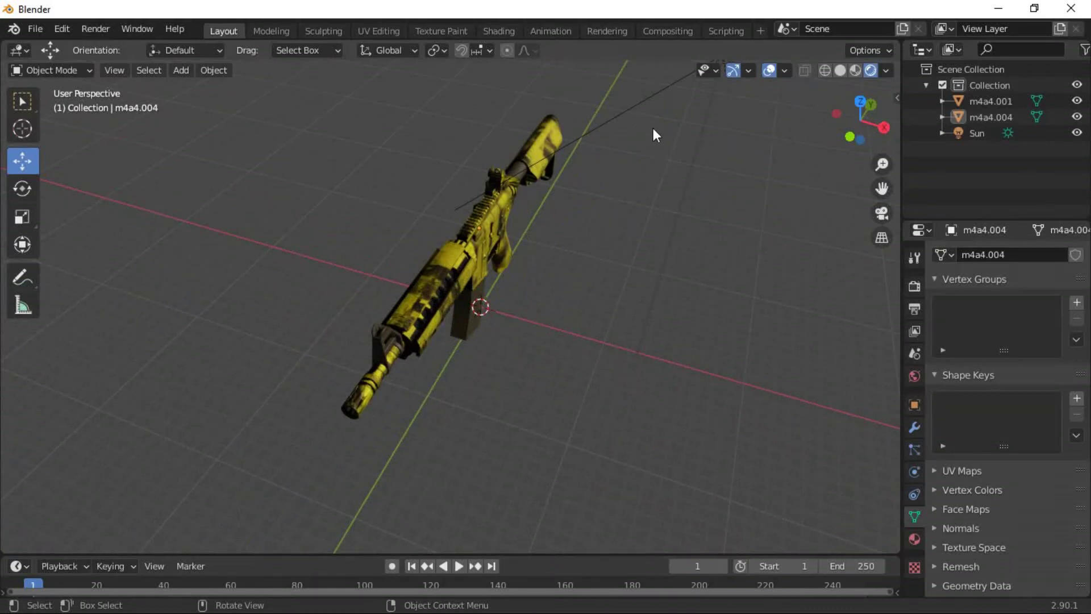
click(651, 96)
click(1015, 343)
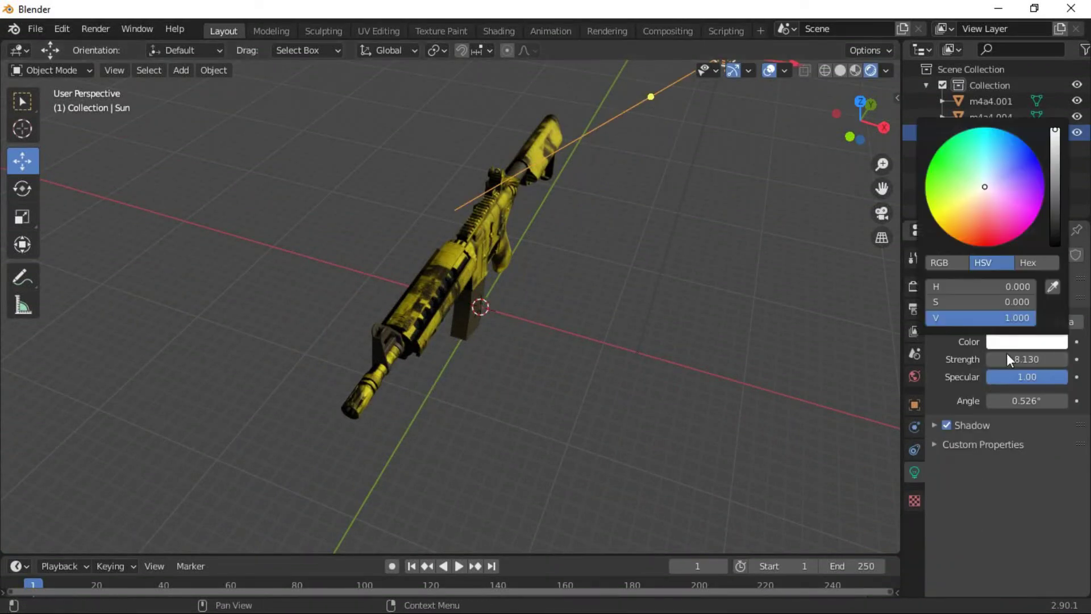
mouse_move(957, 205)
mouse_down()
mouse_move(981, 209)
mouse_move(987, 149)
mouse_move(989, 226)
mouse_move(986, 191)
mouse_up()
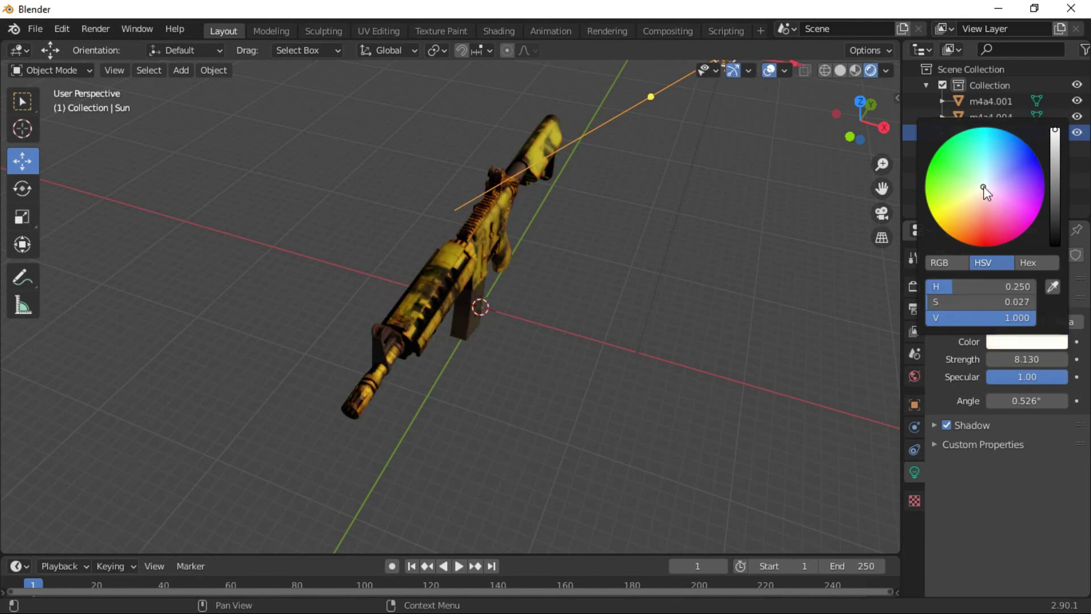
mouse_move(633, 319)
middle_down()
mouse_move(480, 288)
mouse_move(532, 351)
middle_up()
key(shift+a)
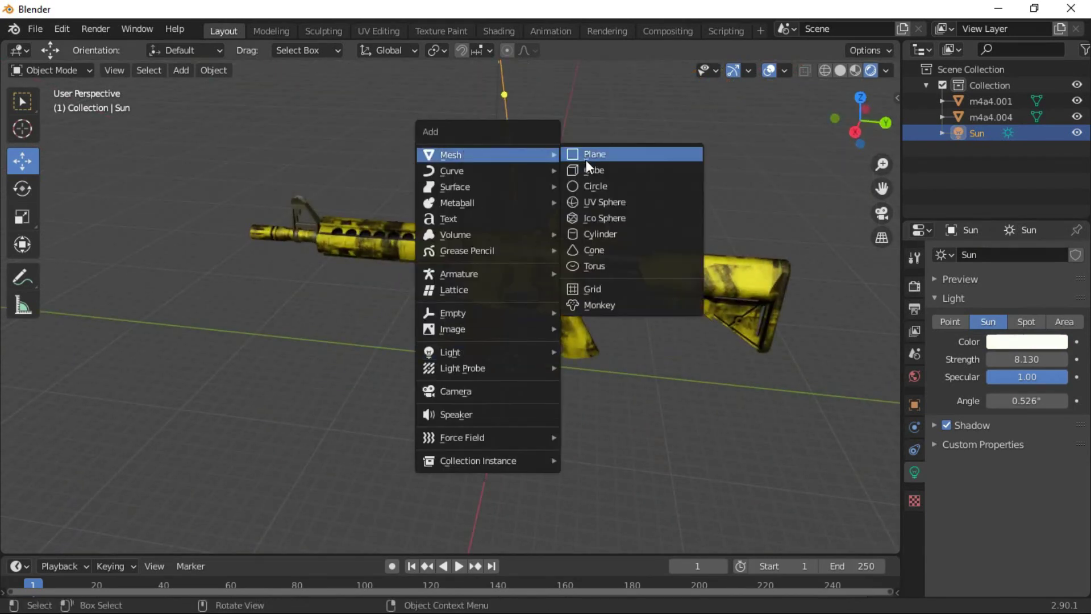
Add a plane under the rifle and scale it up by 5 twice
click(588, 155)
scroll(547, 387, down, 6)
key(s)
click(547, 387)
text(s5)
key(Return)
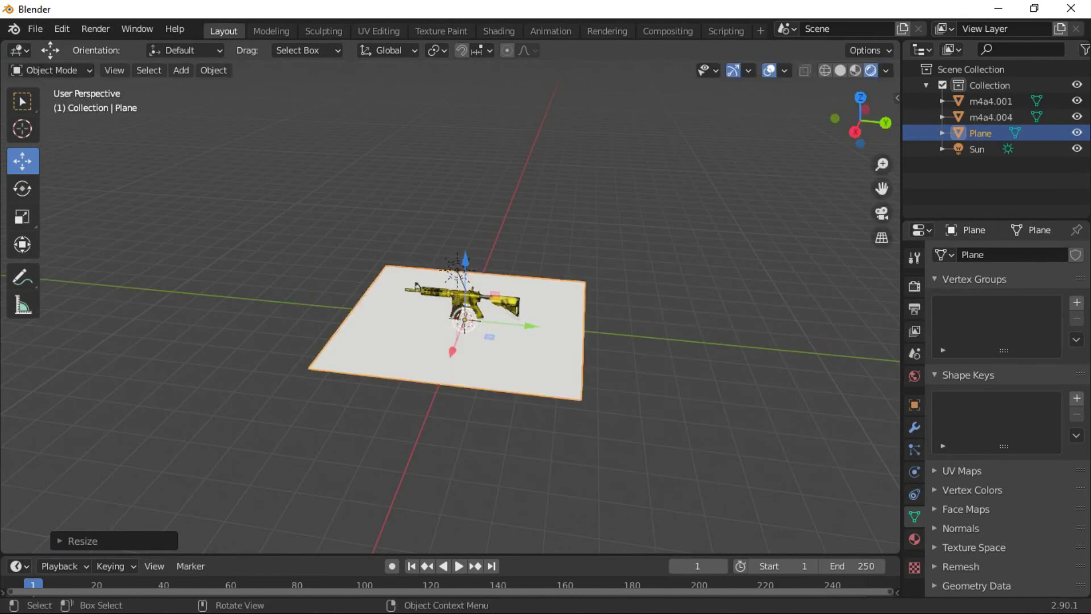
text(s5)
key(Return)
scroll(548, 387, up, 8)
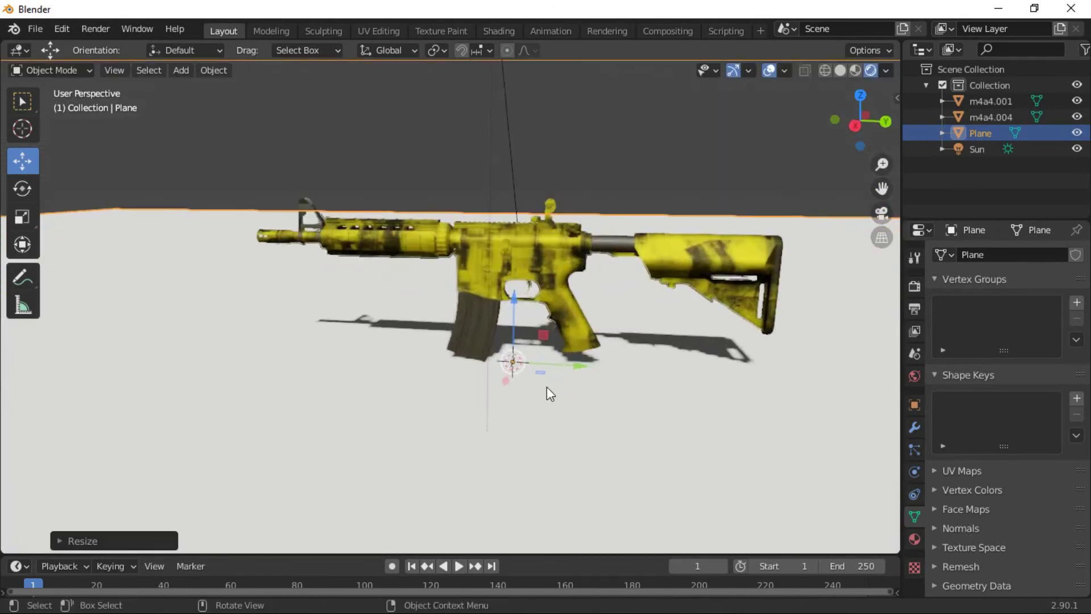
middle_drag(557, 387, 702, 129)
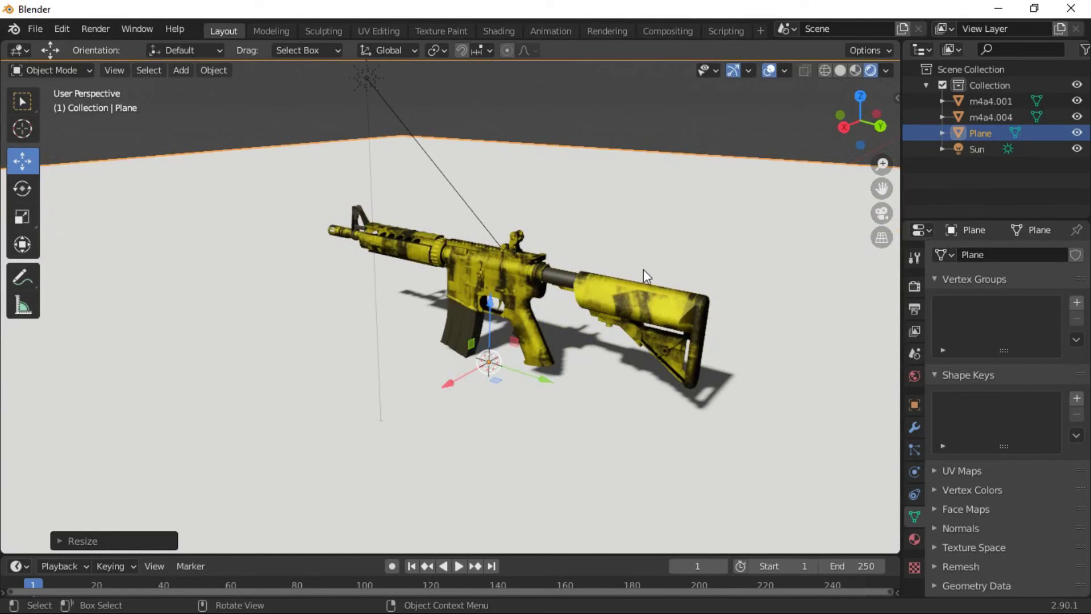
scroll(642, 270, up, 5)
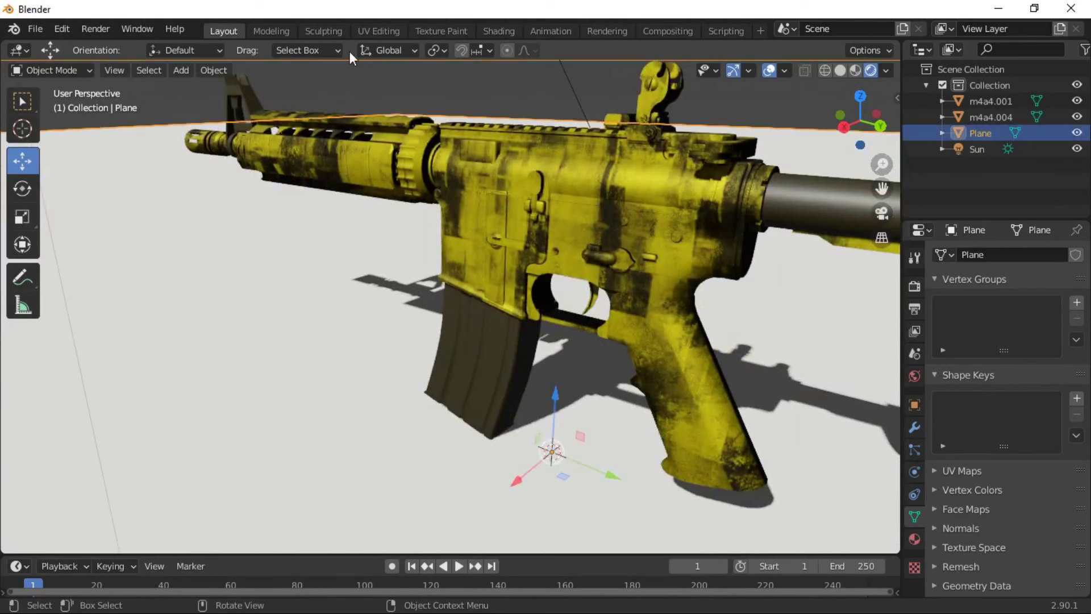
Create a new Material.003 for the plane and raise its roughness toward 0.614
click(491, 30)
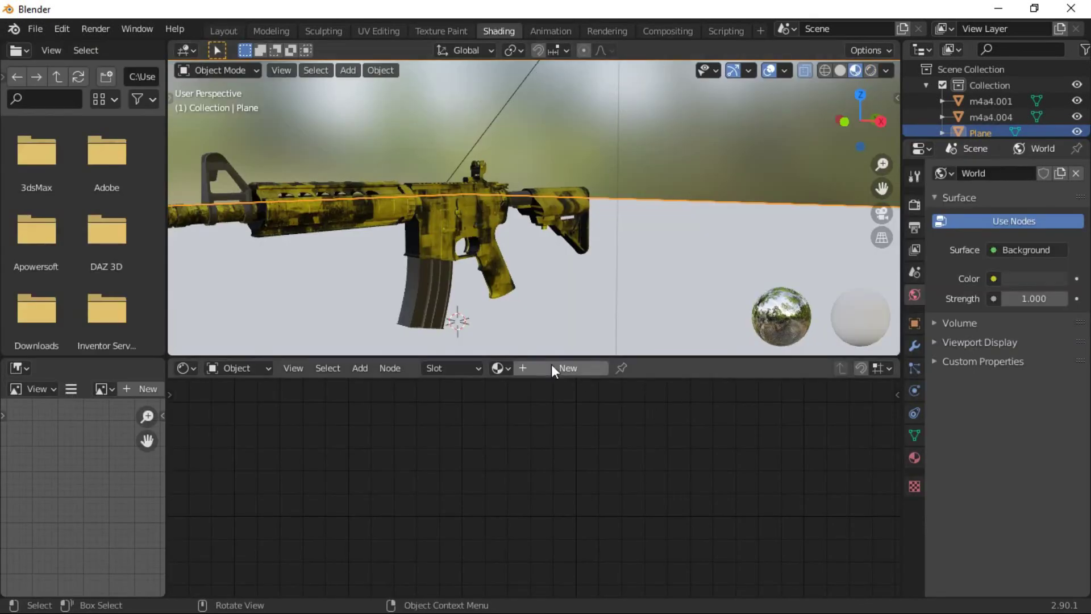
click(563, 367)
shift+scroll(767, 422, up, 3)
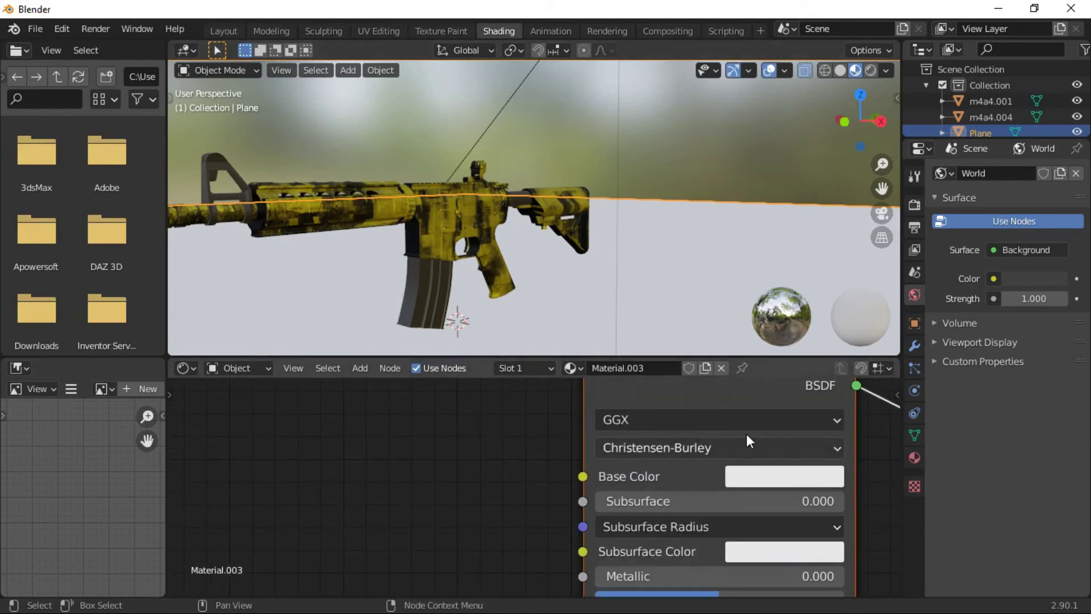
shift+scroll(797, 494, down, 3)
drag(705, 529, 834, 530)
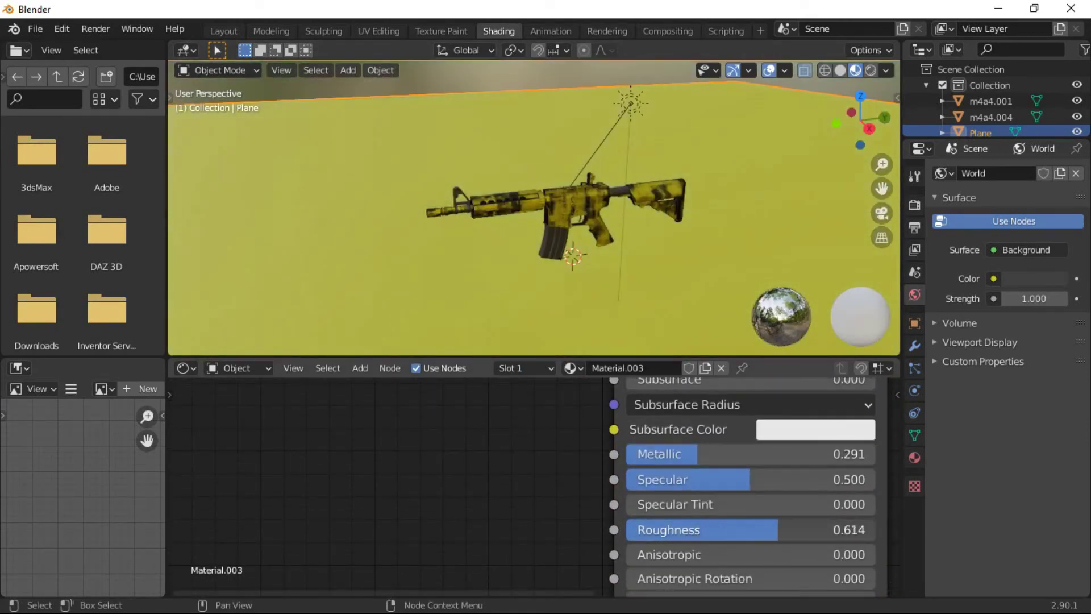
Back in Layout, orbit and zoom to inspect the rifle's shadow around the receiver and muzzle
click(224, 34)
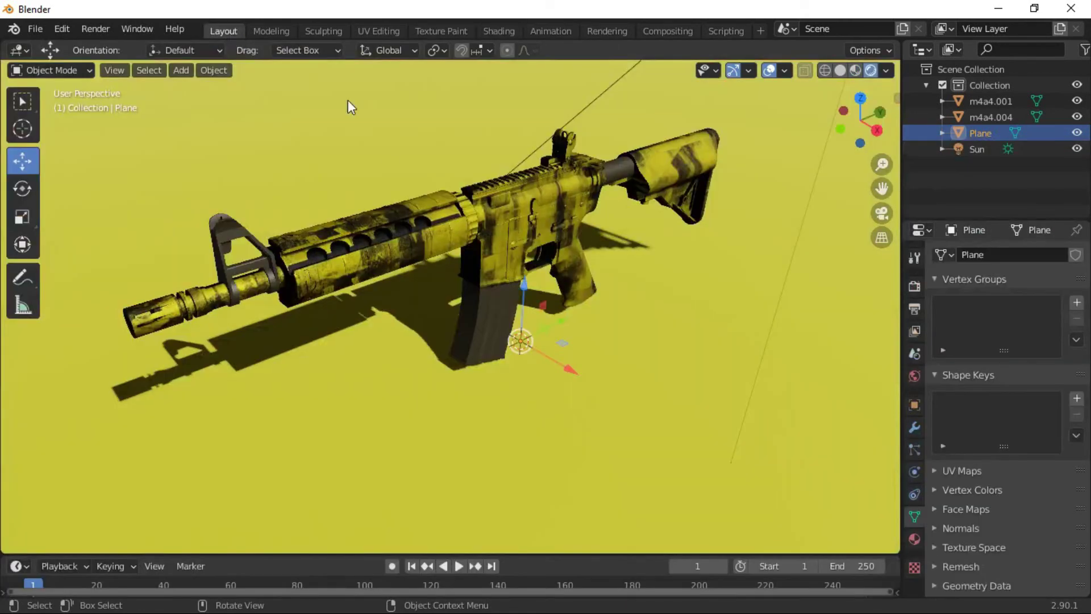
mouse_move(579, 258)
middle_down()
mouse_move(522, 272)
mouse_move(627, 272)
middle_up()
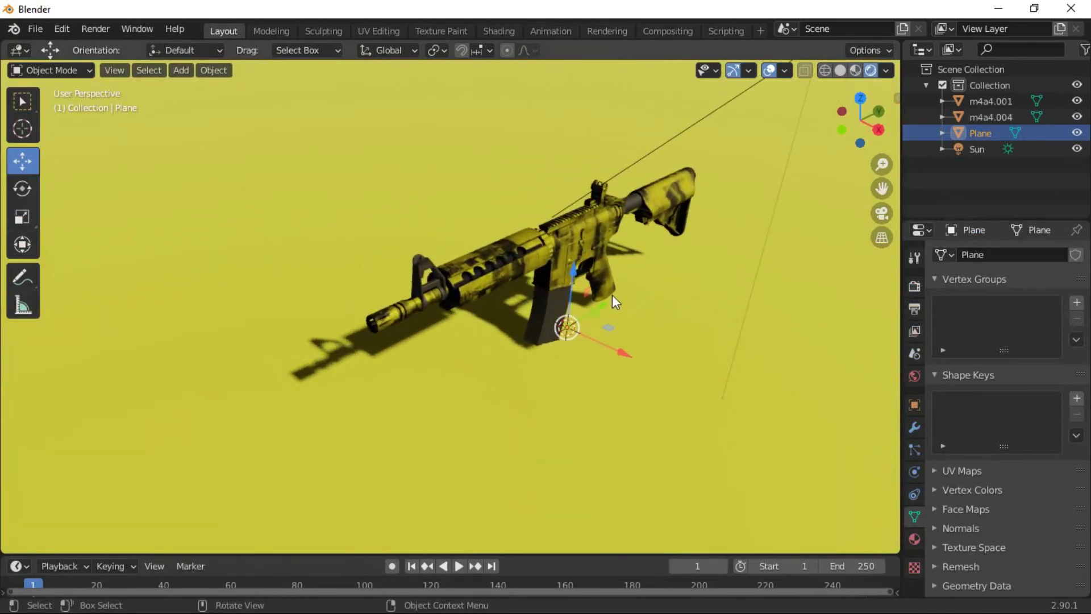
scroll(612, 292, up, 5)
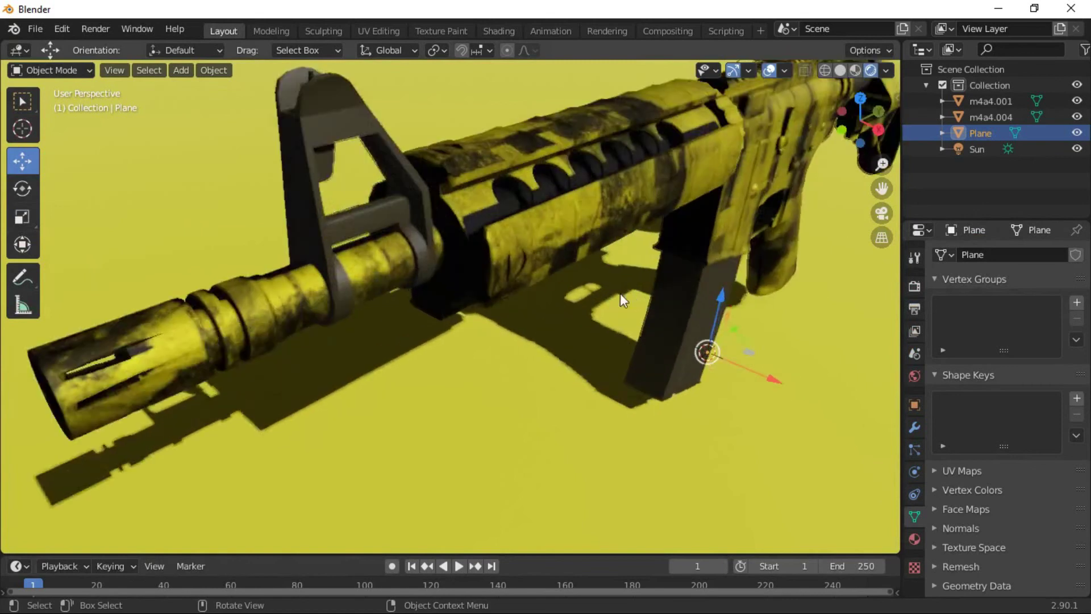
scroll(650, 294, down, 4)
mouse_move(598, 291)
middle_down()
mouse_move(248, 272)
mouse_move(472, 275)
mouse_move(652, 305)
mouse_move(722, 300)
mouse_move(658, 293)
mouse_move(712, 338)
mouse_move(668, 342)
mouse_move(684, 358)
mouse_move(608, 368)
mouse_move(582, 336)
mouse_move(555, 345)
middle_up()
scroll(504, 282, down, 4)
scroll(711, 333, up, 1)
scroll(711, 332, up, 2)
scroll(678, 347, up, 1)
scroll(681, 348, down, 2)
Orbit and zoom to view the rifle's other side from new angles
mouse_move(615, 141)
middle_down()
mouse_move(646, 223)
mouse_move(689, 216)
mouse_move(661, 299)
middle_up()
scroll(663, 304, up, 1)
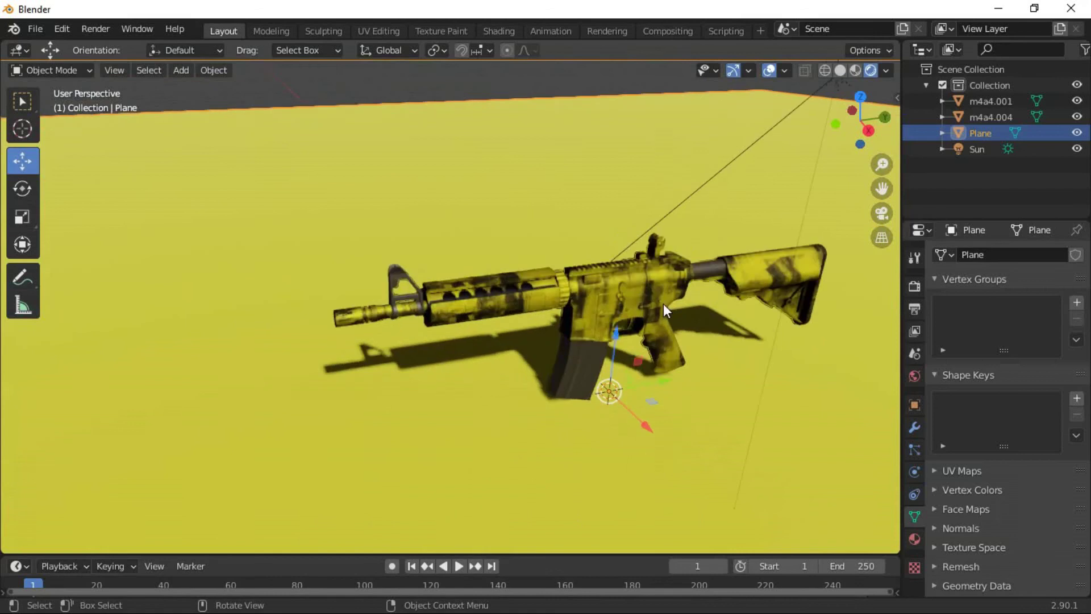
scroll(643, 281, up, 1)
scroll(630, 263, up, 1)
mouse_move(630, 263)
middle_down()
mouse_move(620, 235)
mouse_move(658, 285)
mouse_move(646, 277)
mouse_move(664, 268)
mouse_move(654, 244)
middle_up()
scroll(642, 263, down, 3)
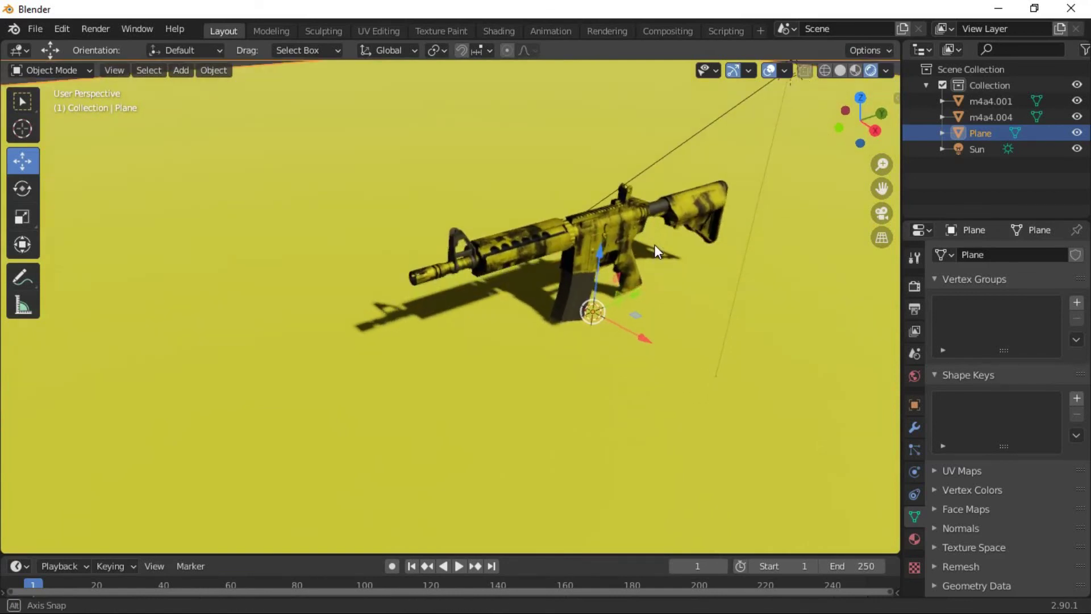
Hide the viewport overlays and gizmos, then zoom to frame the rifle's shadow on the ground
click(737, 70)
scroll(748, 269, up, 2)
scroll(748, 268, up, 1)
scroll(749, 269, up, 2)
scroll(749, 270, down, 1)
scroll(747, 271, down, 1)
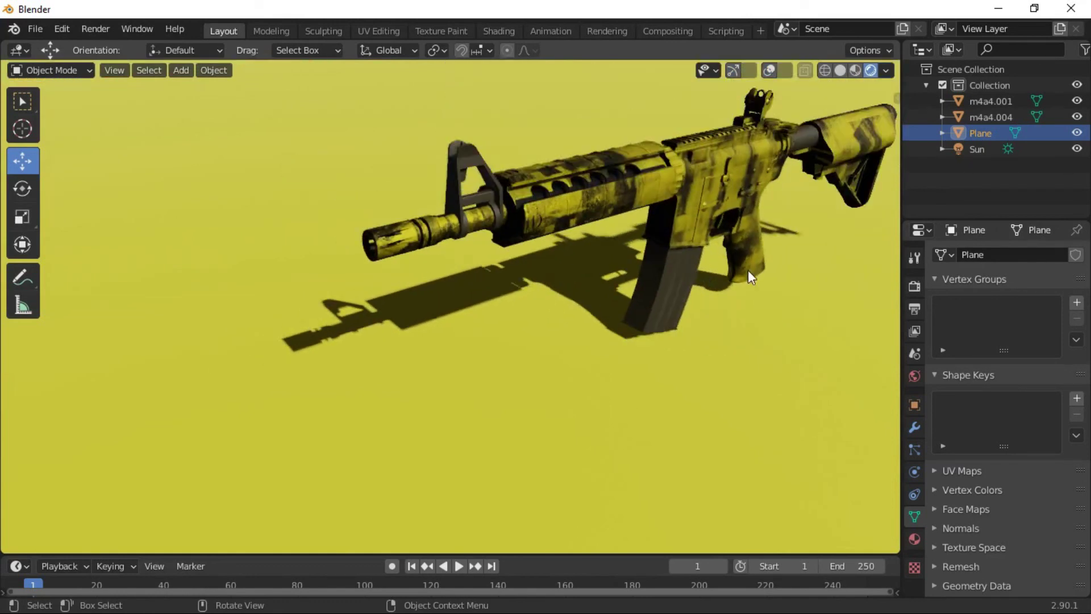
scroll(748, 270, down, 3)
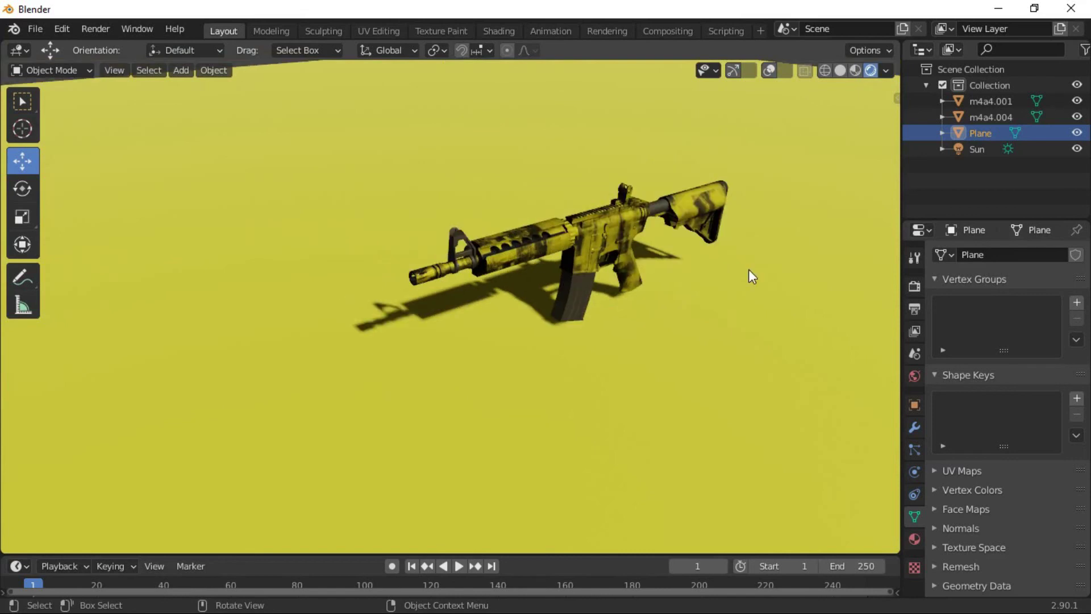